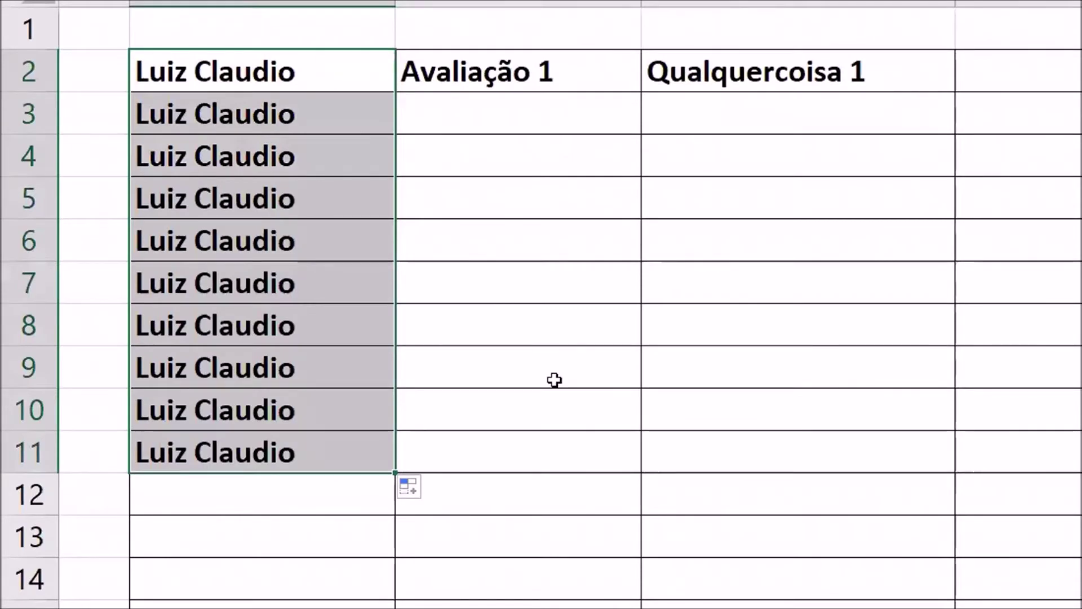
Autofill Avaliação 1 and Qualquercoisa 1 down their columns as numbered series ending at Avaliação 12 and Qualquercoisa 12
left_click(554, 71)
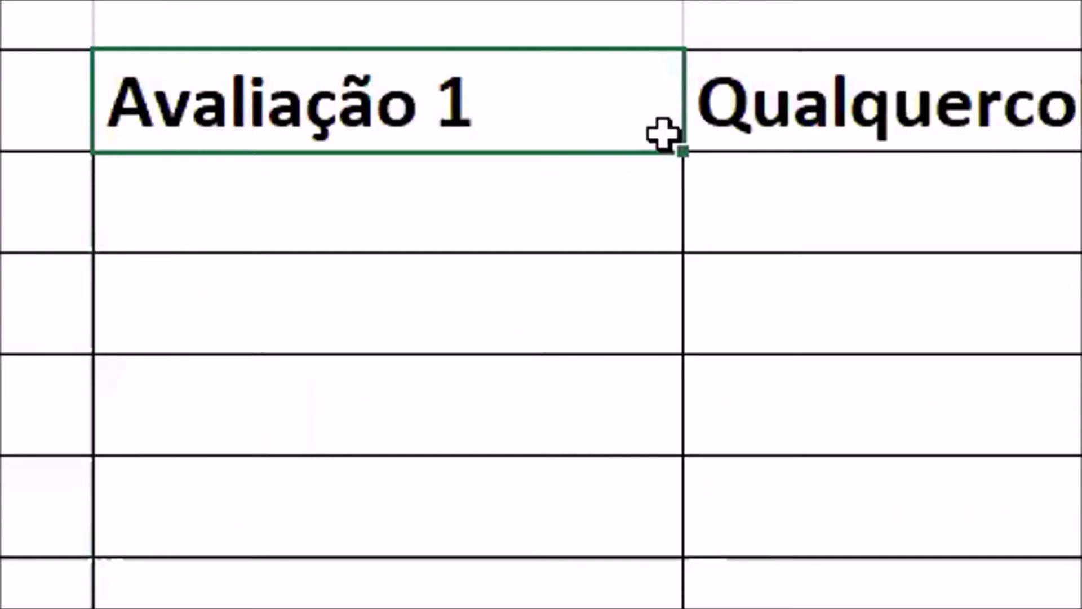
left_click_drag(676, 140, 679, 608)
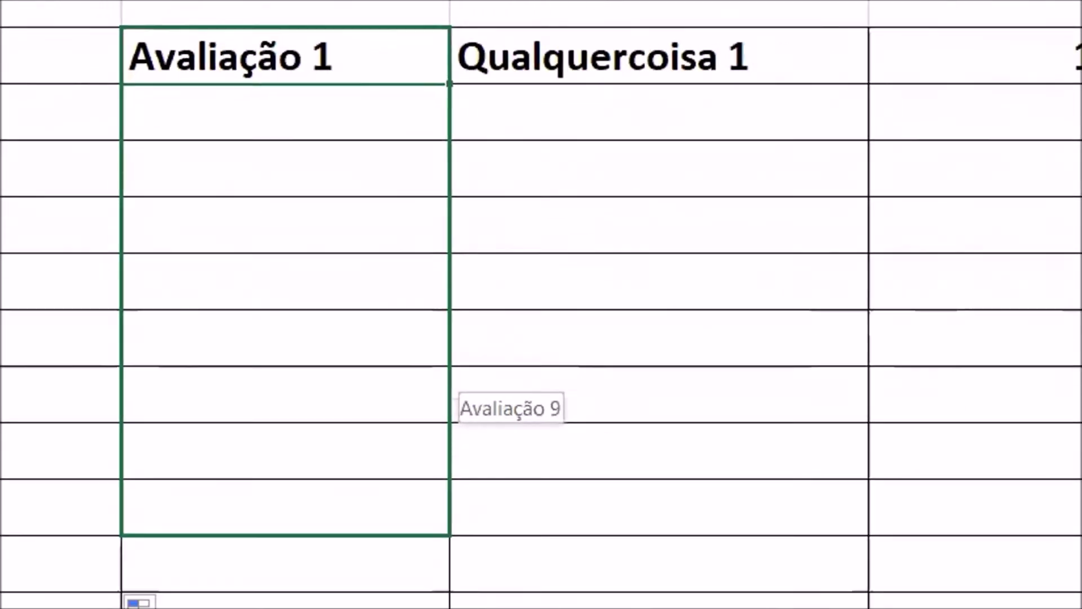
left_click_drag(404, 536, 404, 608)
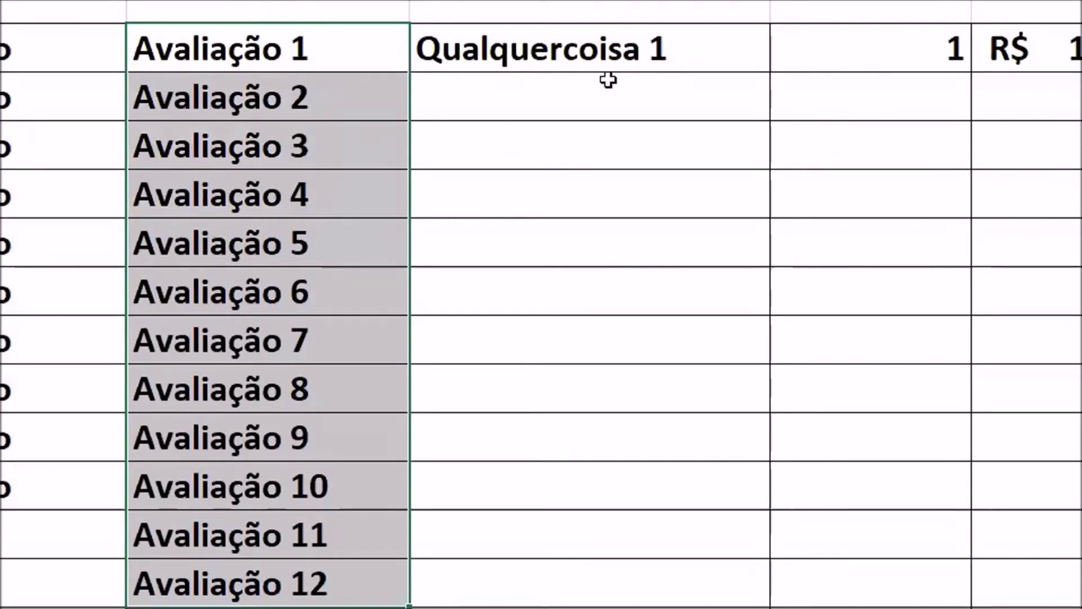
left_click(612, 59)
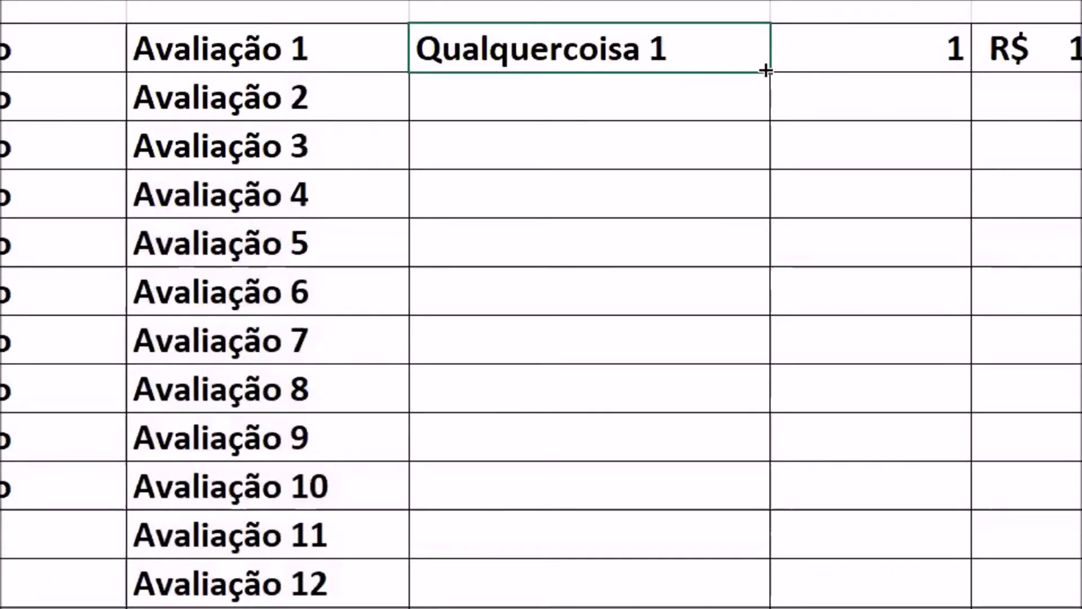
left_click_drag(766, 70, 737, 559)
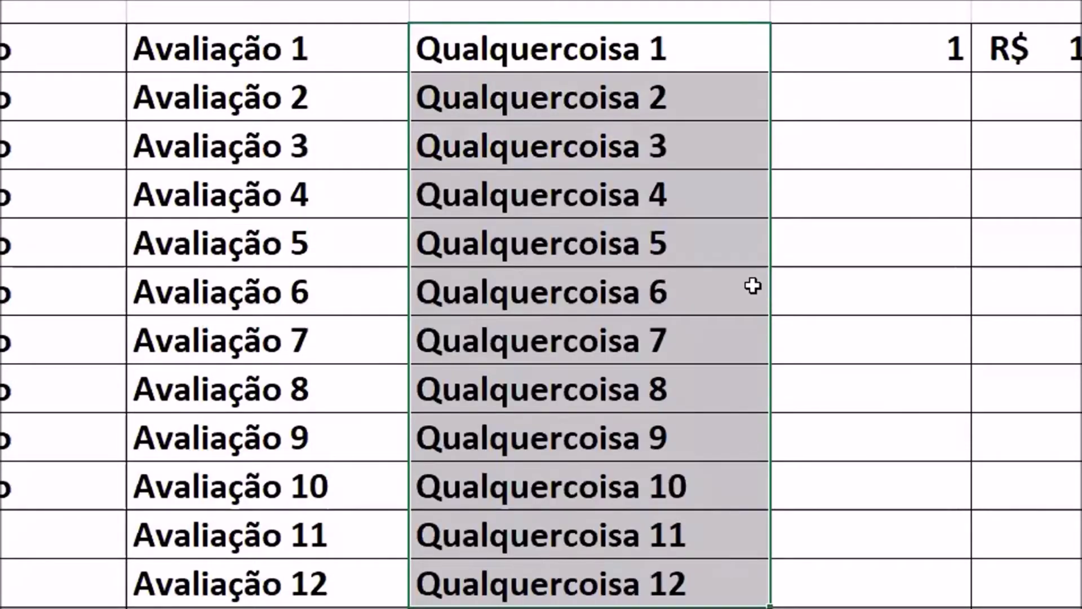
Try filling the single value 1 down the number column, and clear the copies below the first cell
left_click(869, 64)
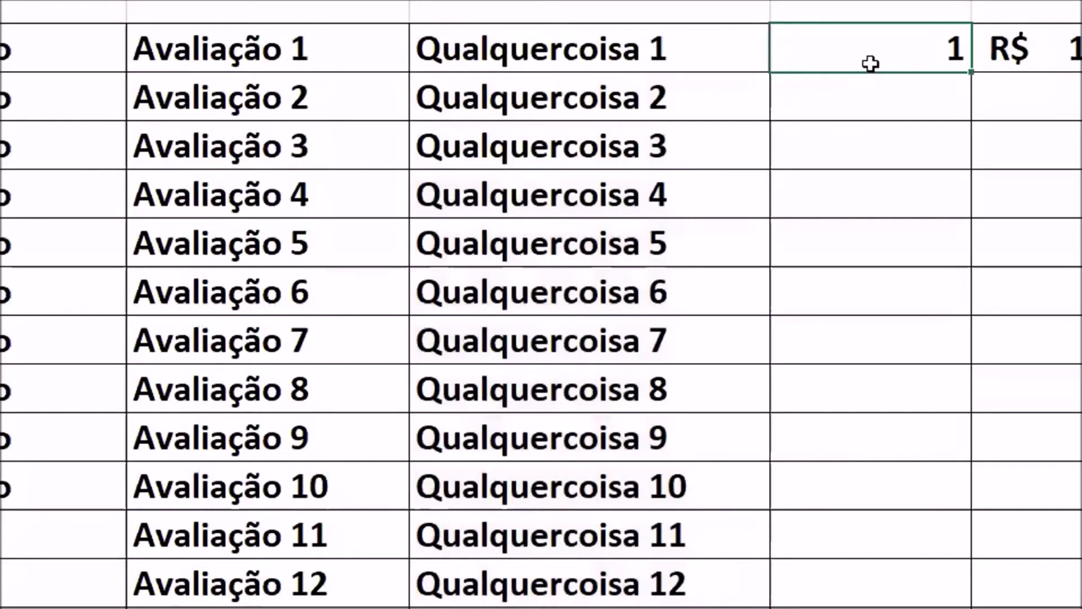
left_click_drag(970, 70, 928, 569)
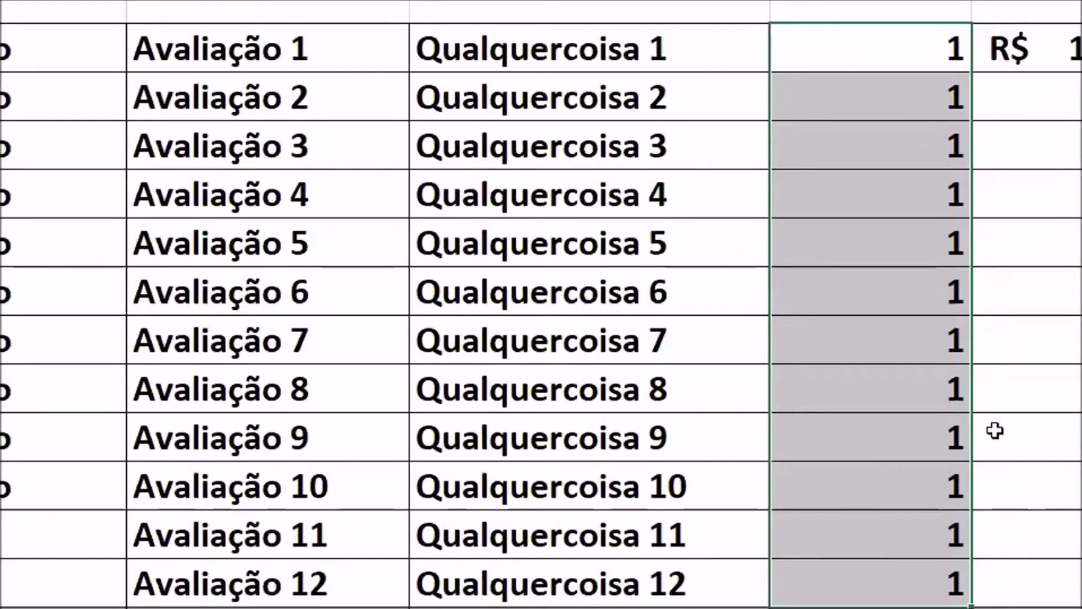
left_click(946, 118)
left_click_drag(945, 117, 909, 401)
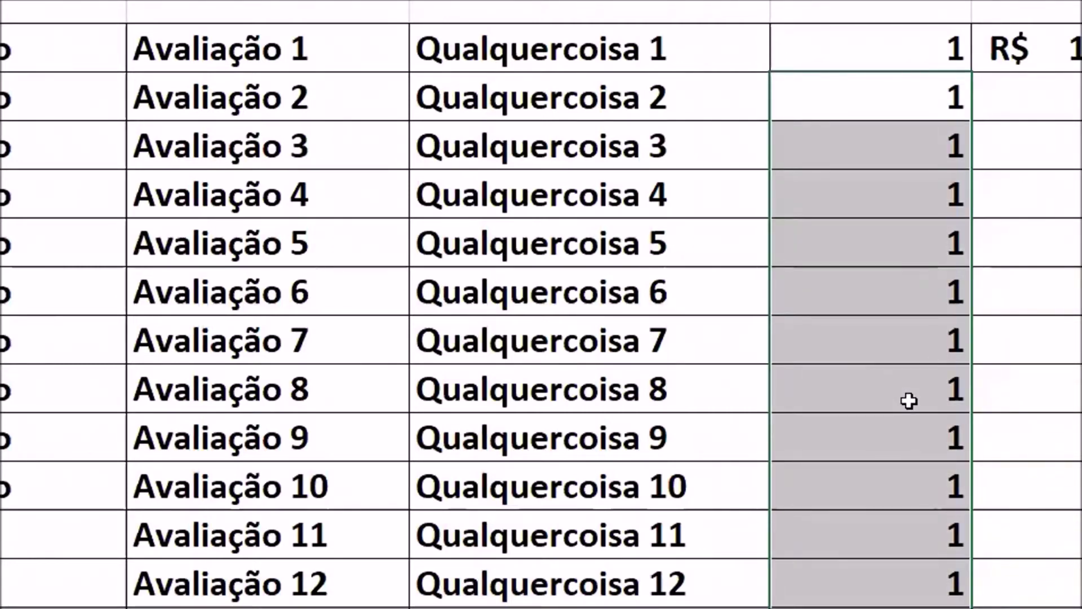
key("Delete")
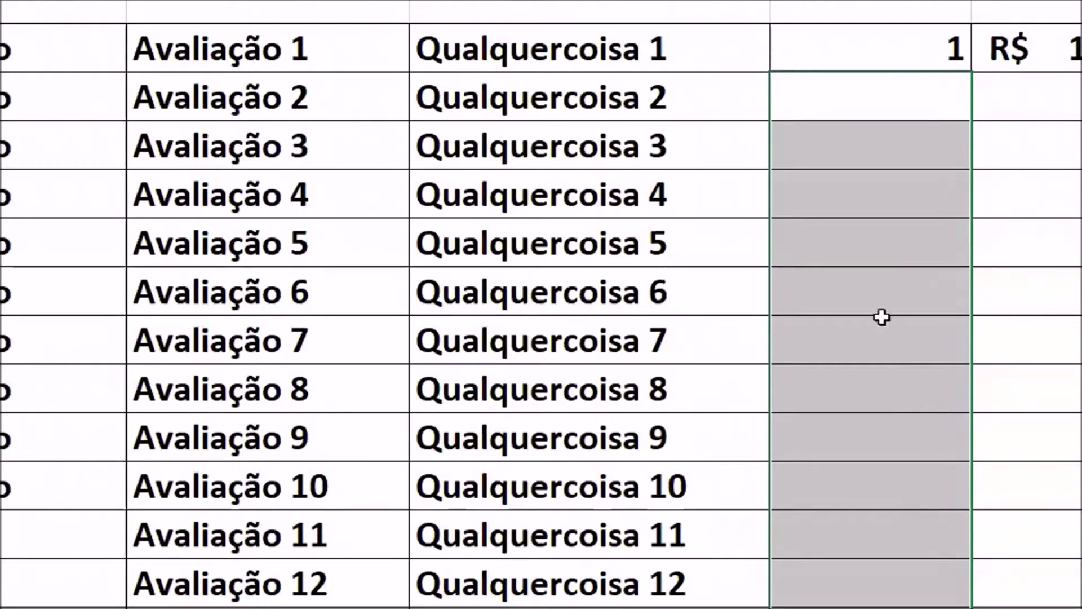
Enter 2 under the 1 and autofill the consecutive series from both cells down the number column
left_click(904, 102)
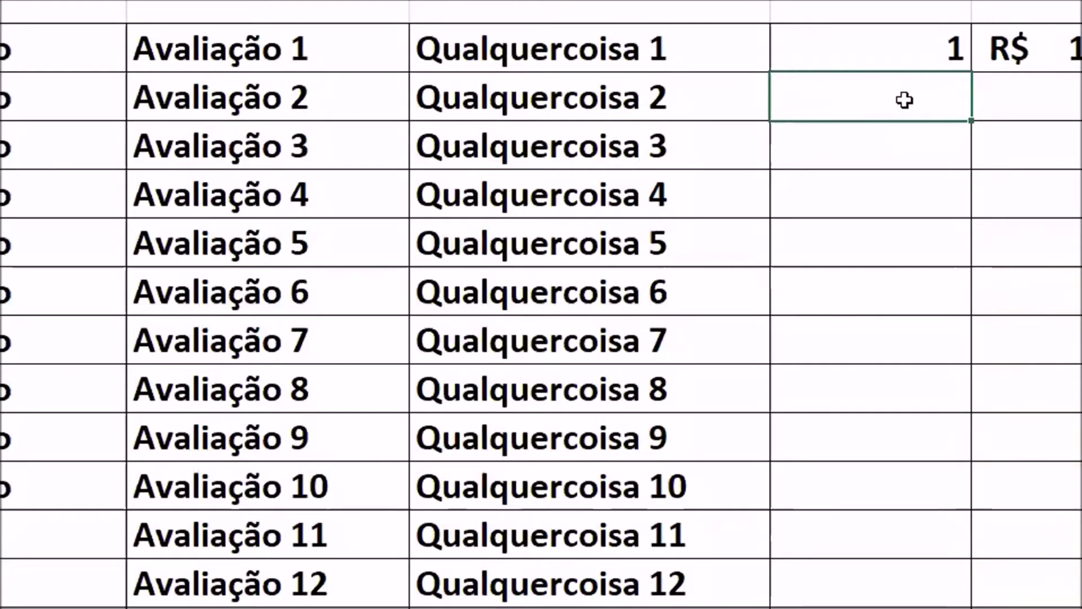
type("2")
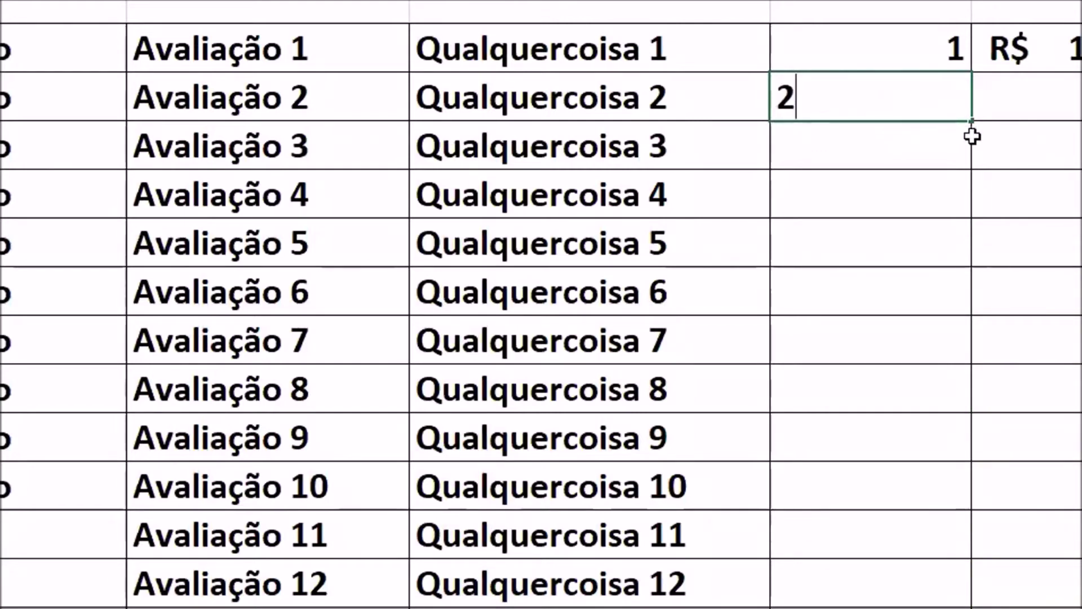
key("Return")
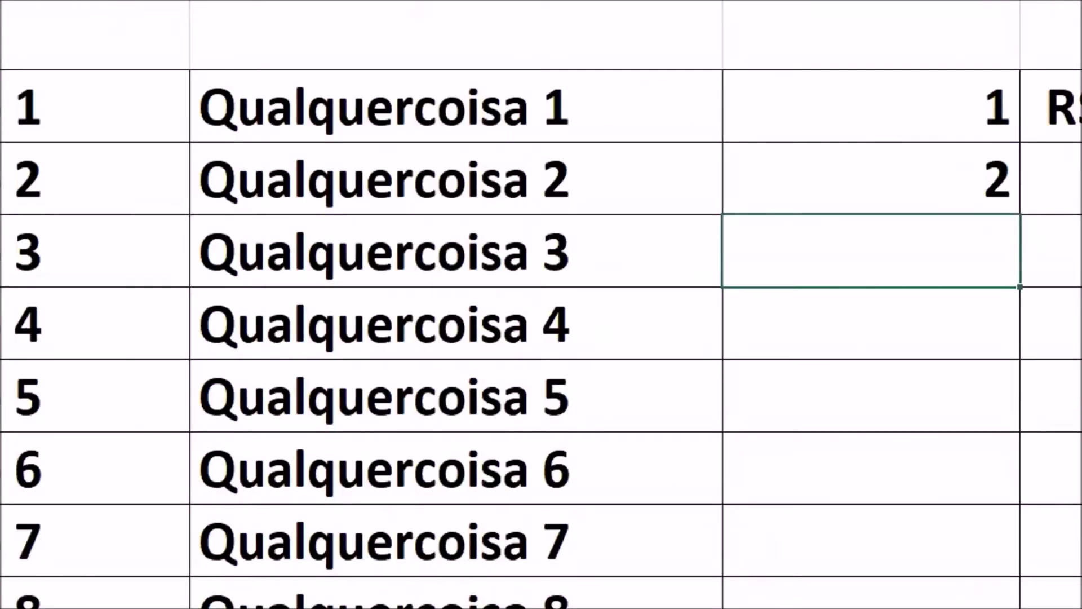
left_click(957, 111)
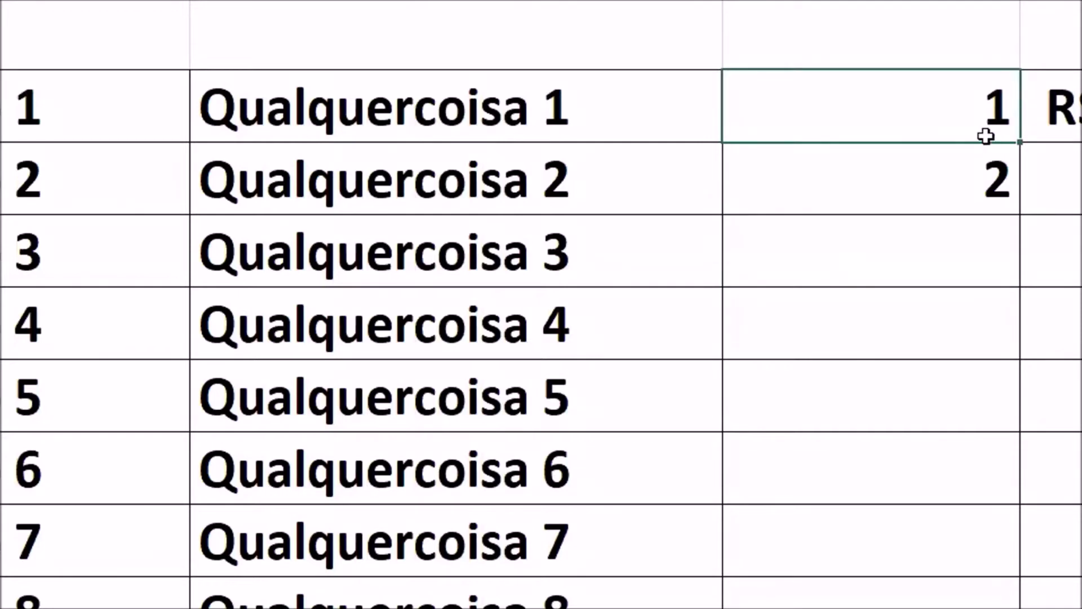
left_click_drag(945, 111, 935, 197)
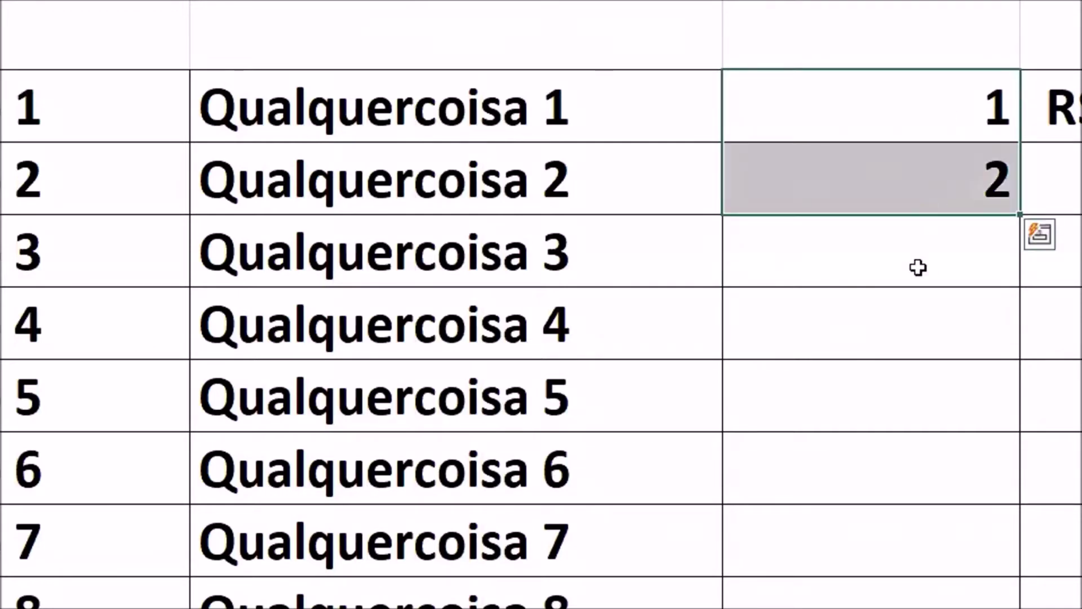
left_click_drag(1017, 214, 1011, 568)
left_click_drag(808, 552, 808, 586)
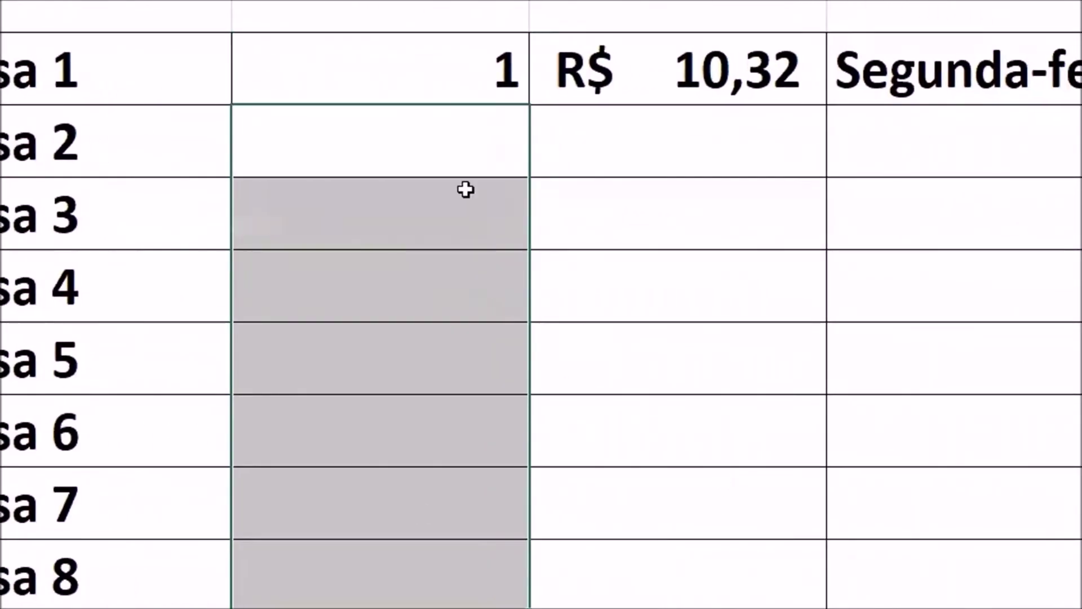
Enter 3 directly under the 1 and autofill the odd-number series from both cells down the column
left_click(453, 70)
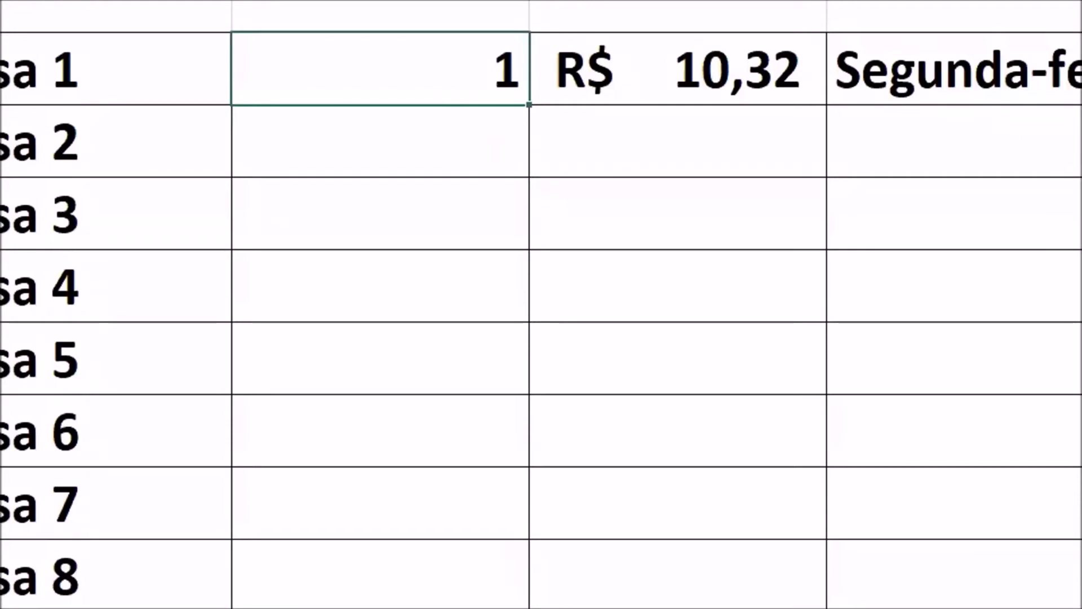
left_click(627, 158)
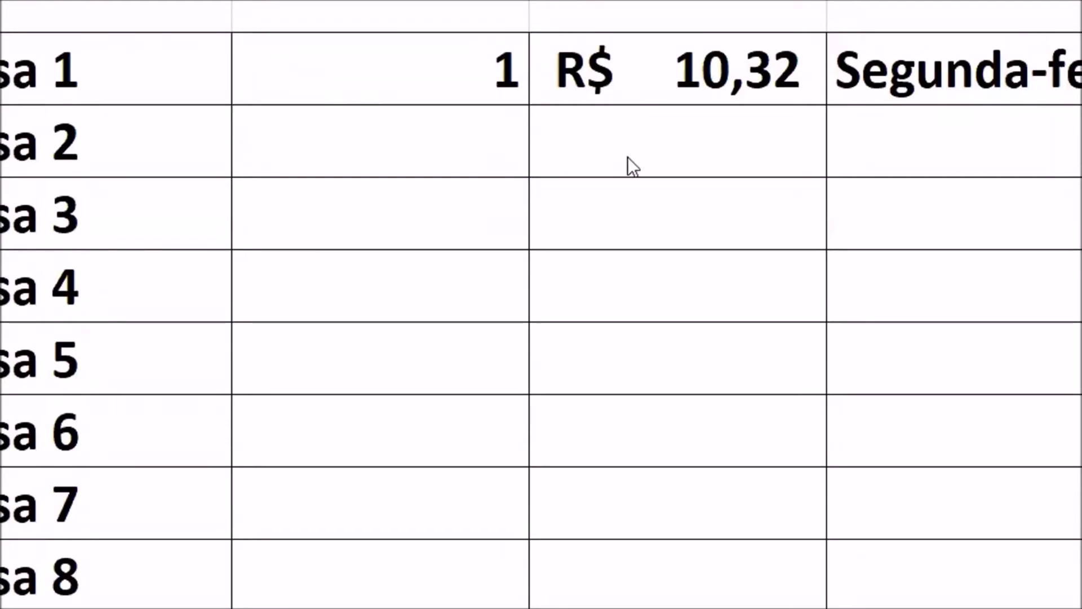
left_click(470, 133)
type("3")
key("Return")
left_click(470, 80)
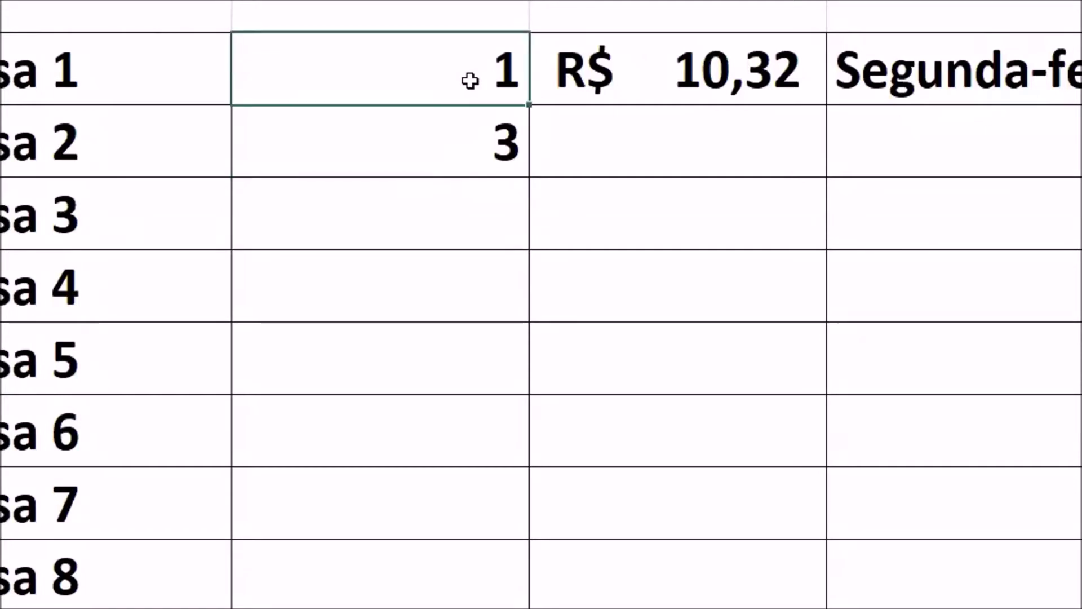
left_click_drag(470, 81, 466, 121)
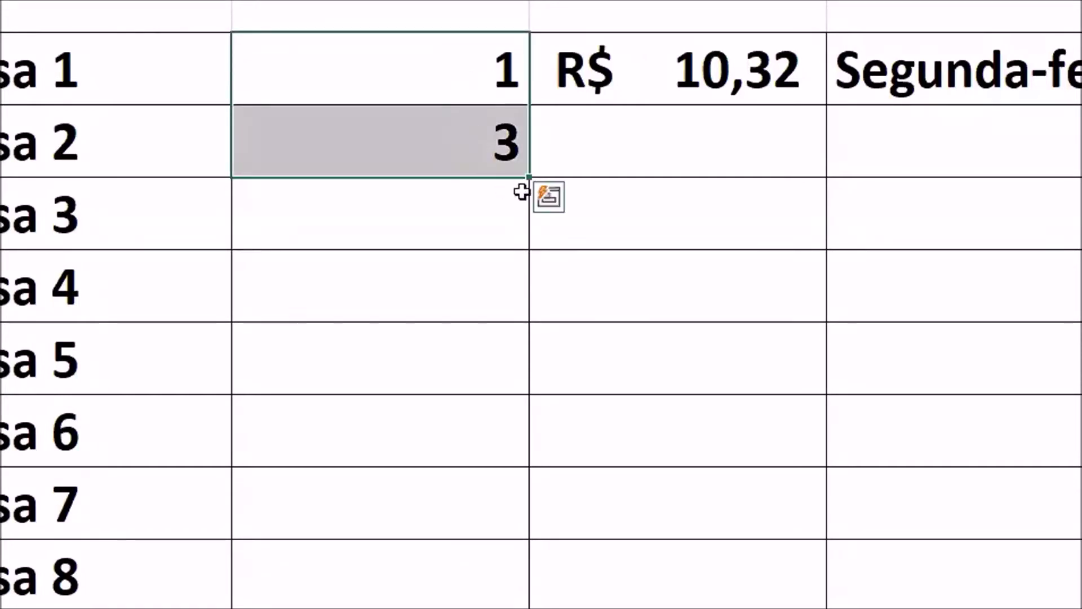
left_click_drag(528, 180, 519, 528)
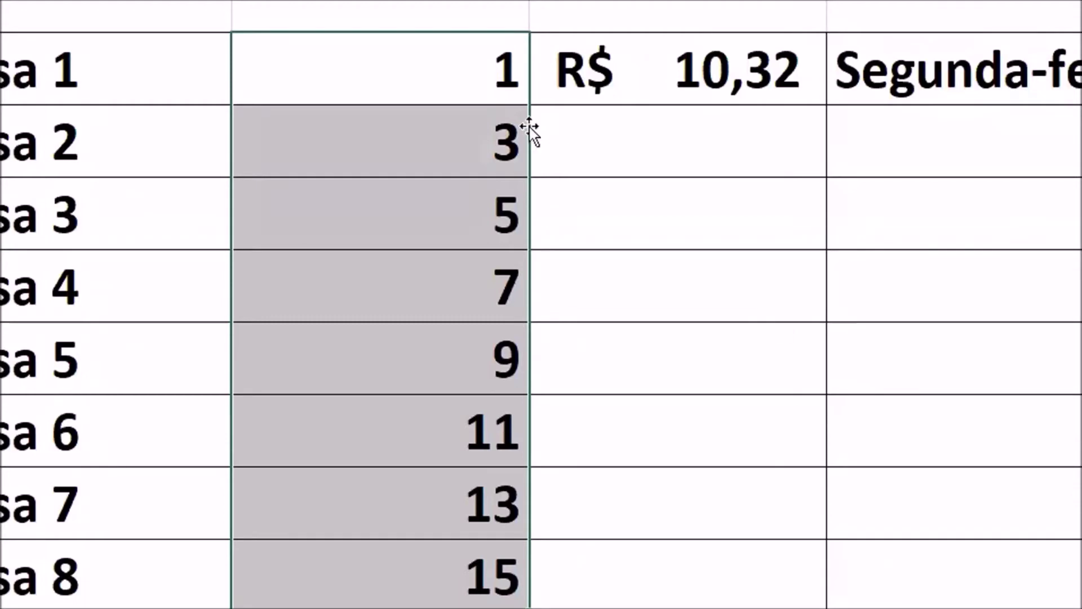
Clear the odd-number series from the number column, including the starting 1
left_click_drag(471, 135, 441, 492)
key("Delete")
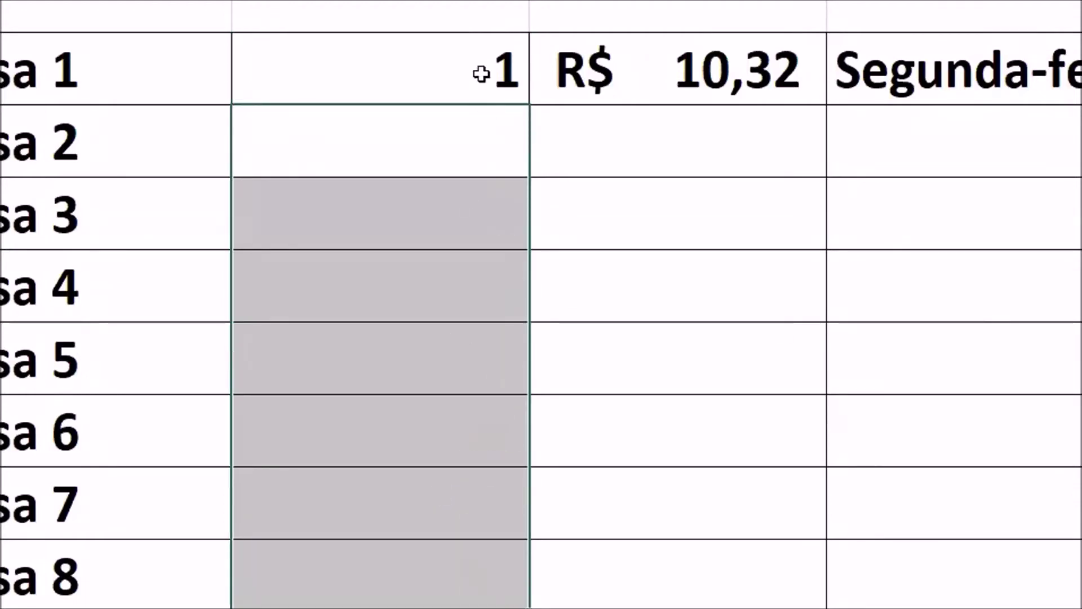
left_click_drag(481, 75, 474, 228)
key("Delete")
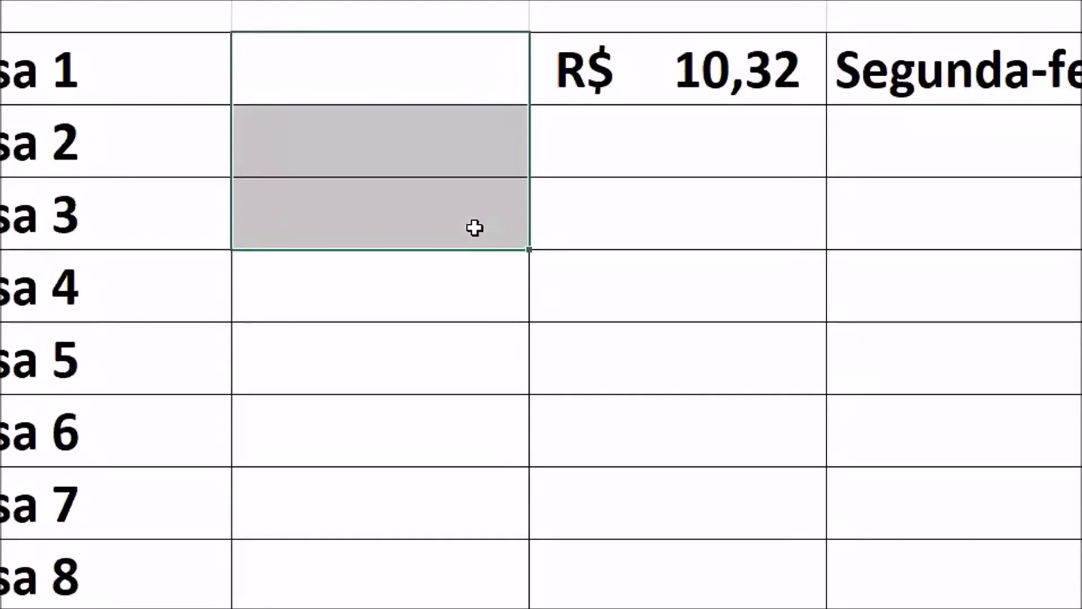
Enter 3 and 6 in the first two cells of the number column and autofill the series down
left_click(467, 78)
type("3")
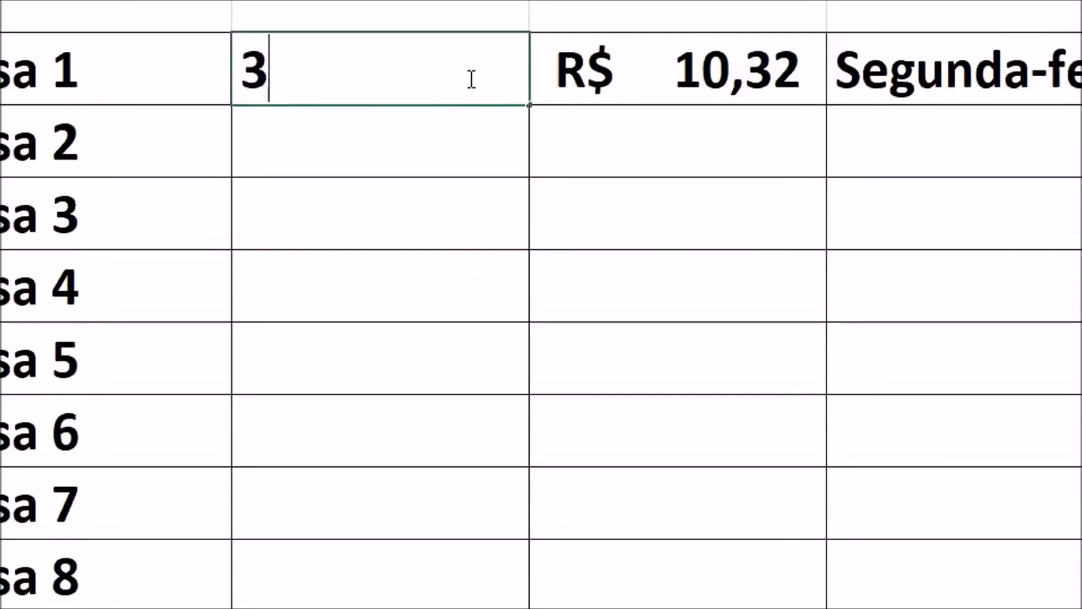
key("Return")
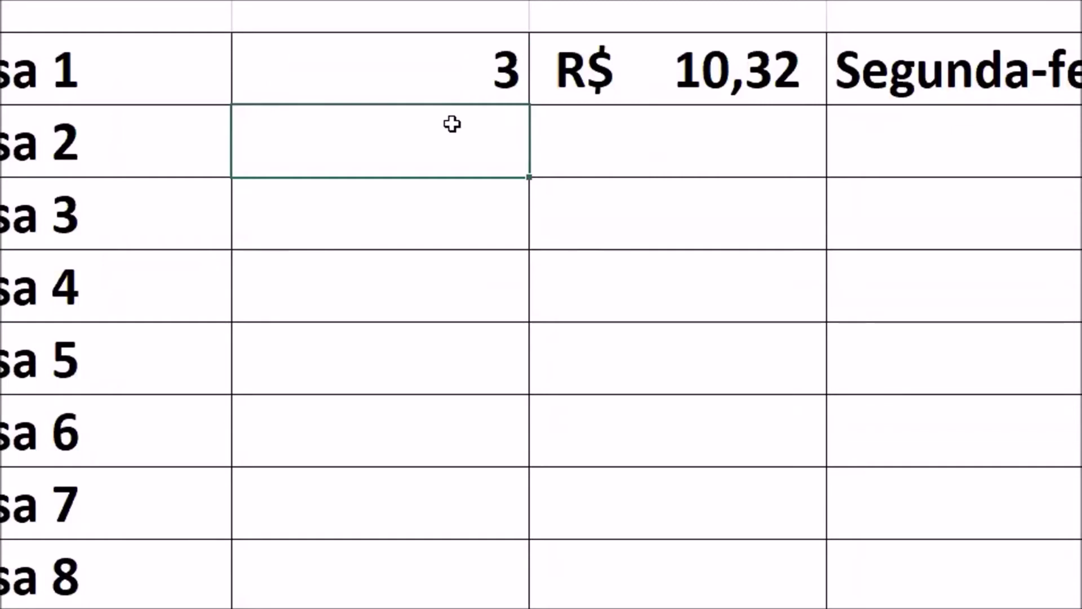
type("6")
key("Return")
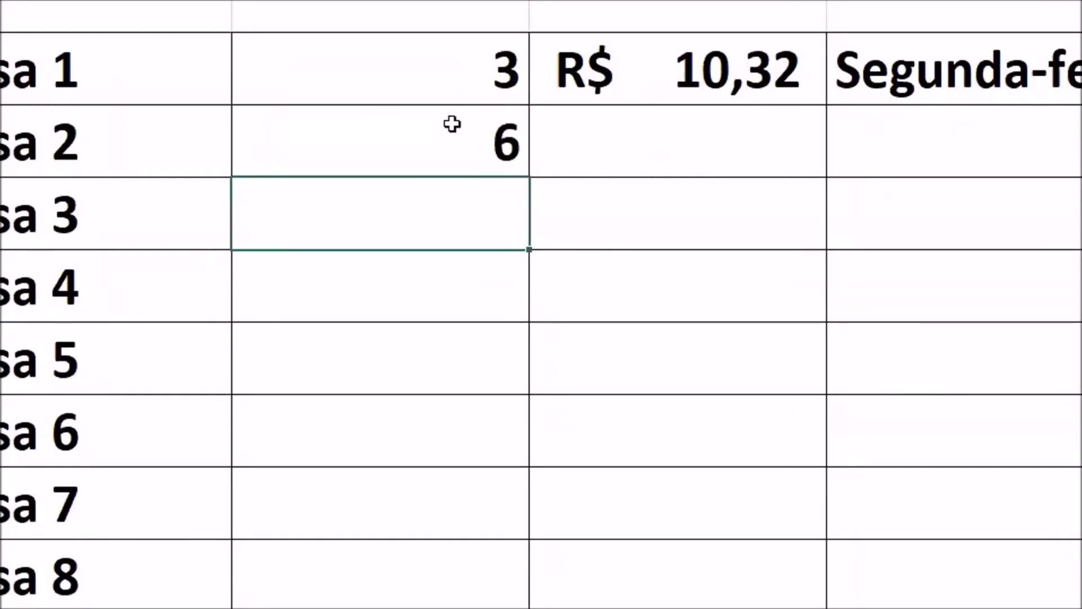
left_click_drag(495, 66, 522, 502)
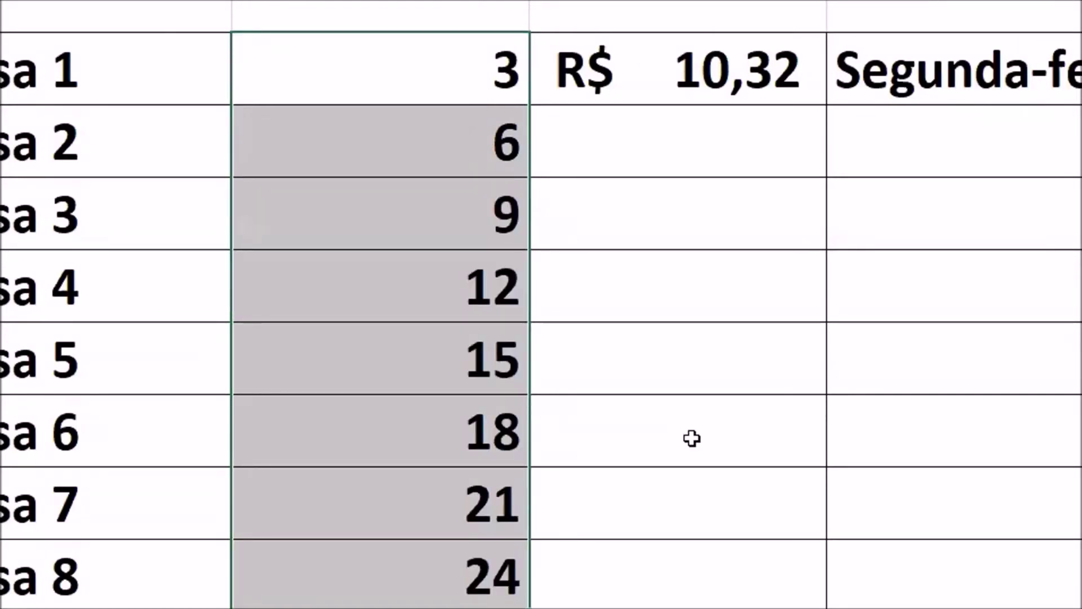
Clear the whole multiples-of-three series from the number column
left_click_drag(449, 79, 447, 524)
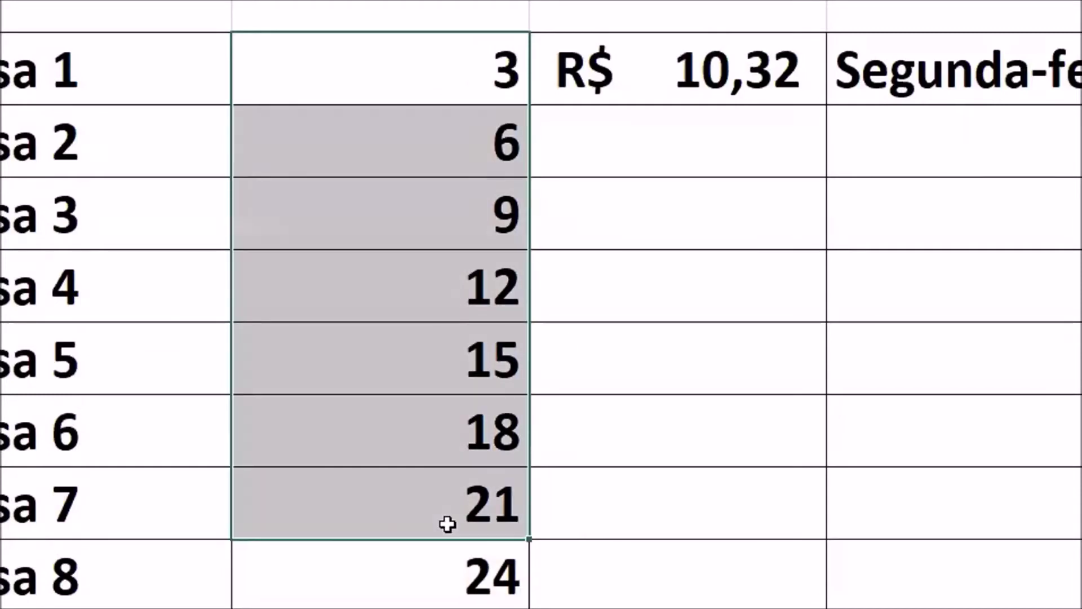
key("shift+Down")
key("Delete")
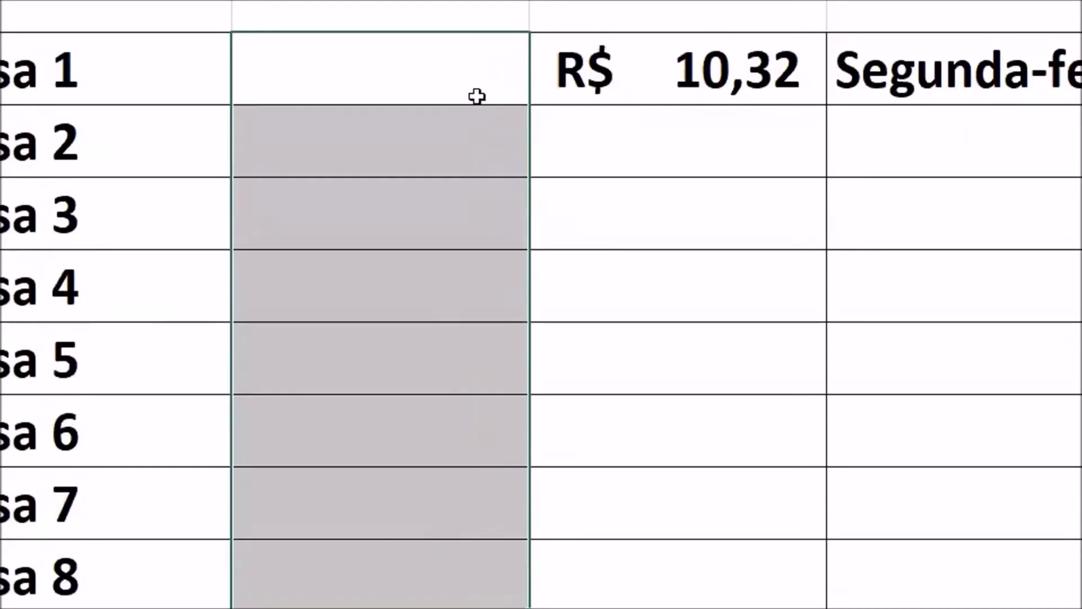
Enter 10 and 20 in the first two cells of the number column and autofill the series in tens down
left_click(478, 85)
type("10")
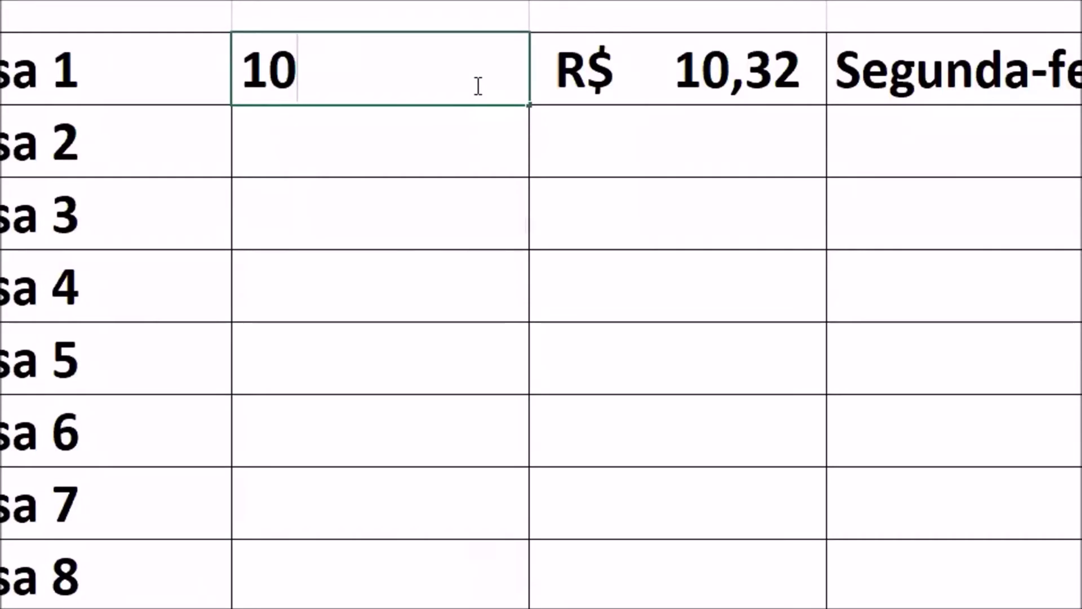
key("Return")
type("20")
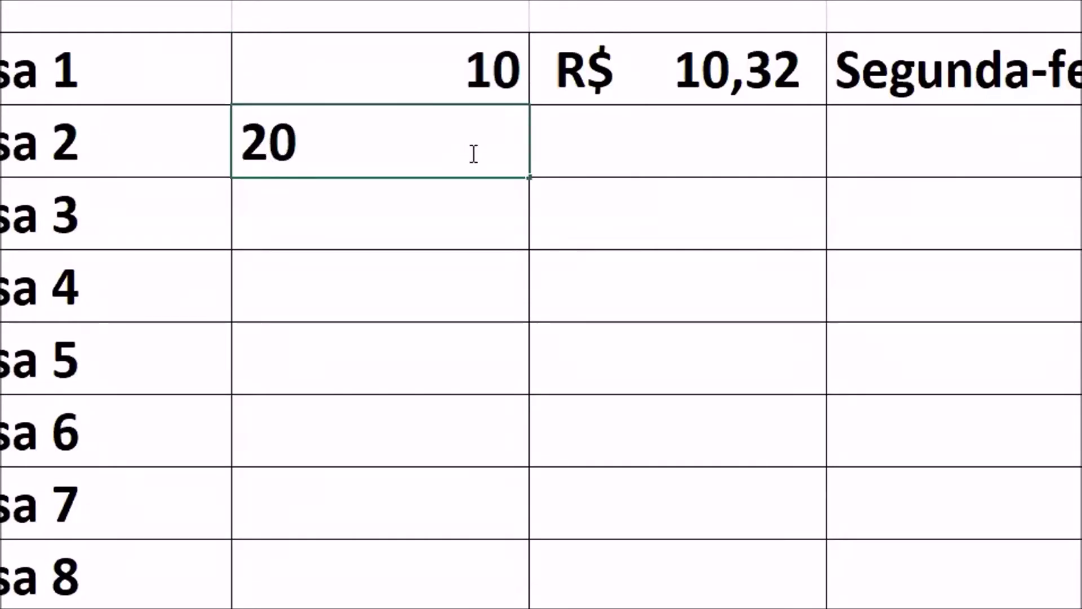
key("Return")
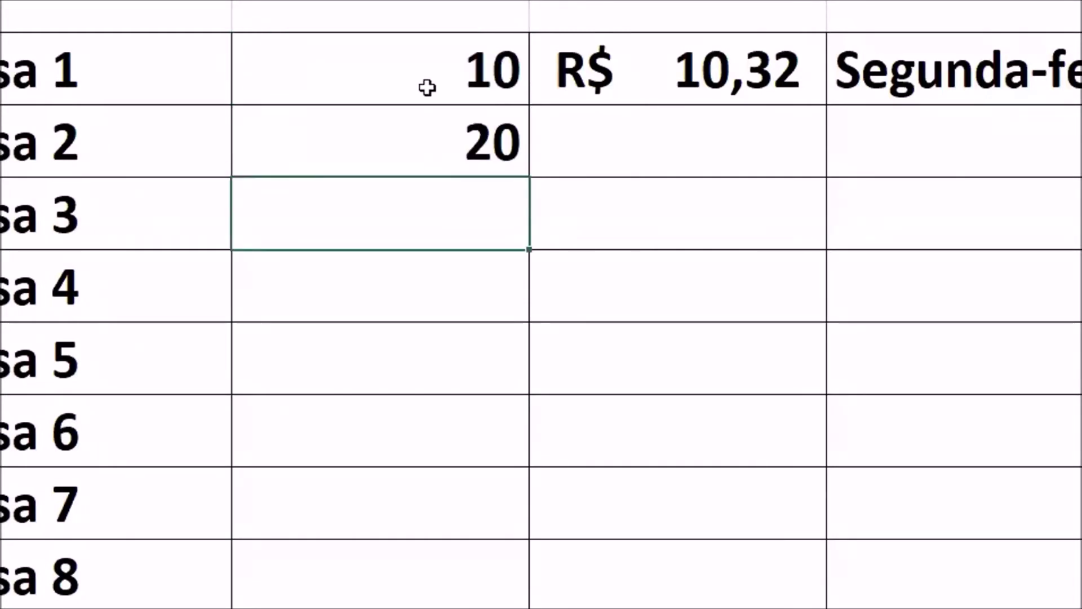
left_click_drag(423, 62, 420, 162)
left_click_drag(528, 177, 499, 478)
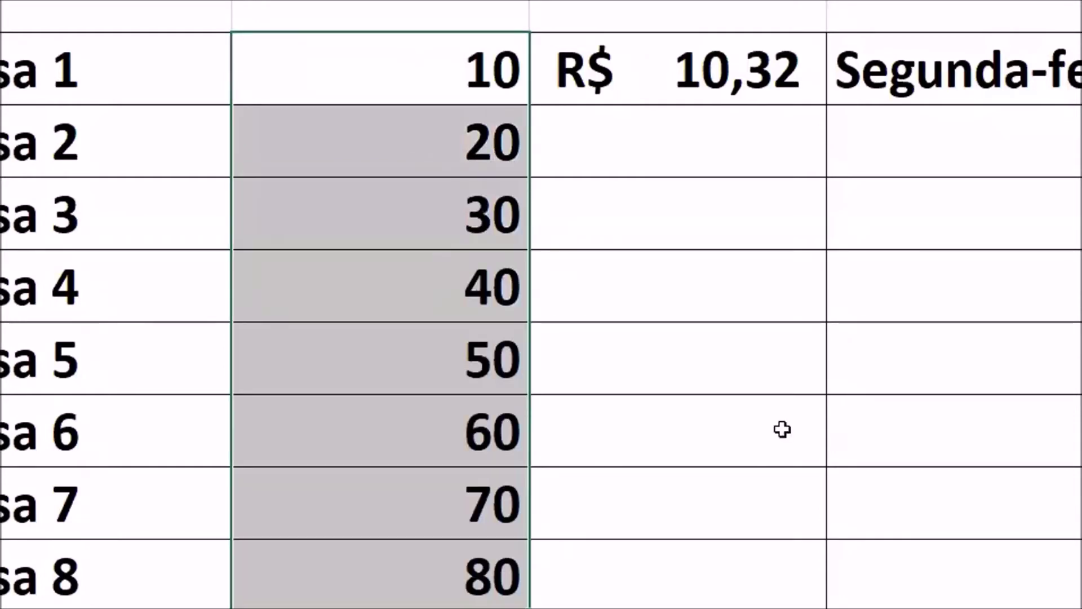
Enter 11 below the R$ 10,32 value and autofill the currency series down the column to the row numbered 80
left_click(763, 73)
double_click(760, 75)
left_click(734, 139)
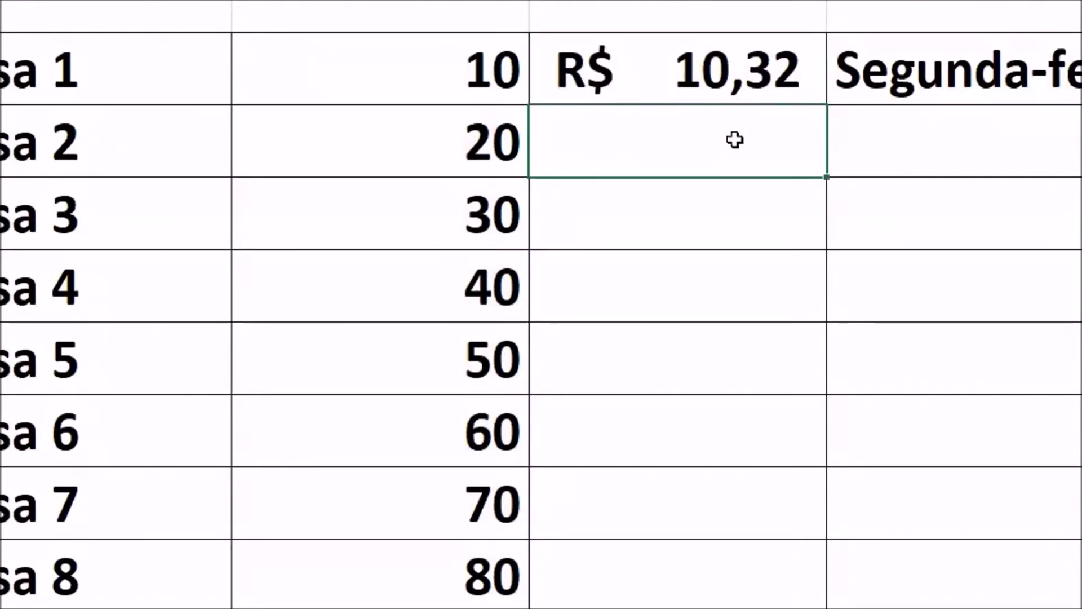
type("10")
key("BackSpace")
type("1")
key("Return")
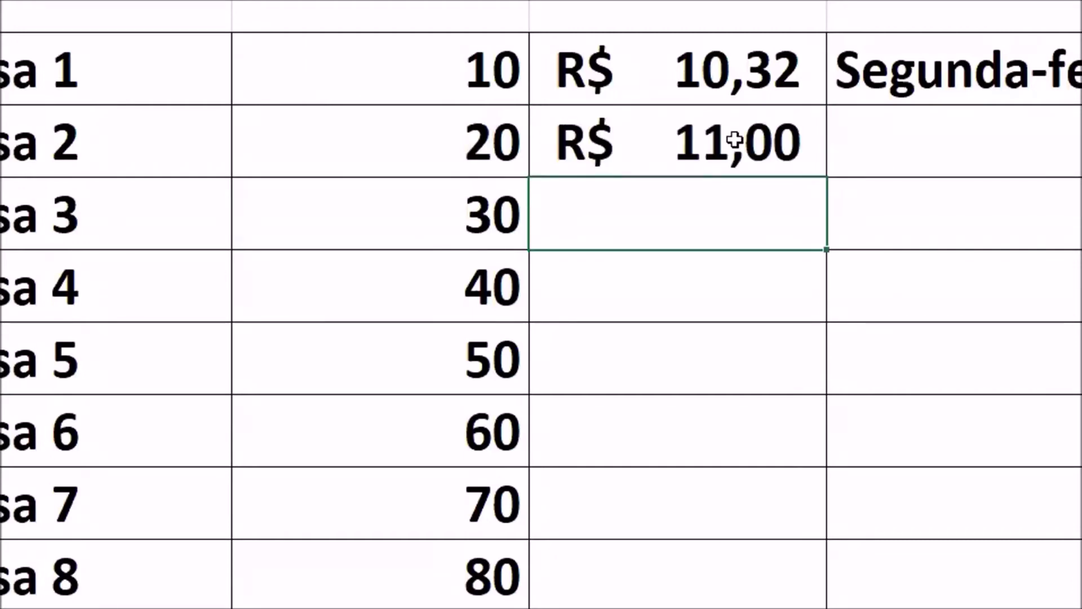
left_click_drag(751, 82, 756, 151)
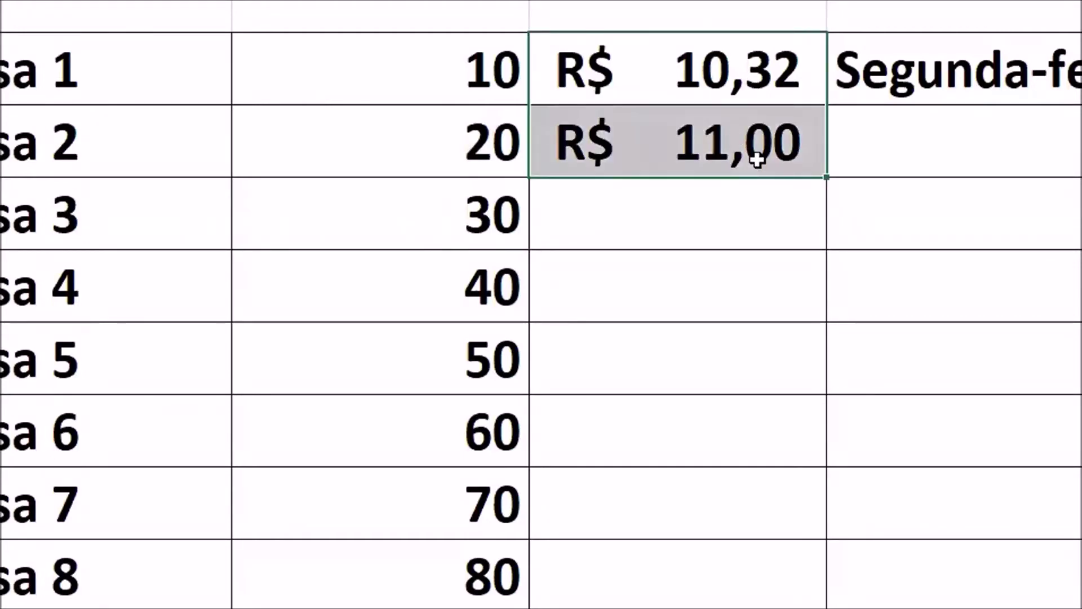
left_click_drag(827, 175, 810, 481)
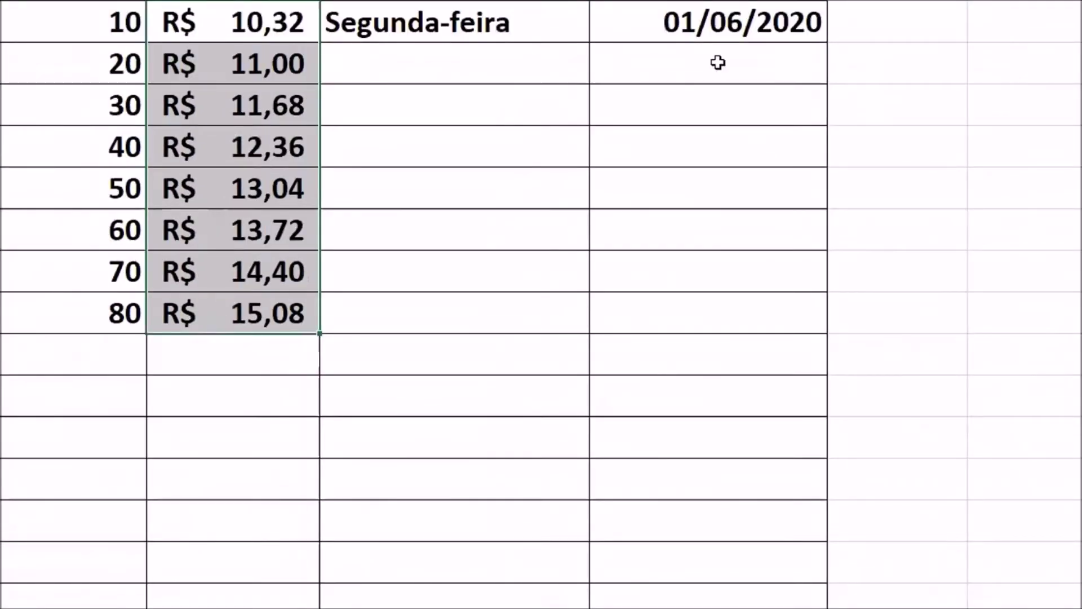
Autofill the day names from Segunda-feira down the weekday column to the second Domingo
left_click(507, 22)
left_click_drag(586, 42, 577, 469)
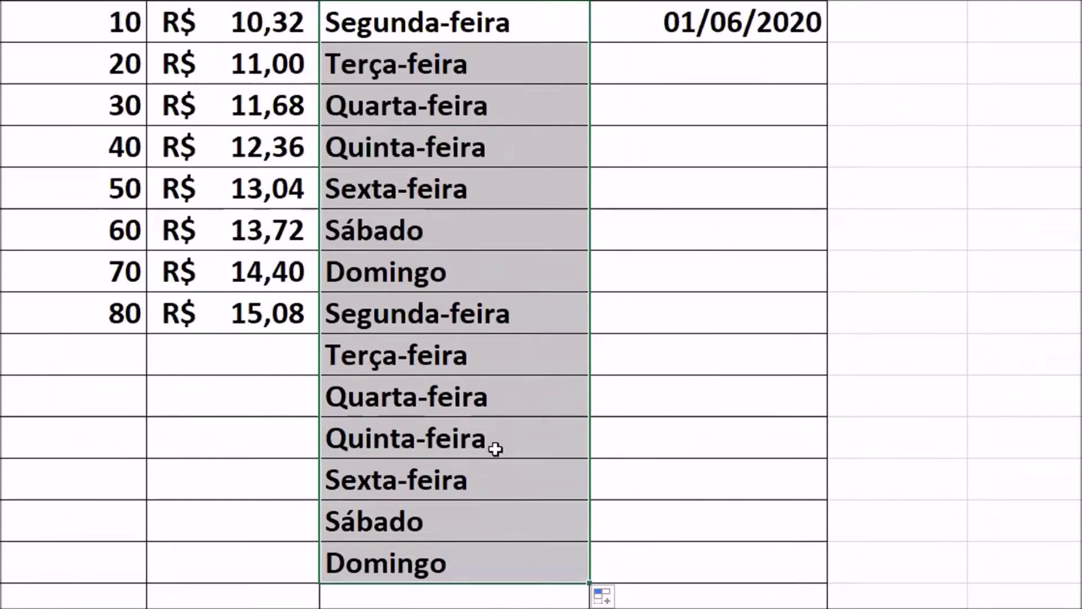
scroll(925, 186, "down", 1)
scroll(927, 189, "down", 2)
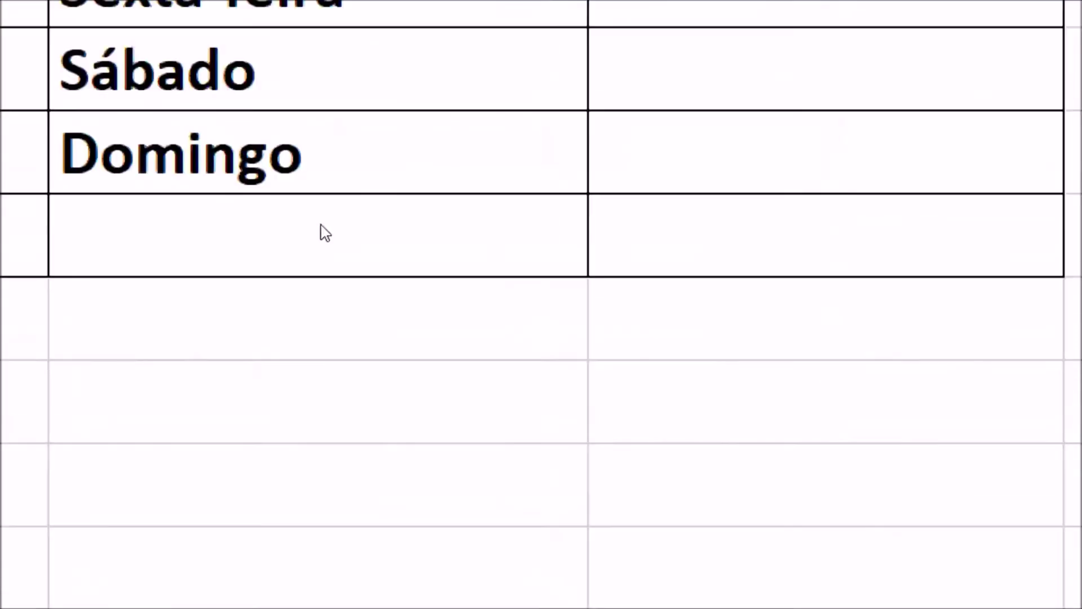
Change the day-name autofill to working days only with the Preencher dias da semana option
left_click(571, 190, "shift")
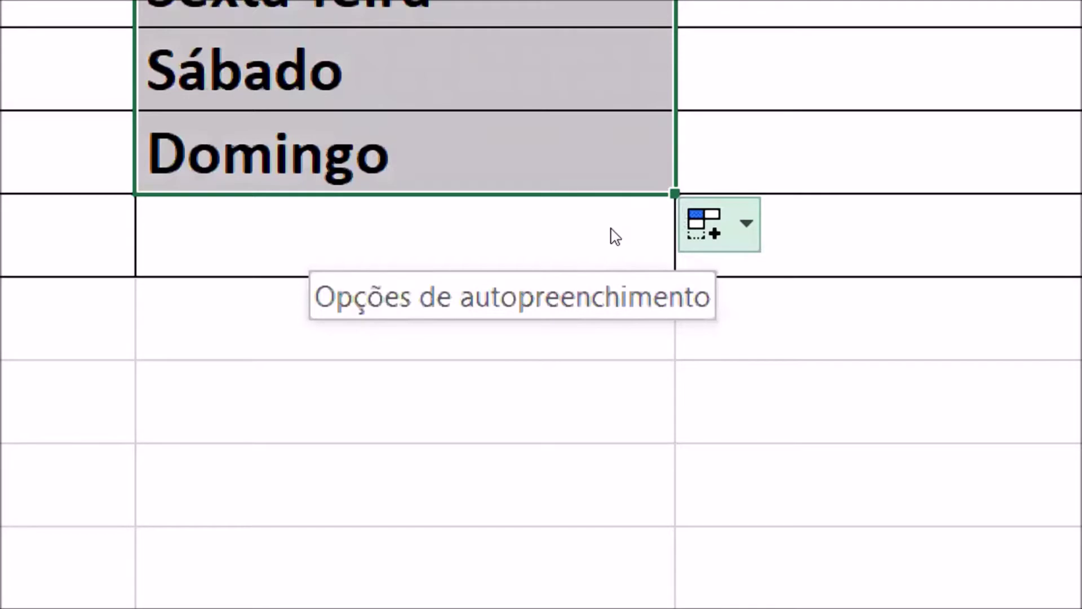
left_click(719, 224)
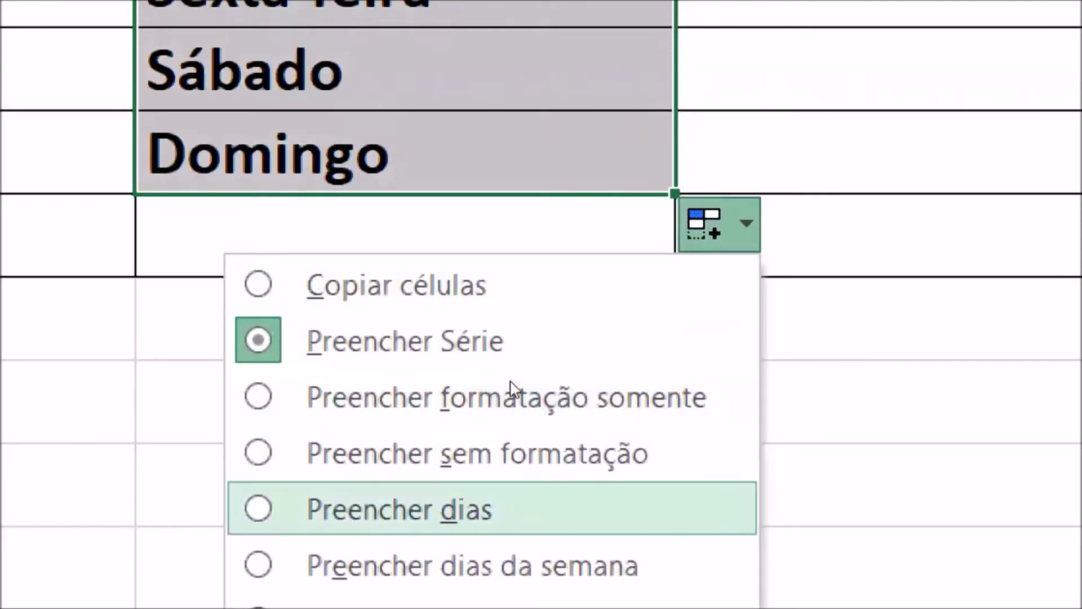
key("Down")
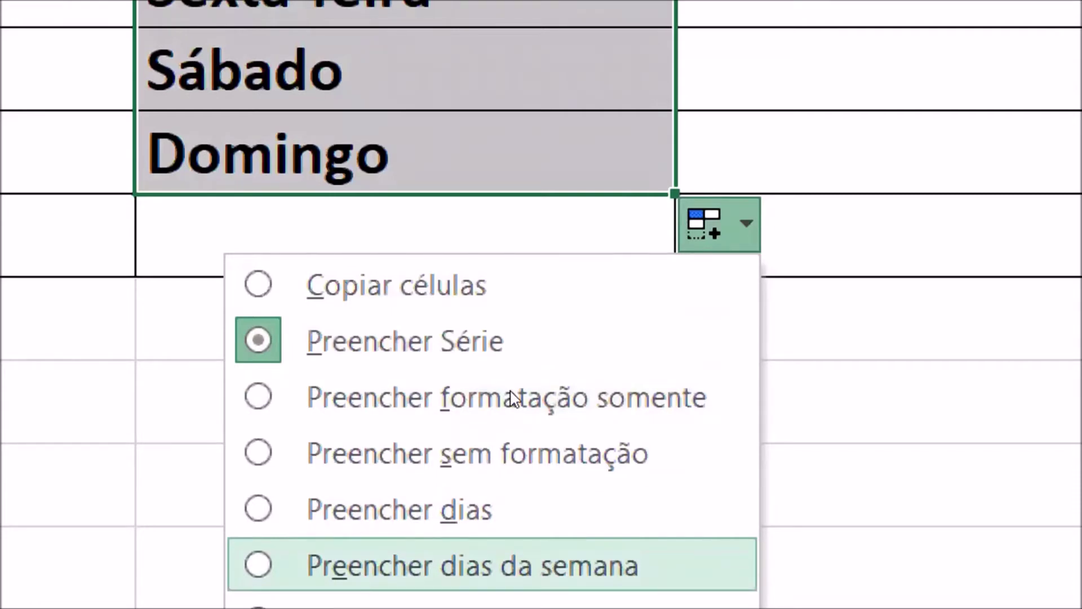
left_click(510, 565)
scroll(510, 394, "up", 5)
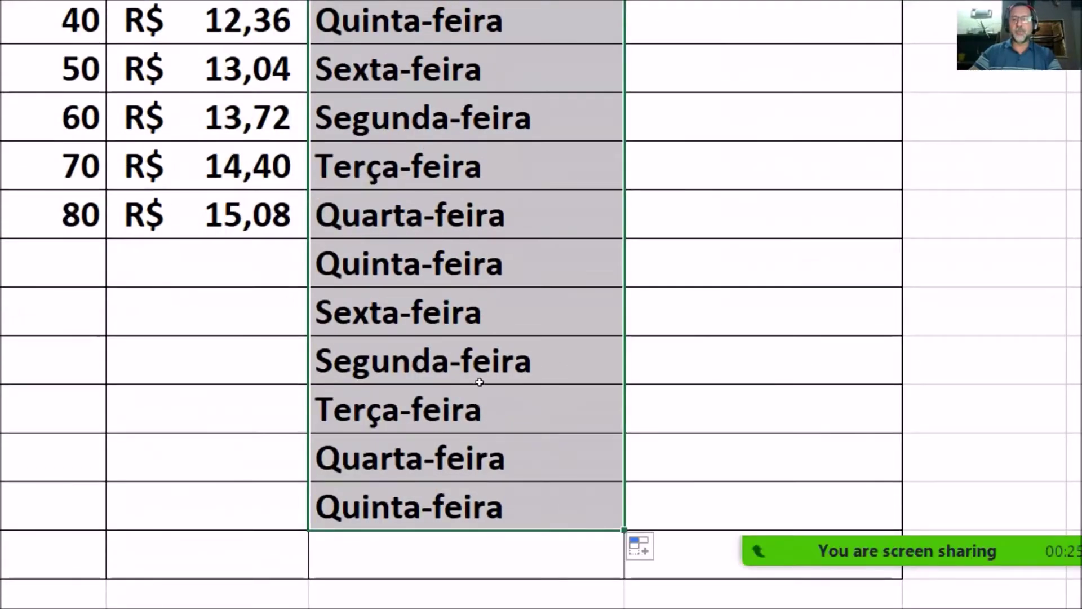
Switch the day-name autofill back to the full series that includes Sábado and Domingo
left_click(641, 547)
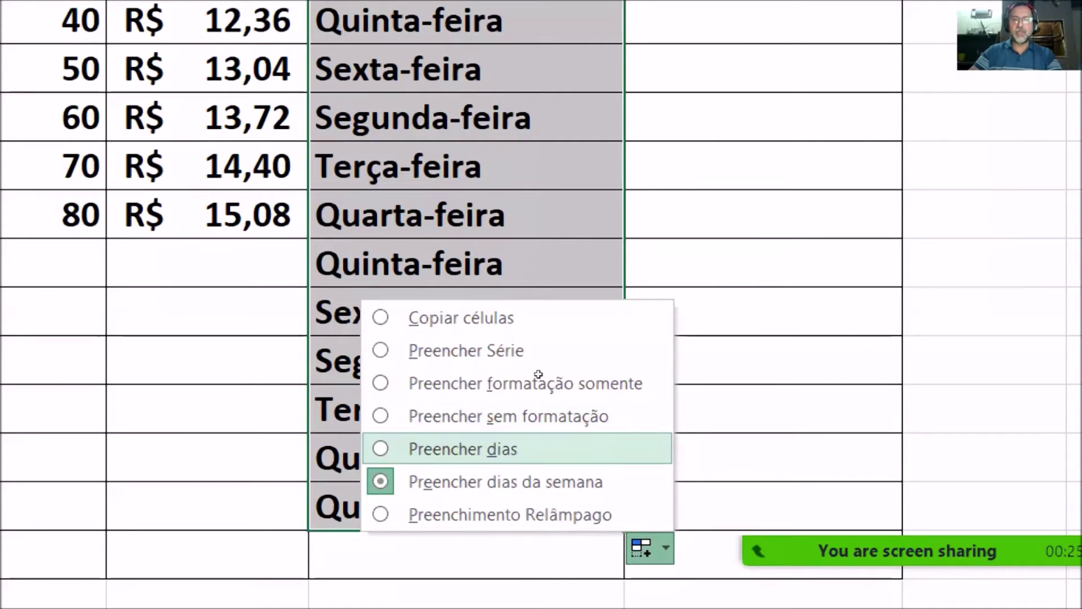
left_click(515, 319)
scroll(516, 315, "up", 1)
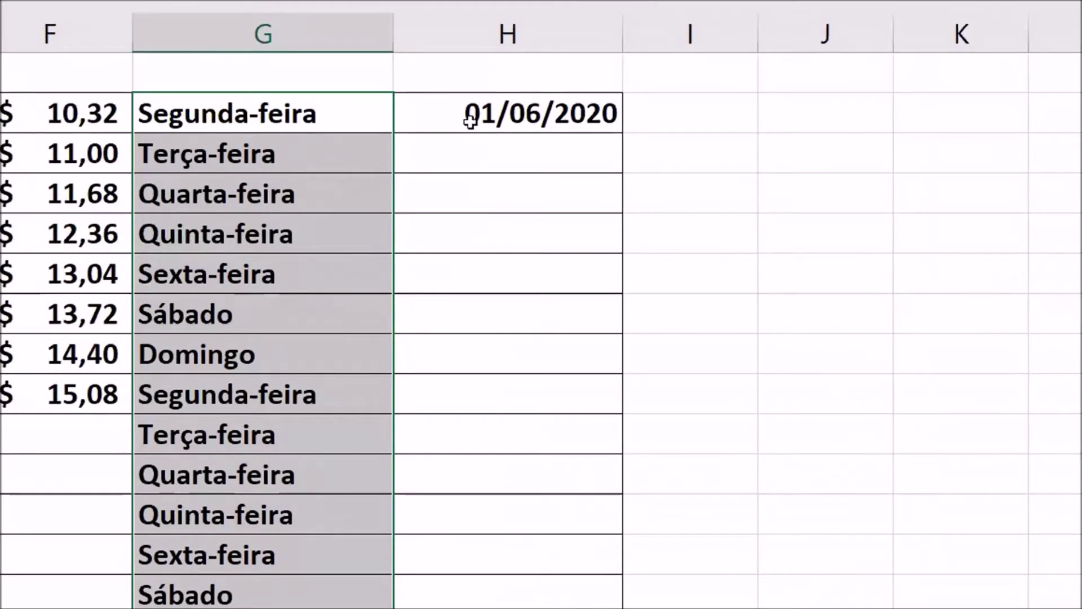
Autofill the date 01/06/2020 down column H beside the day names and change the series to monthly steps with Preencher meses
left_click(471, 120)
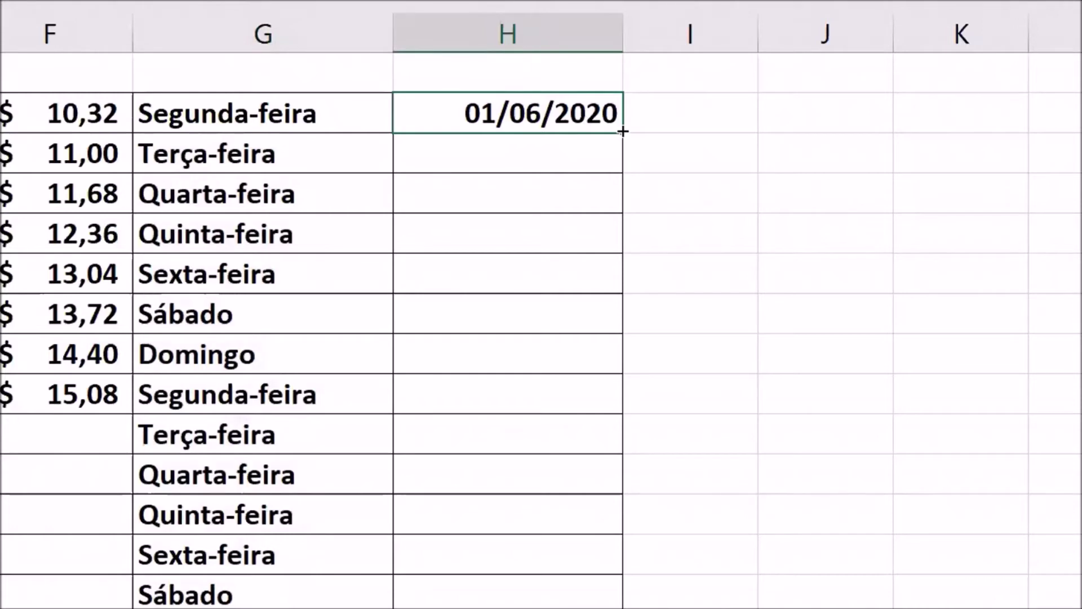
left_click_drag(623, 132, 598, 493)
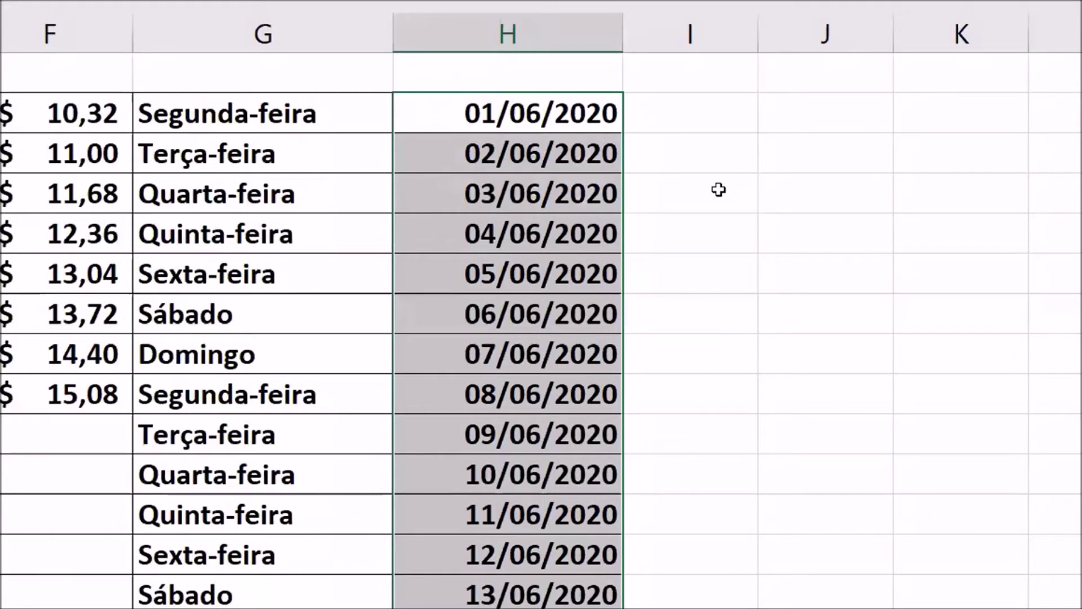
scroll(718, 189, "down", 4)
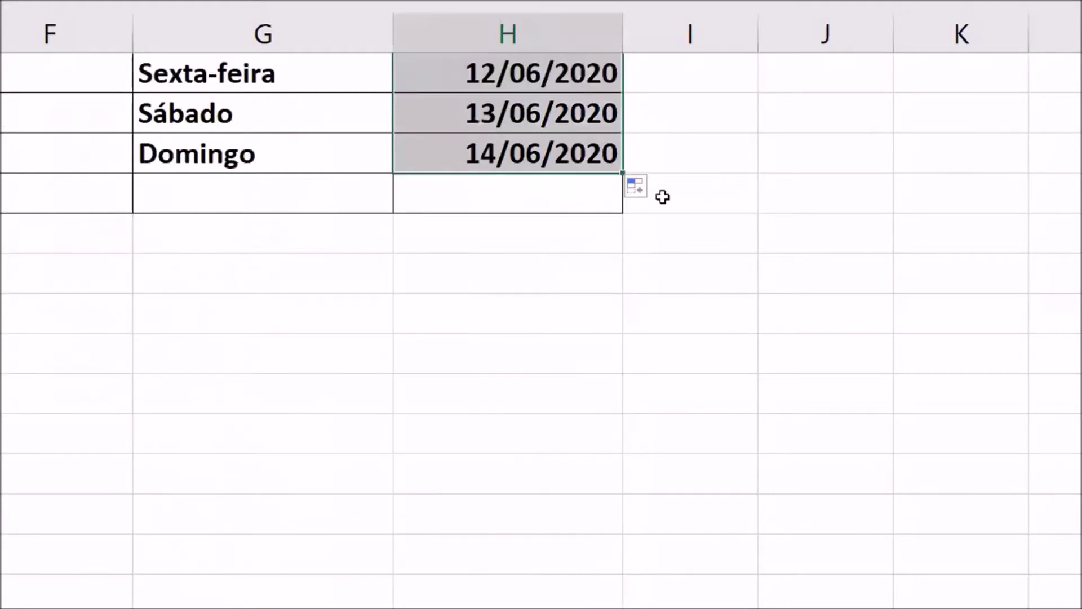
left_click(639, 190)
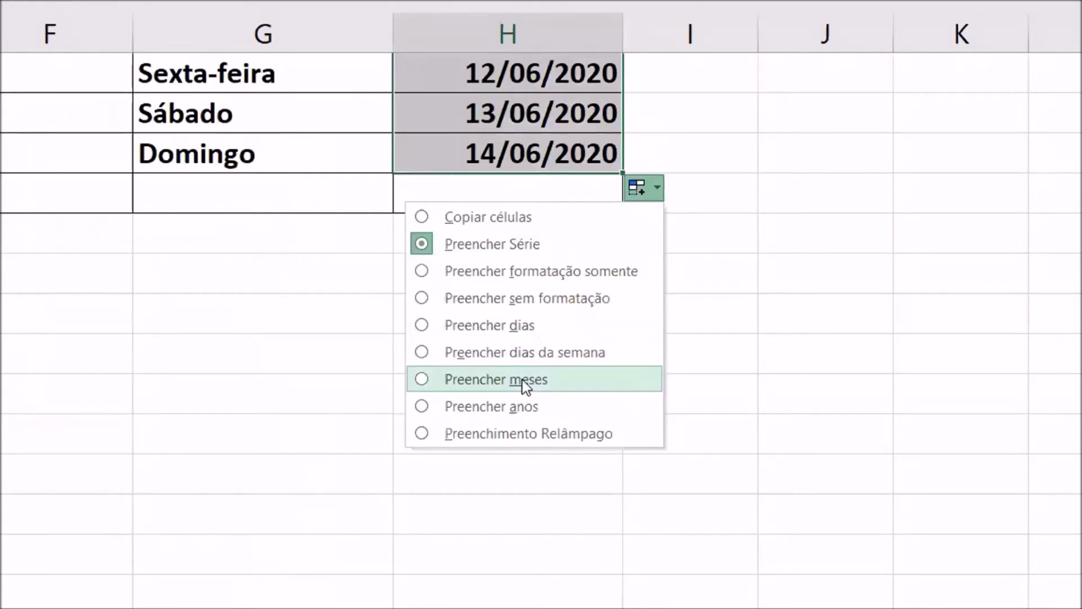
key("Escape")
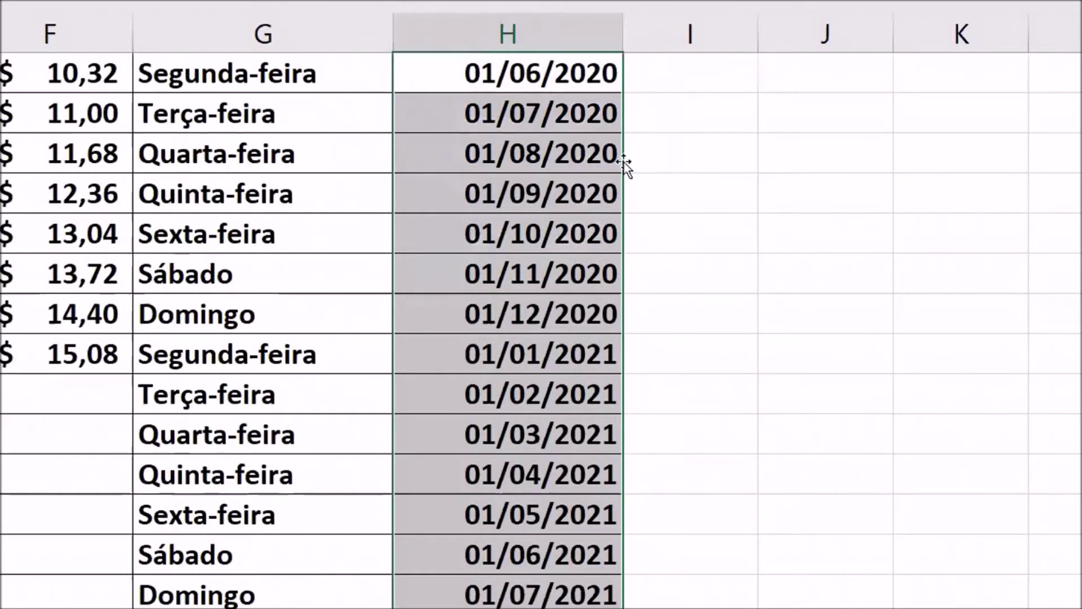
left_click(581, 74)
left_click(575, 112)
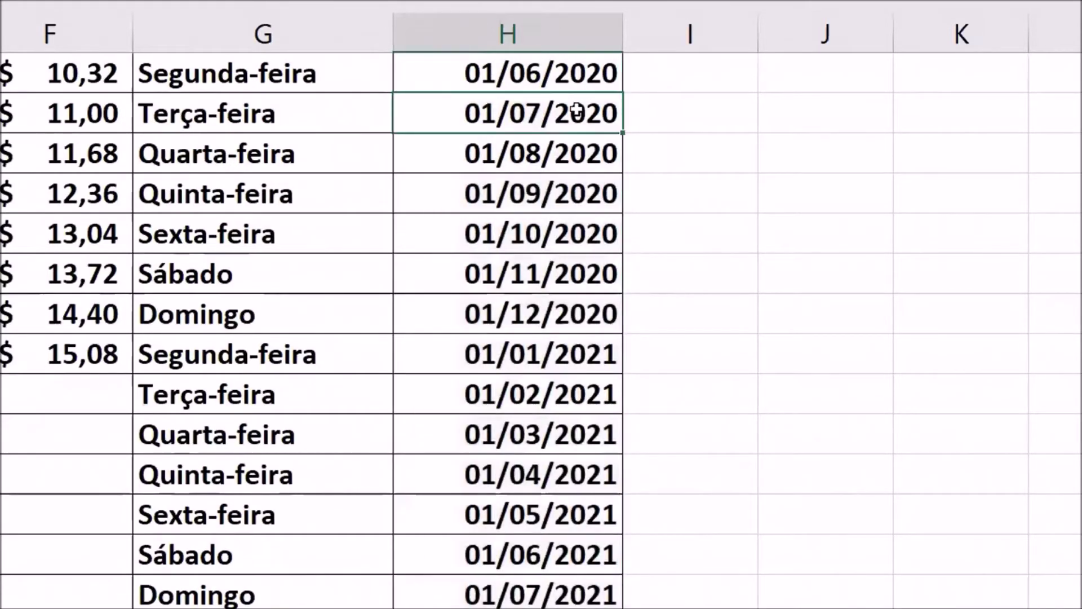
left_click(574, 153)
left_click(563, 242)
left_click(564, 274)
left_click(564, 313)
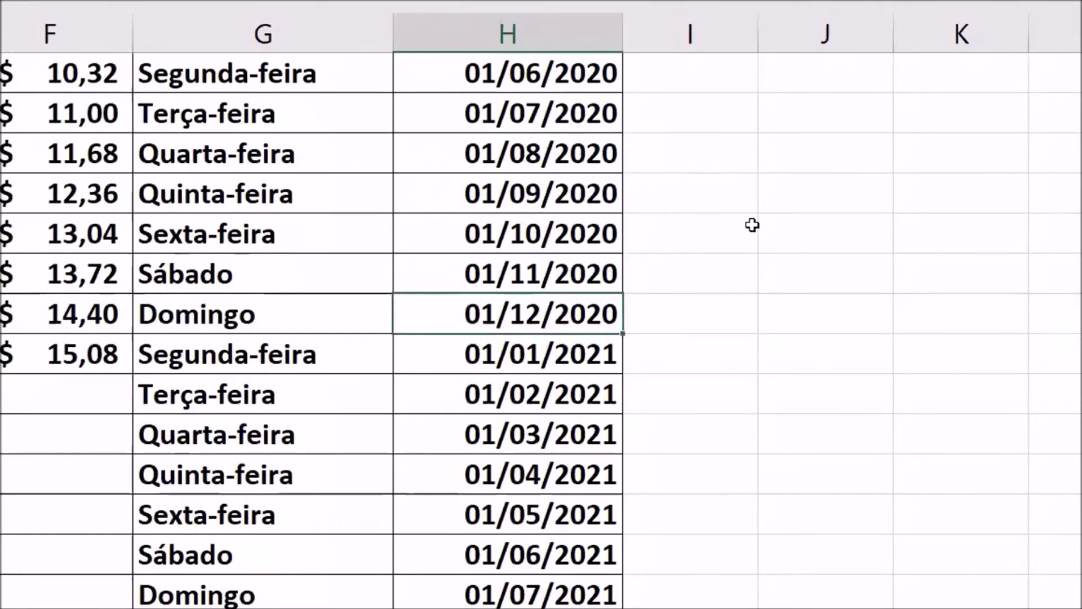
Change the date series in column H to yearly steps with Preencher anos and check the resulting dates
scroll(771, 204, "down", 4)
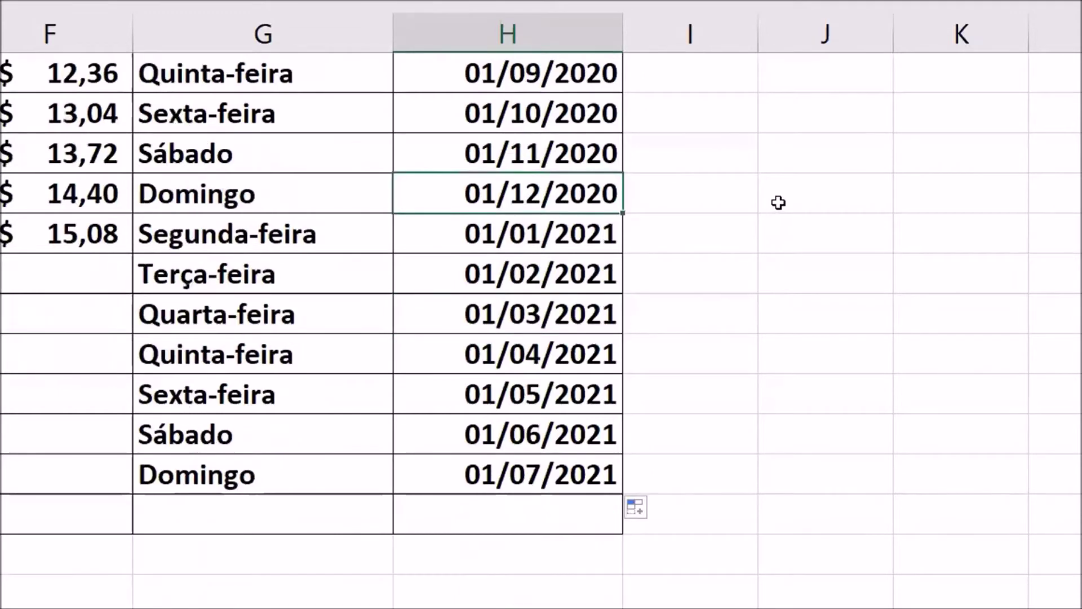
left_click(639, 149)
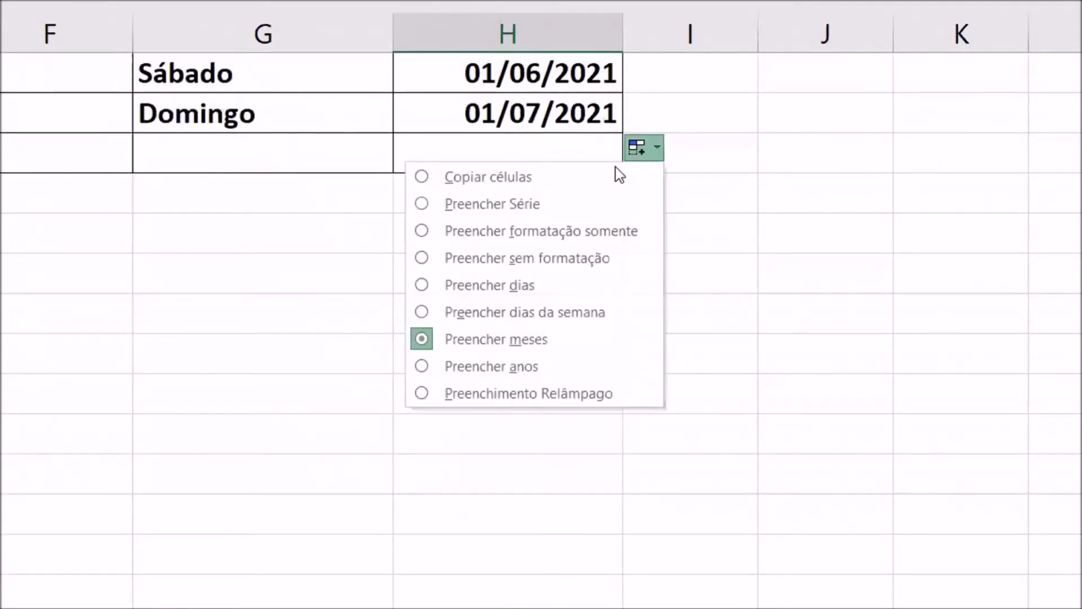
left_click(528, 365)
scroll(707, 154, "up", 2)
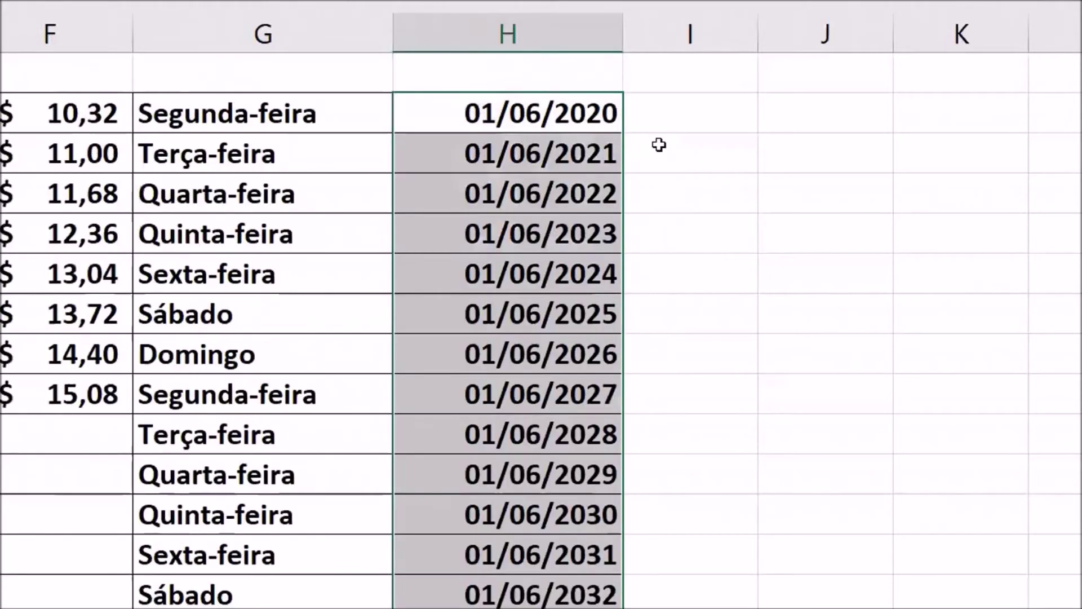
left_click(545, 120)
left_click(533, 154)
left_click(529, 191)
left_click(528, 239)
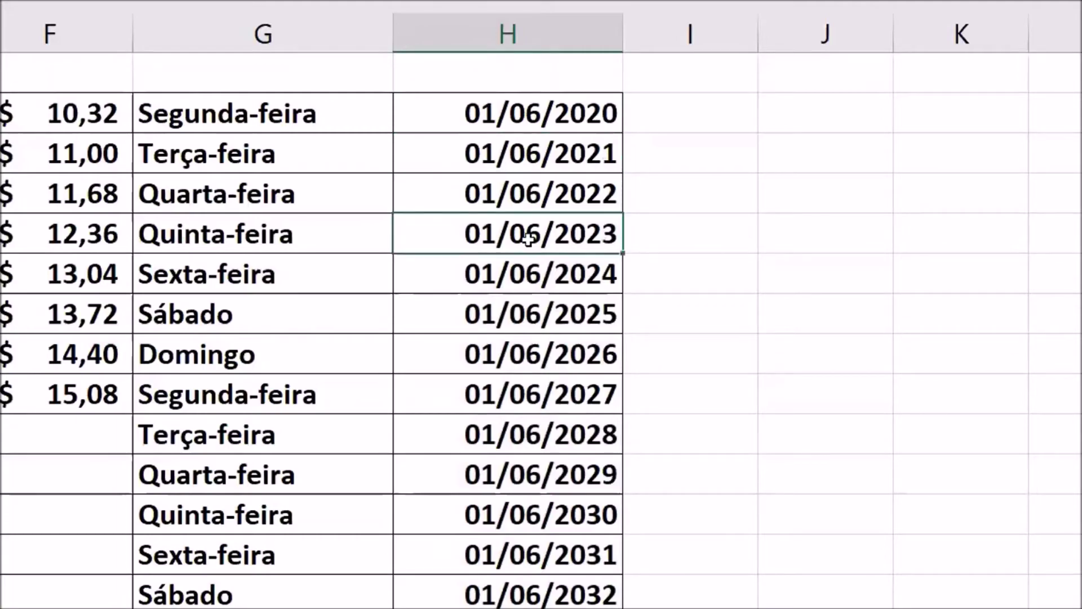
left_click(539, 282)
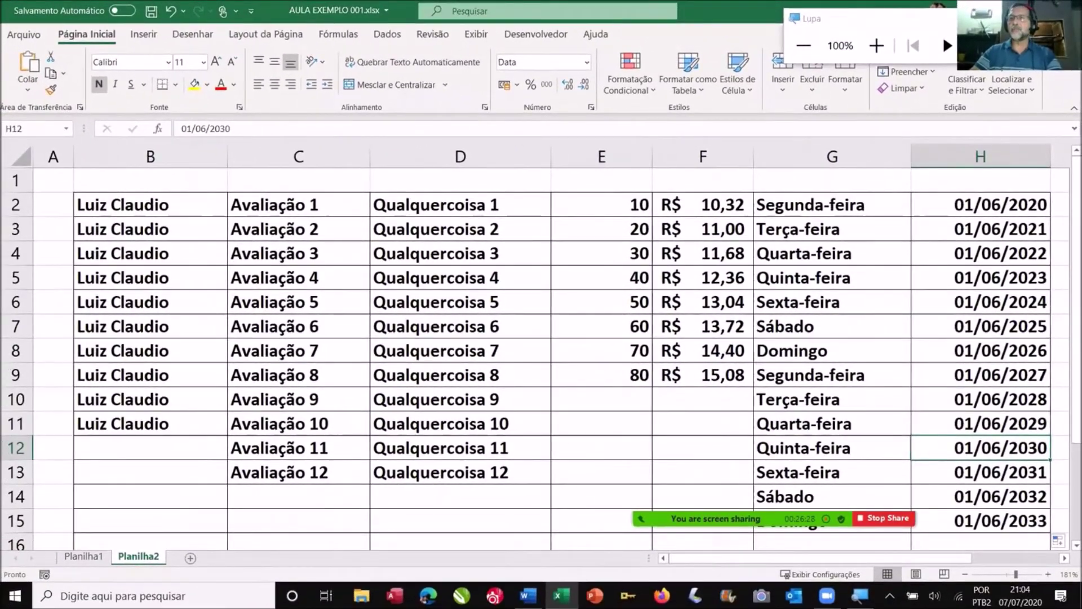
Close the screen magnifier and open the Planilha1 sheet
key("super+Escape")
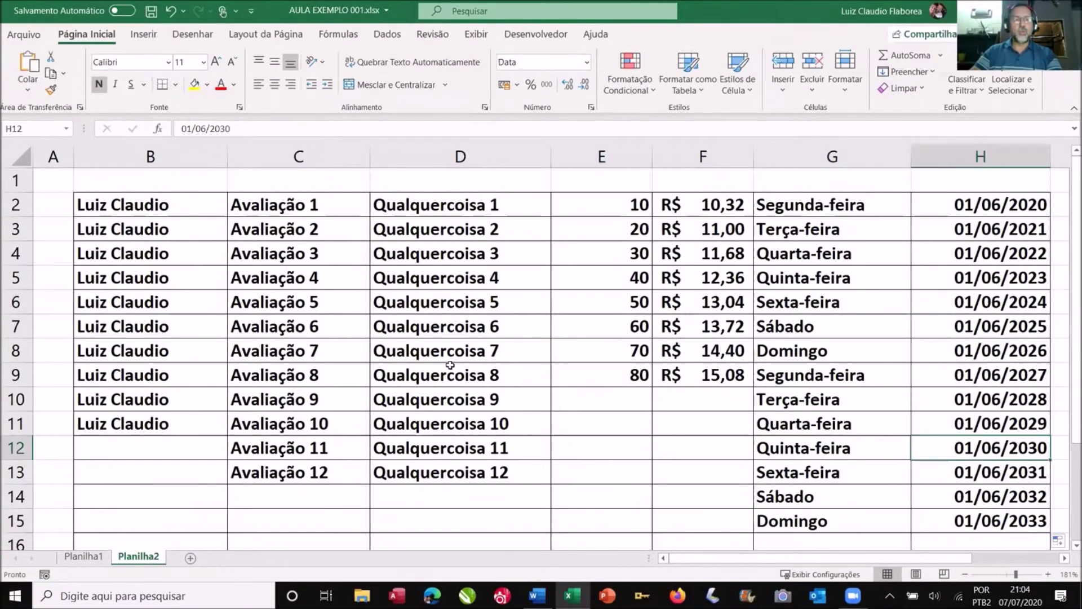
left_click(85, 556)
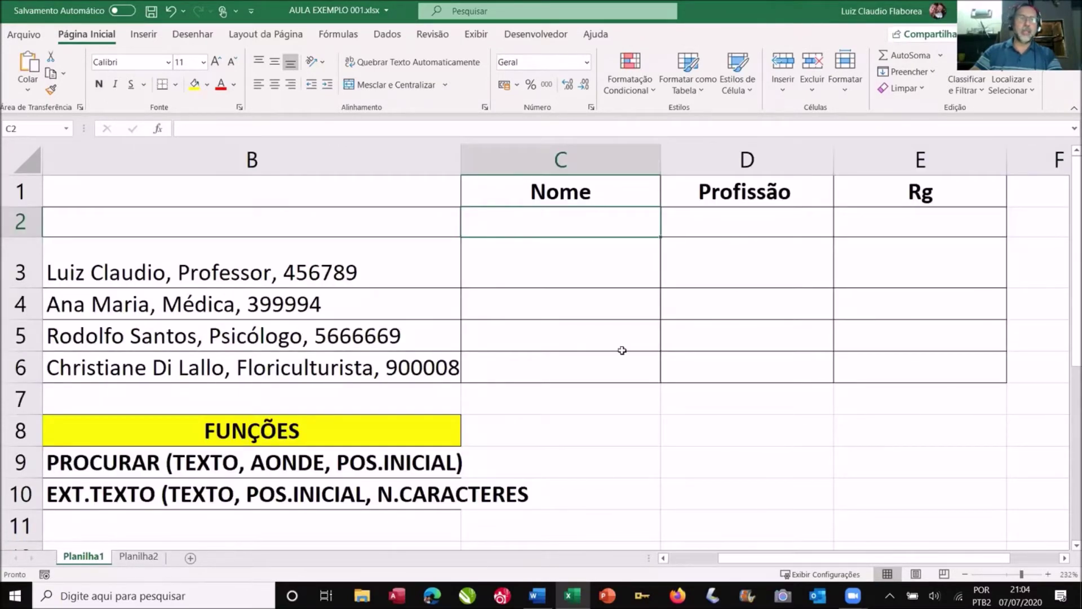
Examine the comma-separated name, profession and ID records in cells B3 to B6
scroll(622, 350, "down", 1)
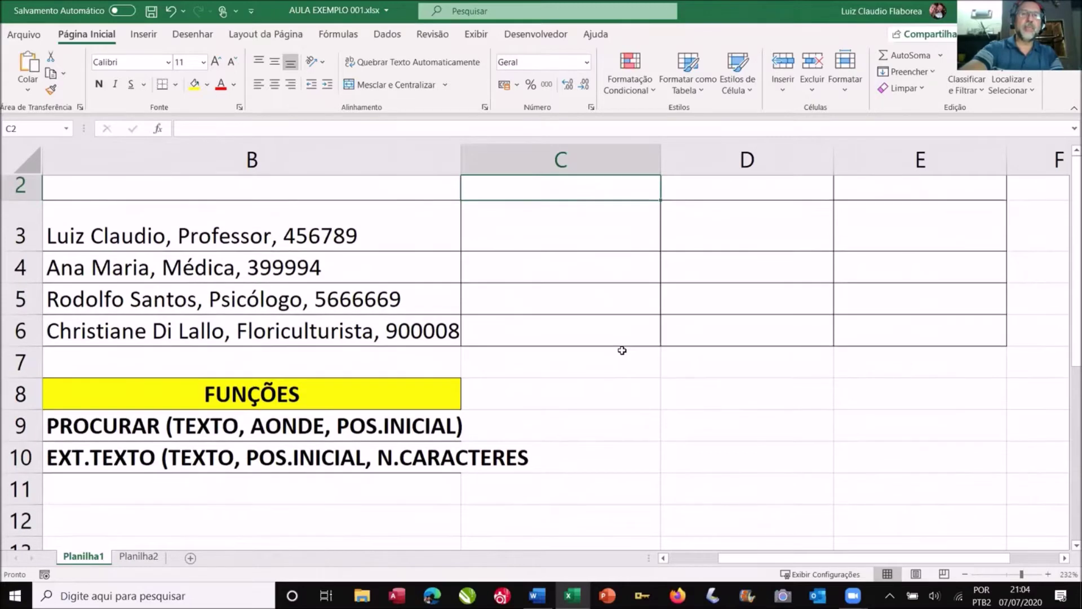
scroll(622, 350, "up", 1)
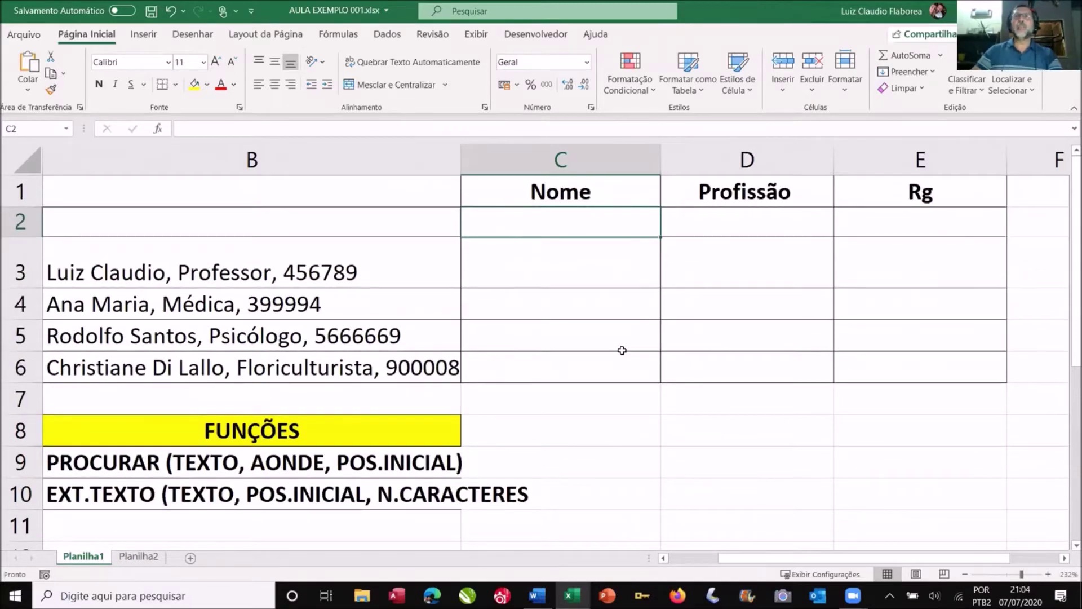
left_click(391, 269)
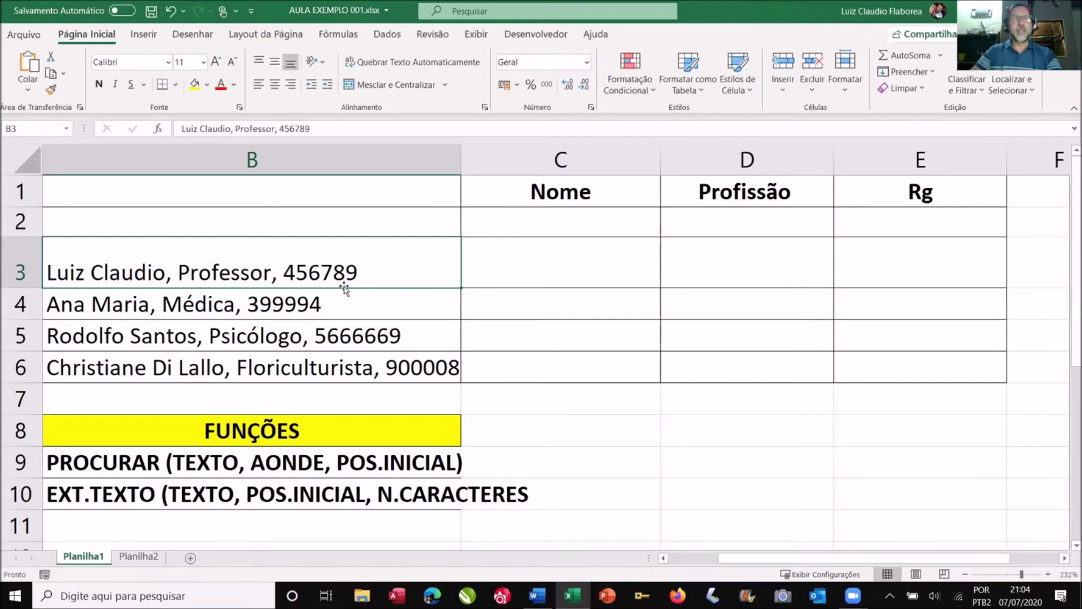
left_click(141, 307)
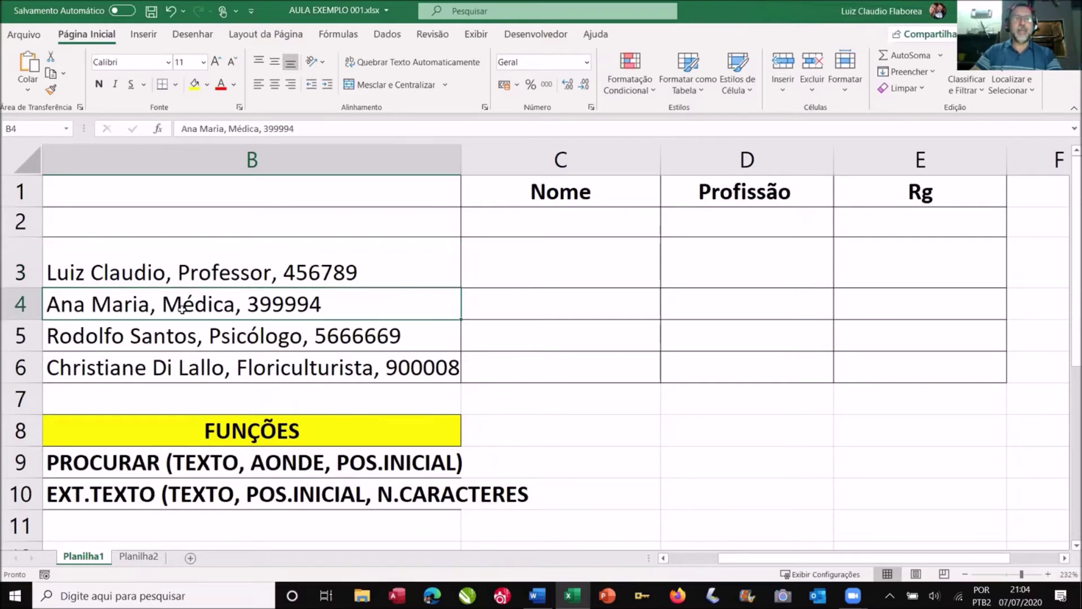
left_click(163, 335)
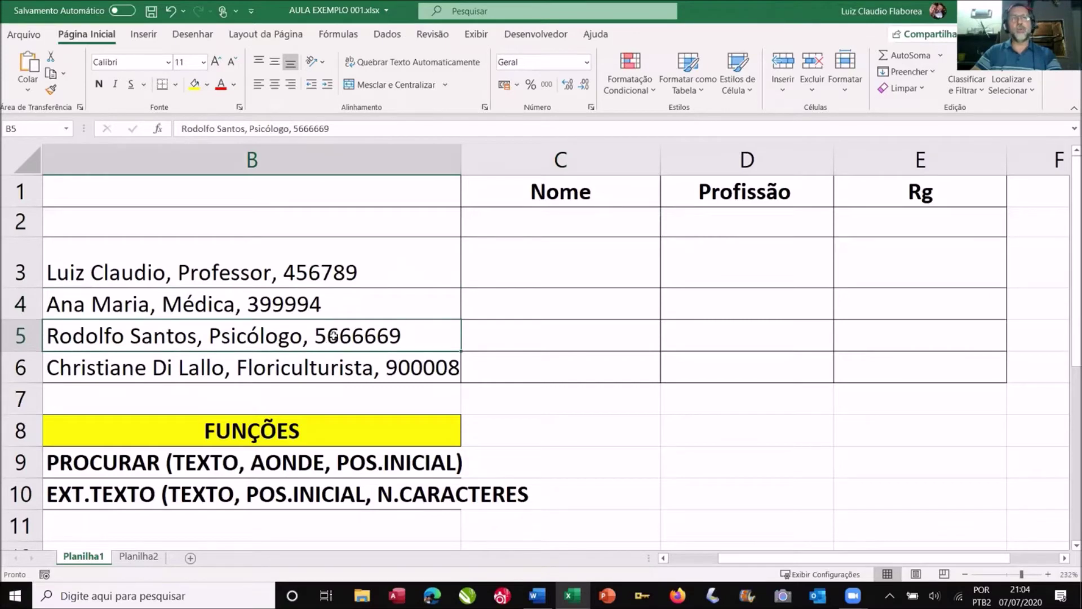
left_click(138, 361)
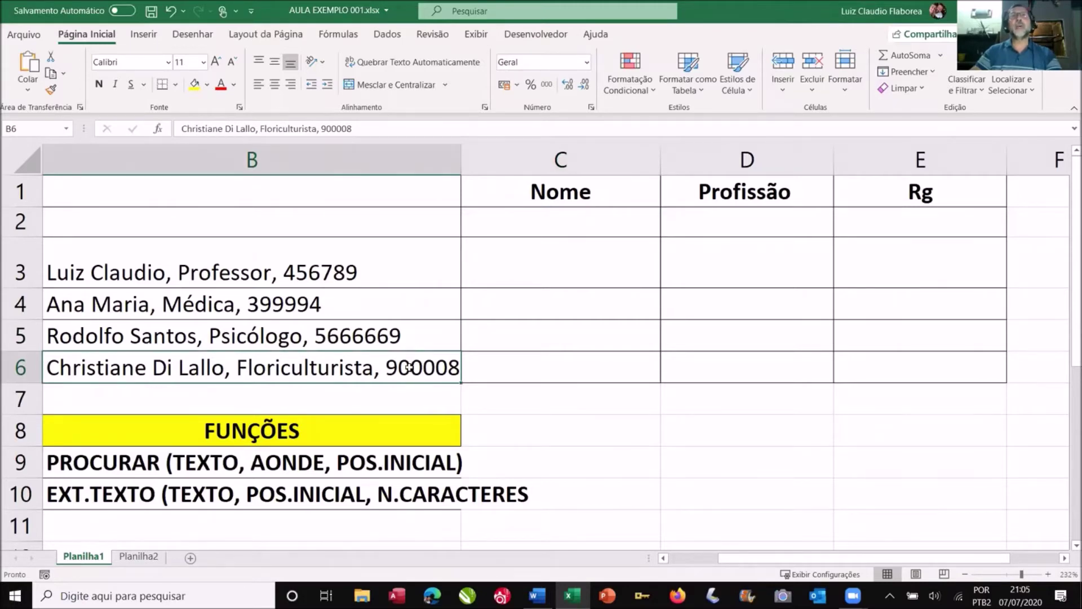
left_click(367, 276)
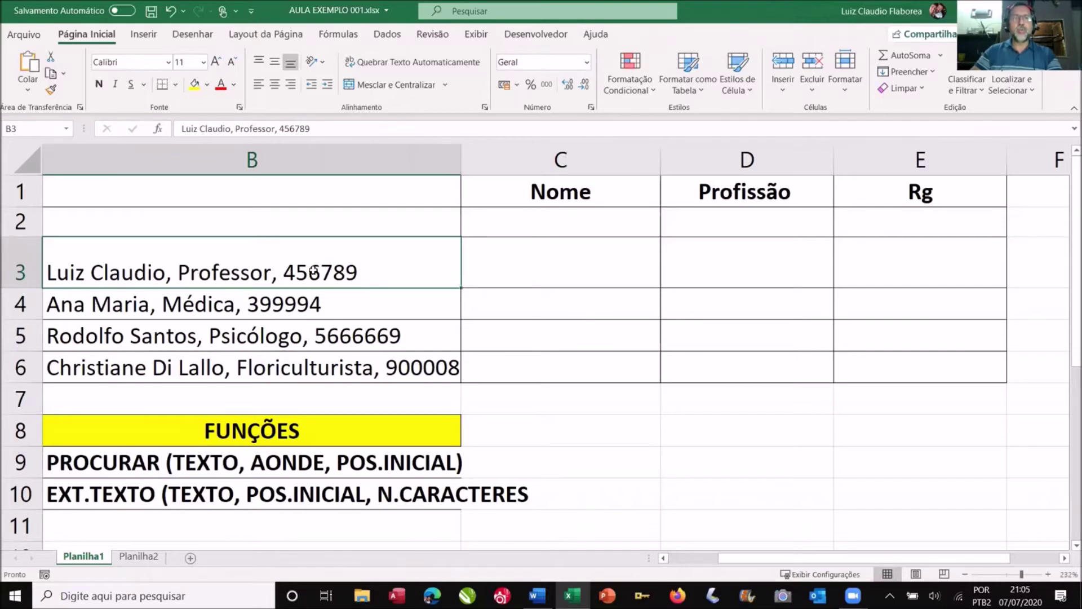
Fill the empty Nome cell C3 with yellow
left_click(546, 264)
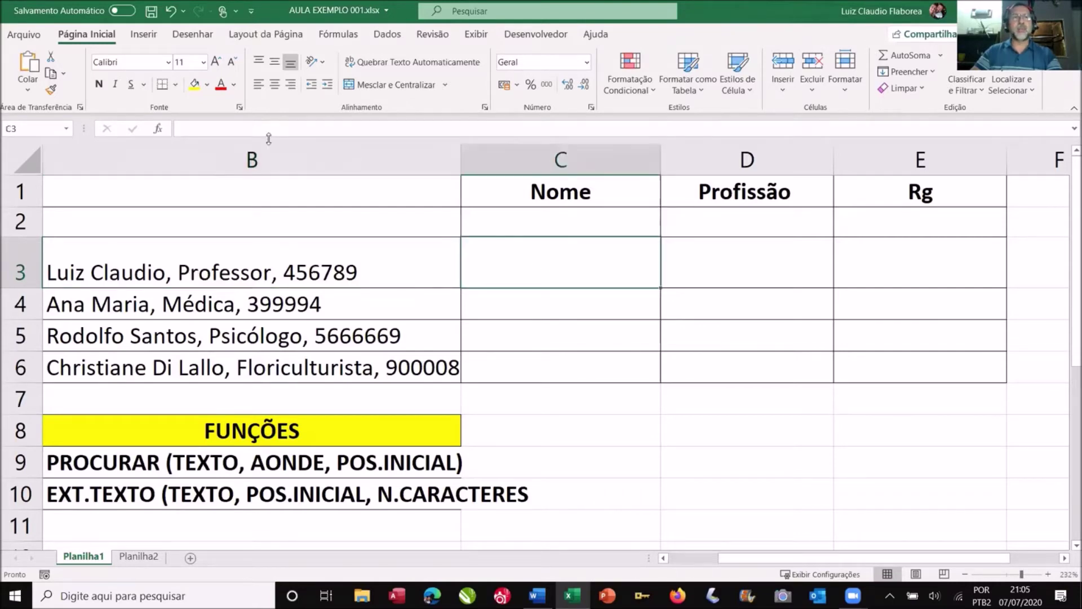
left_click(193, 84)
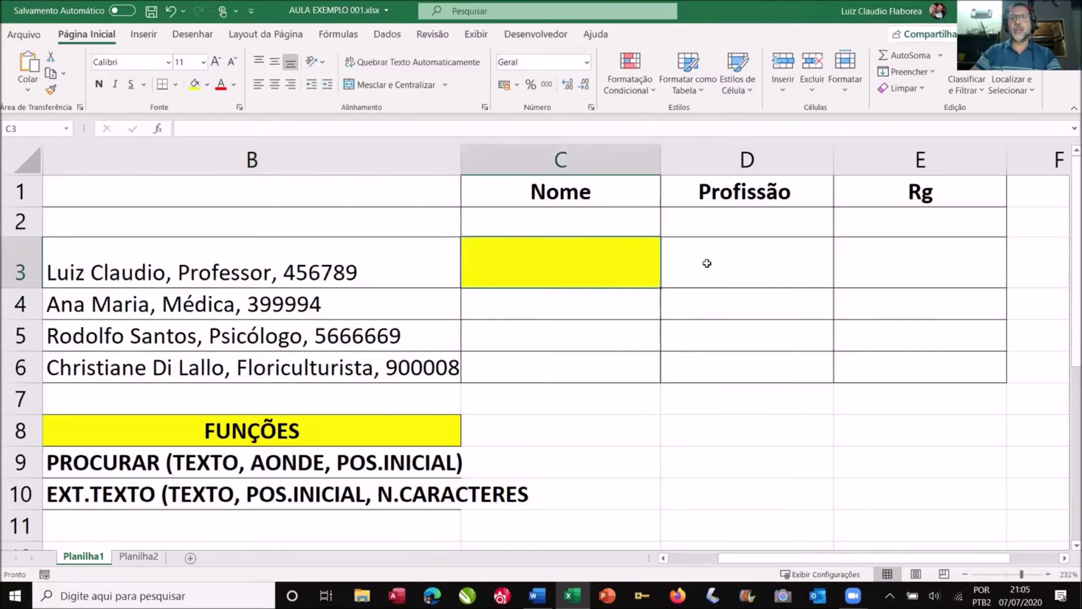
Fill the empty Profissão cell D3 and Rg cell E3 with yellow
left_click(705, 266)
left_click(194, 85)
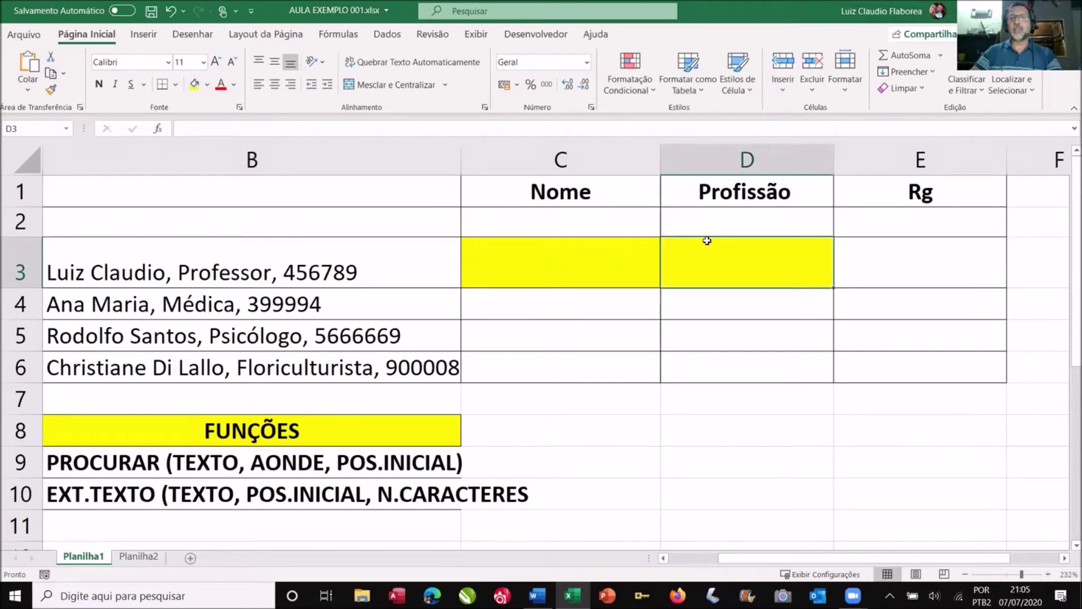
left_click(881, 252)
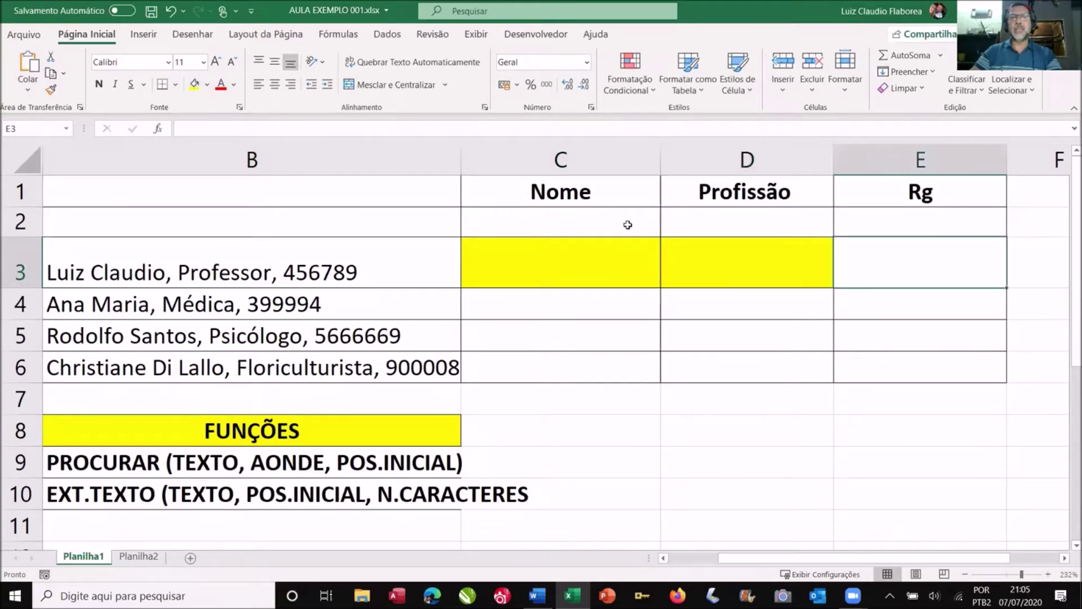
left_click(194, 85)
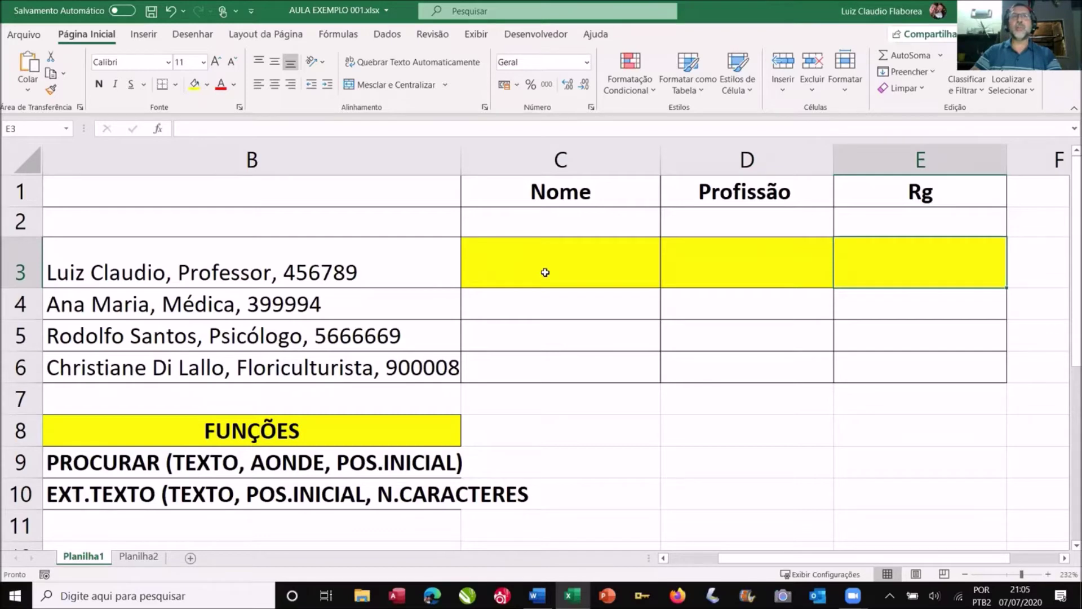
Undo the three yellow fills in cells C3 to E3
left_click_drag(545, 272, 809, 268)
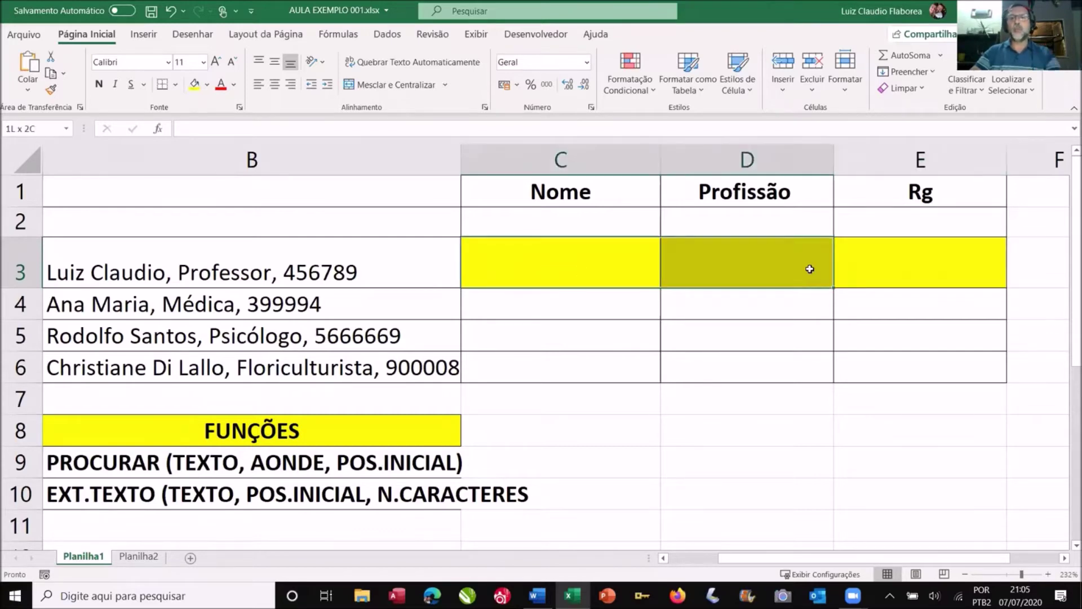
left_click(172, 13)
left_click(172, 12)
left_click(172, 12)
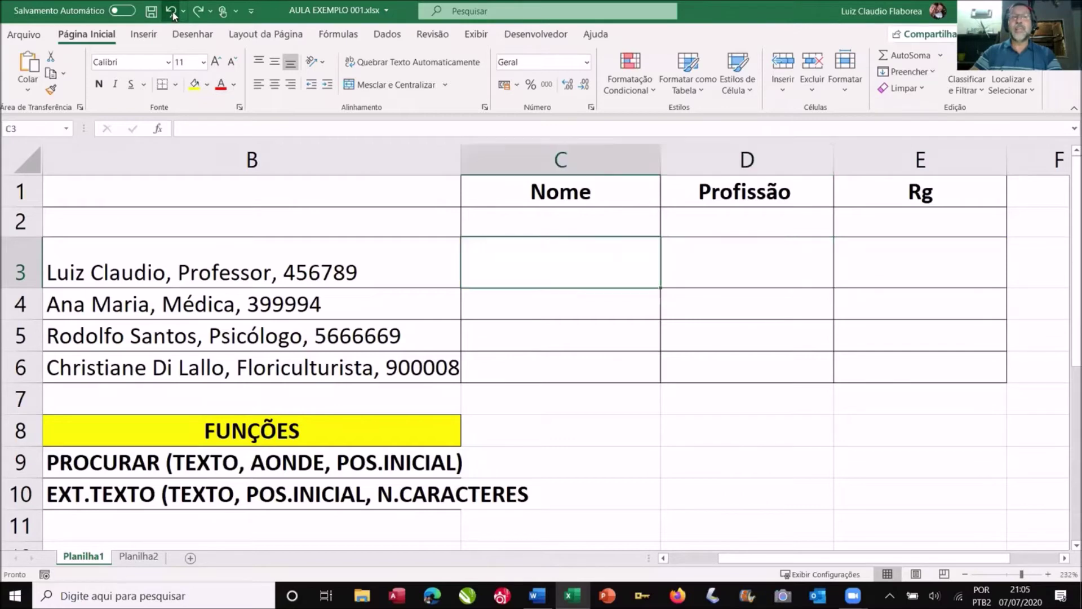
Copy only the person's name from the record in B3 and paste it into the Nome cell C3
double_click(120, 270)
left_click_drag(165, 272, 46, 276)
key("super+c")
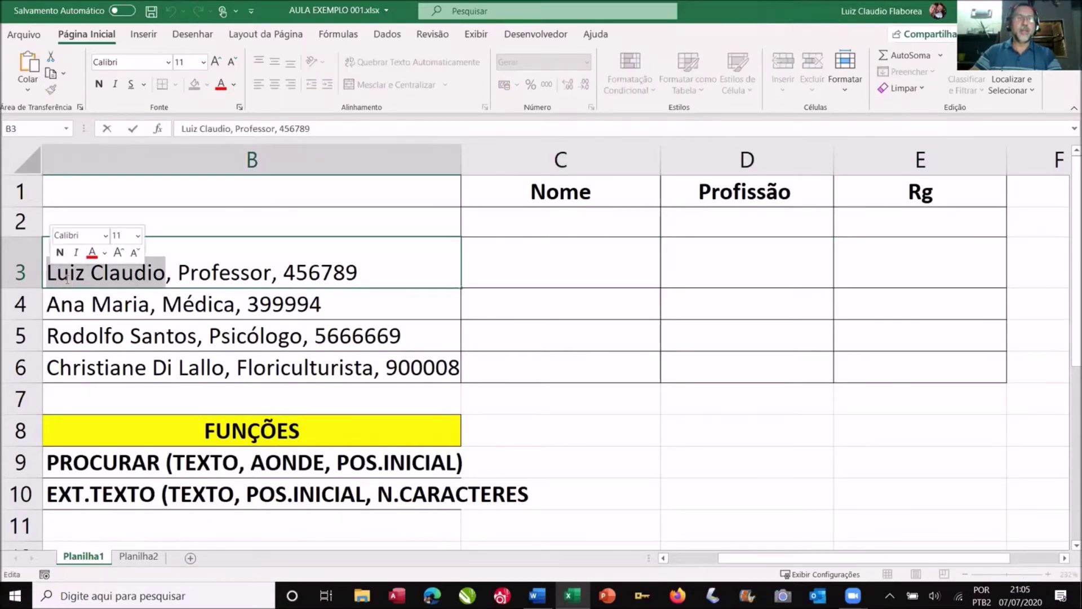
right_click(67, 279)
left_click(98, 317)
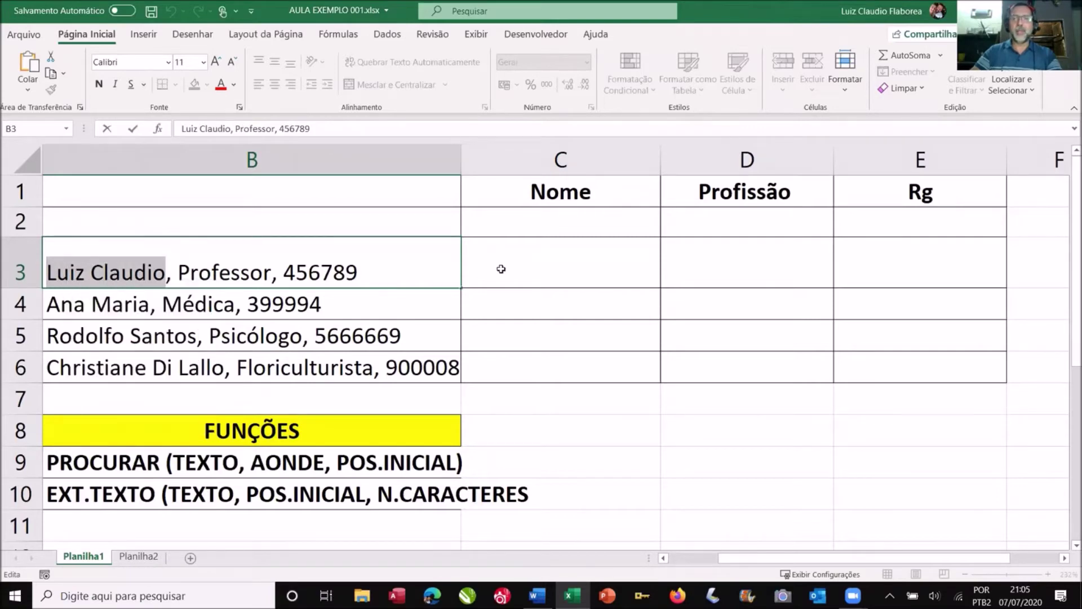
left_click(500, 269)
right_click(503, 269)
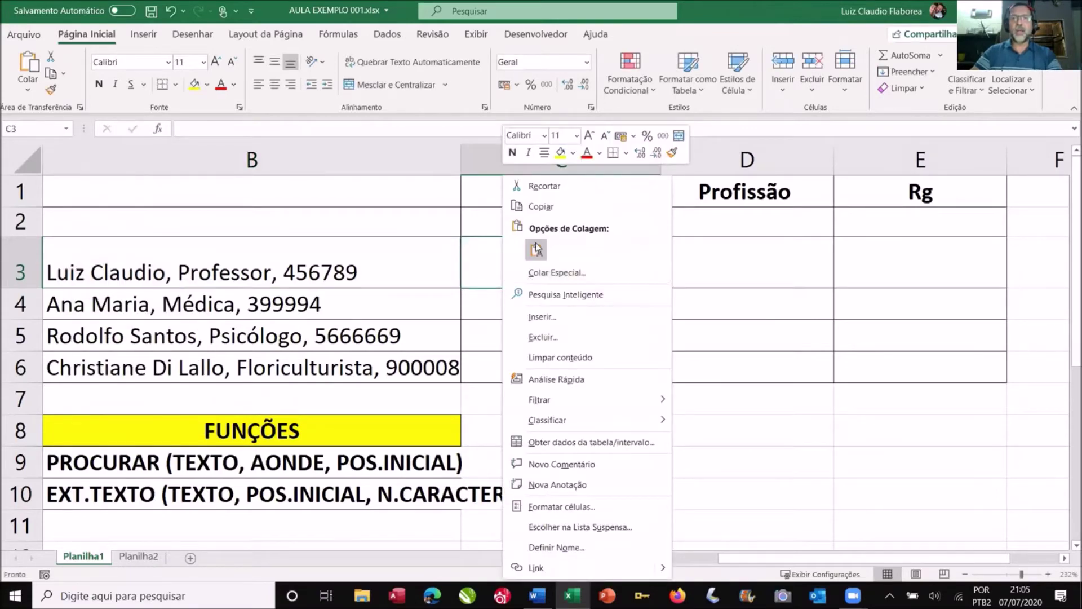
left_click(536, 248)
Copy the word Professor from the record in B3 and paste it into the Profissão cell D3
double_click(250, 272)
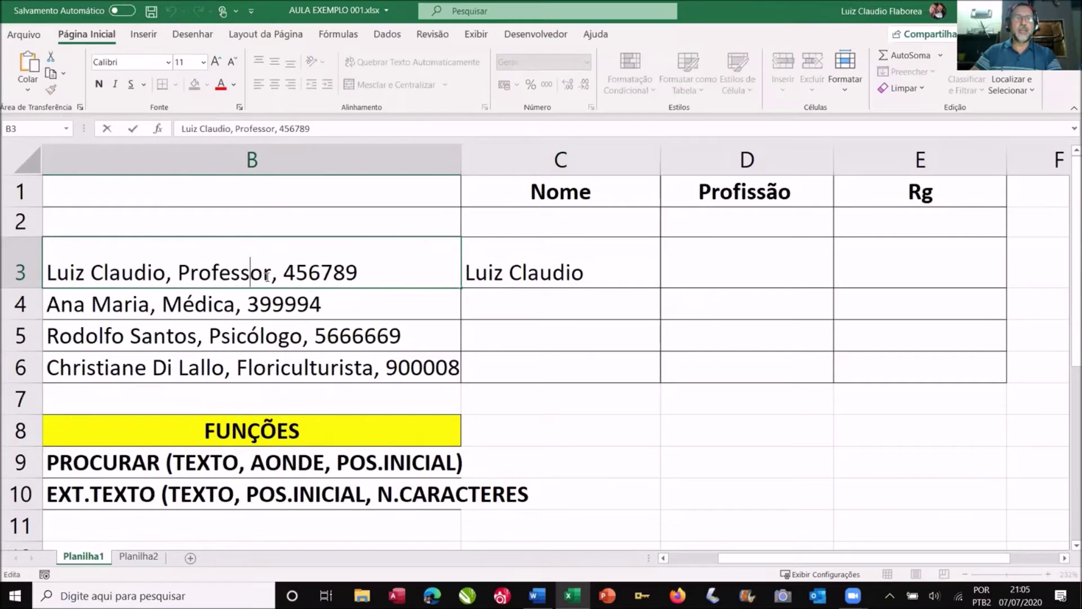
left_click_drag(271, 275, 183, 274)
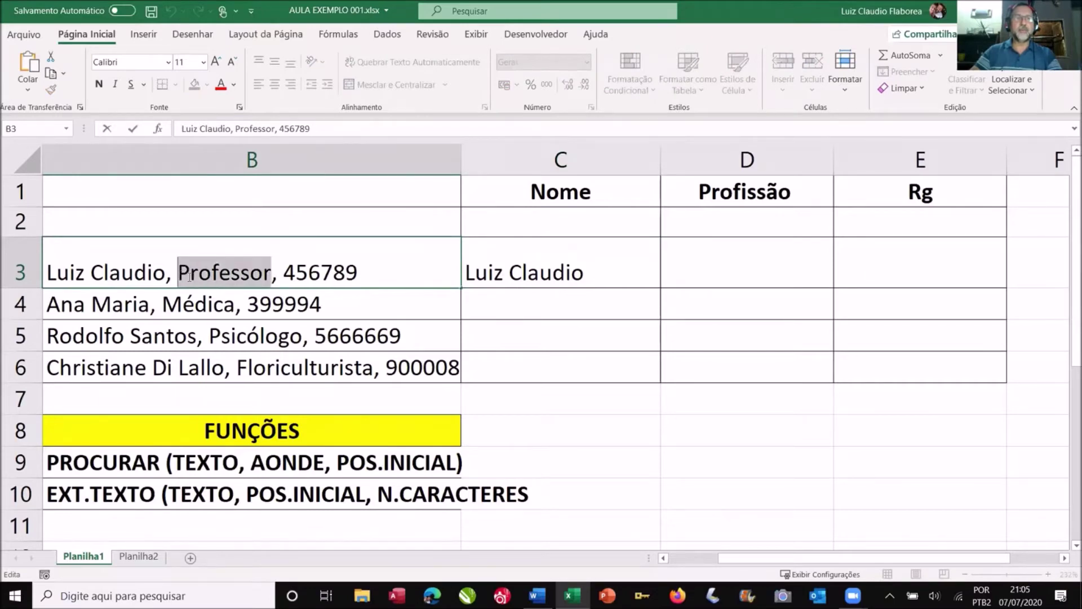
right_click(190, 275)
left_click(227, 310)
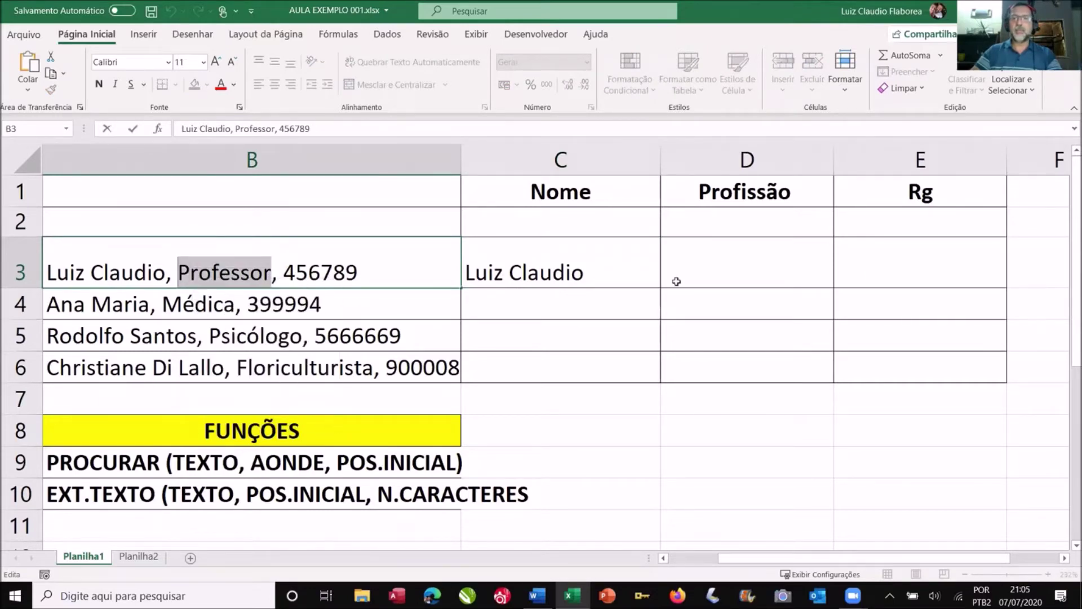
left_click(698, 269)
right_click(699, 268)
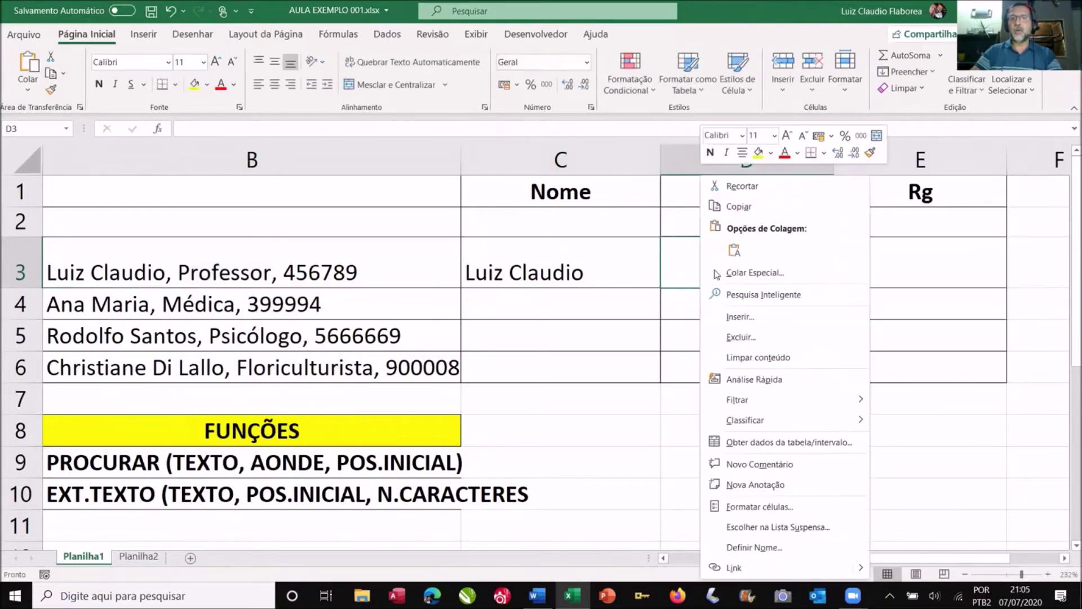
left_click(733, 252)
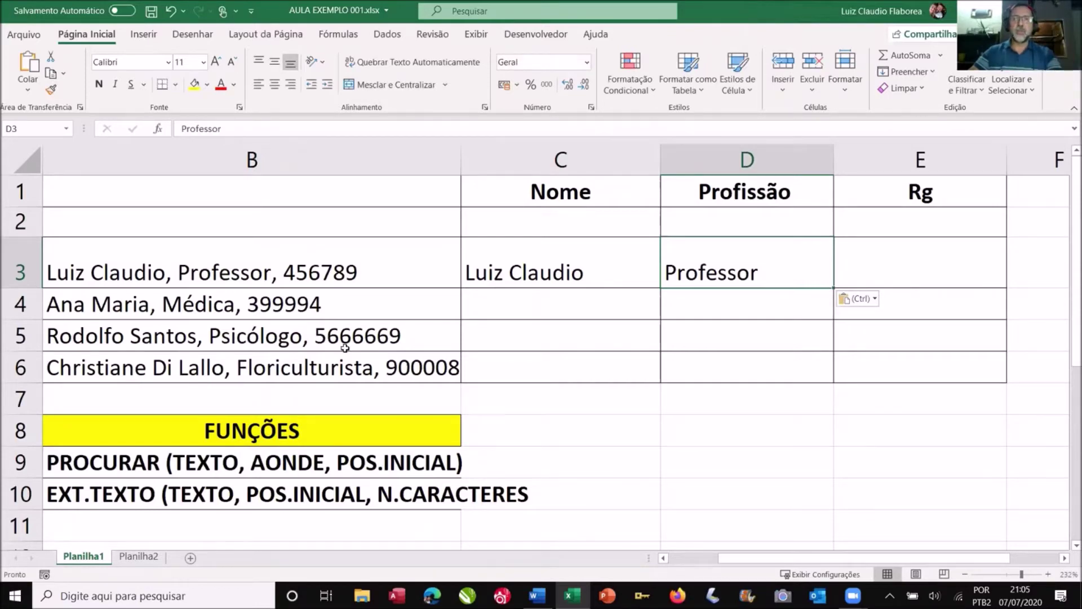
Clear the manually pasted name and profession from cells C3 and D3
left_click_drag(474, 267, 695, 266)
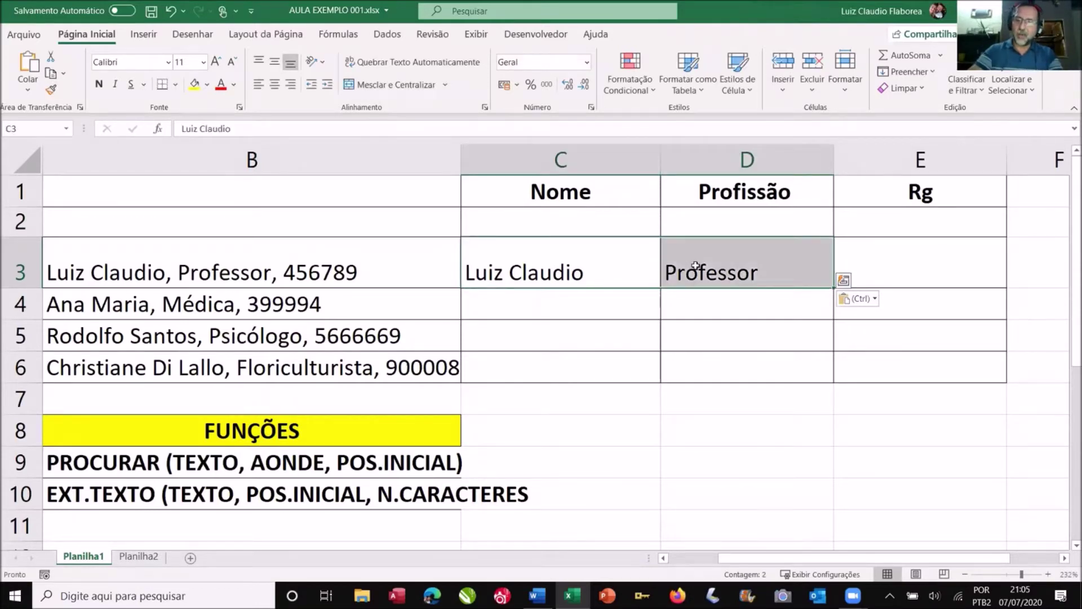
key("Delete")
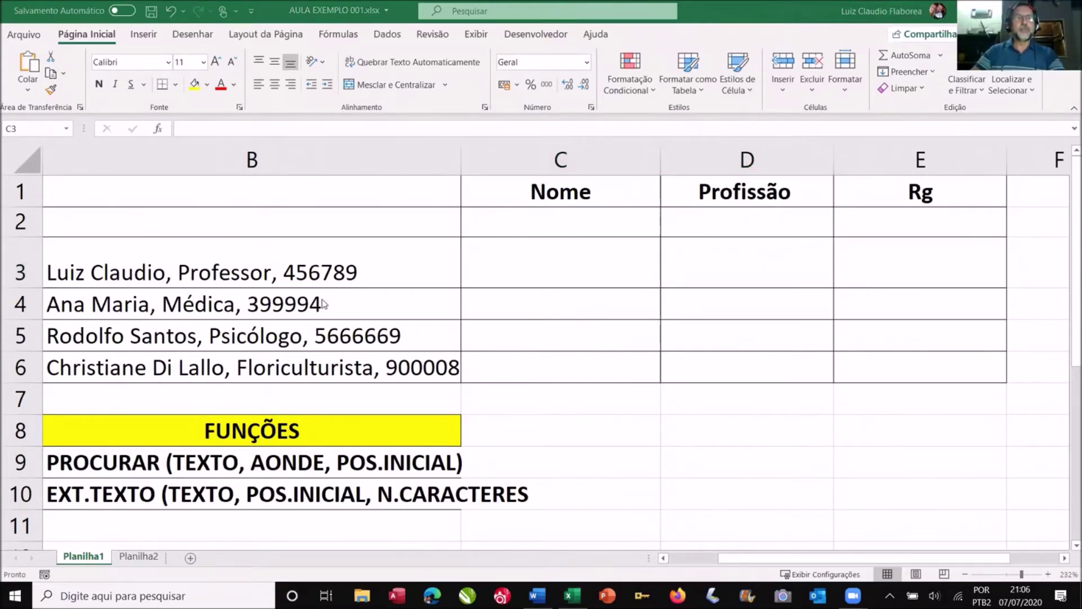
scroll(324, 304, "up", 6)
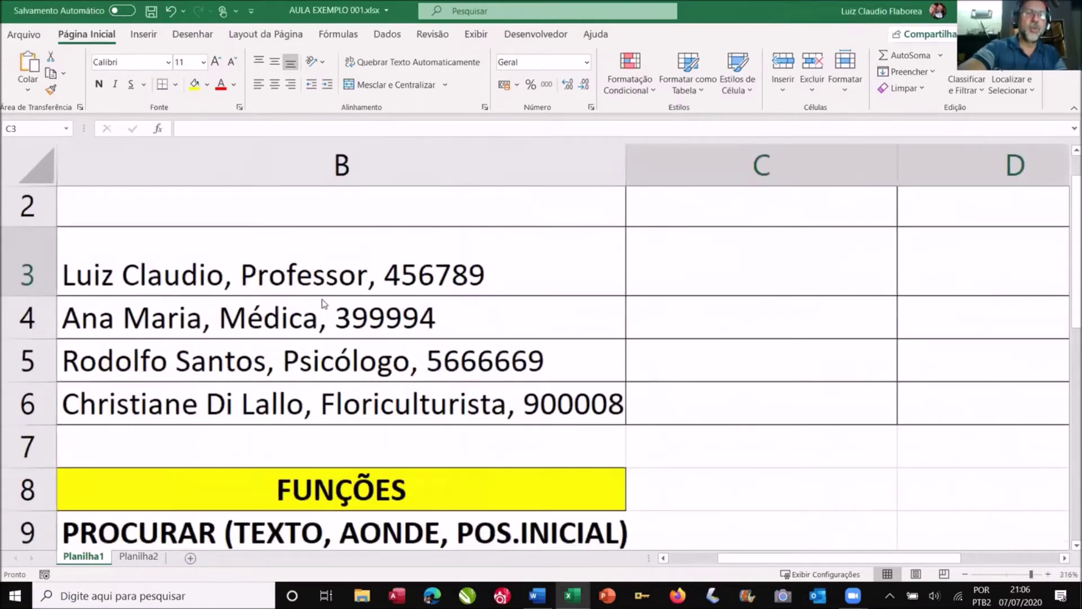
scroll(324, 304, "up", 4)
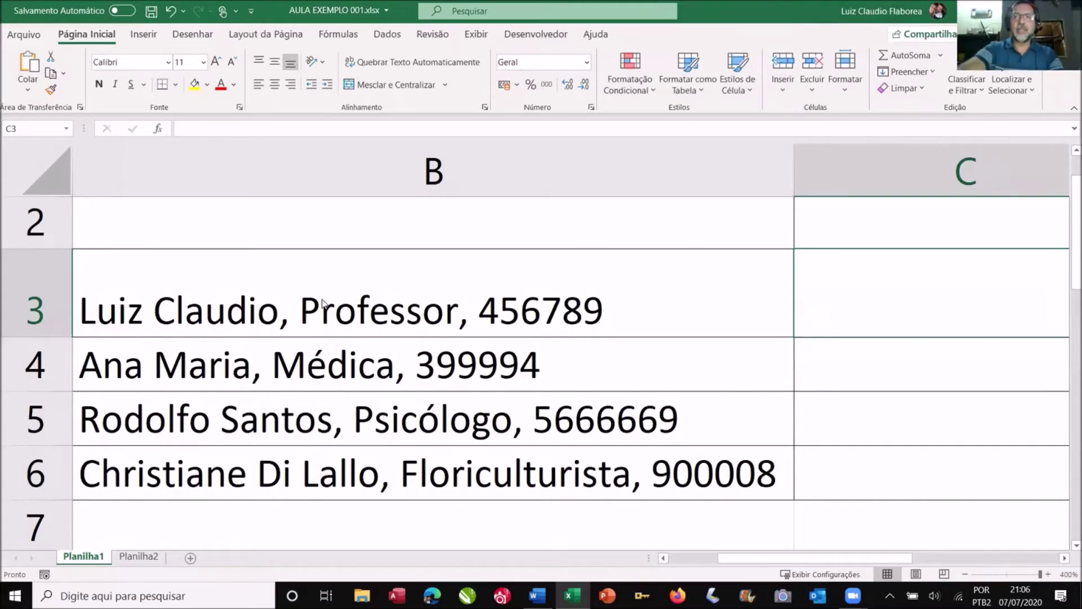
scroll(322, 303, "down", 10)
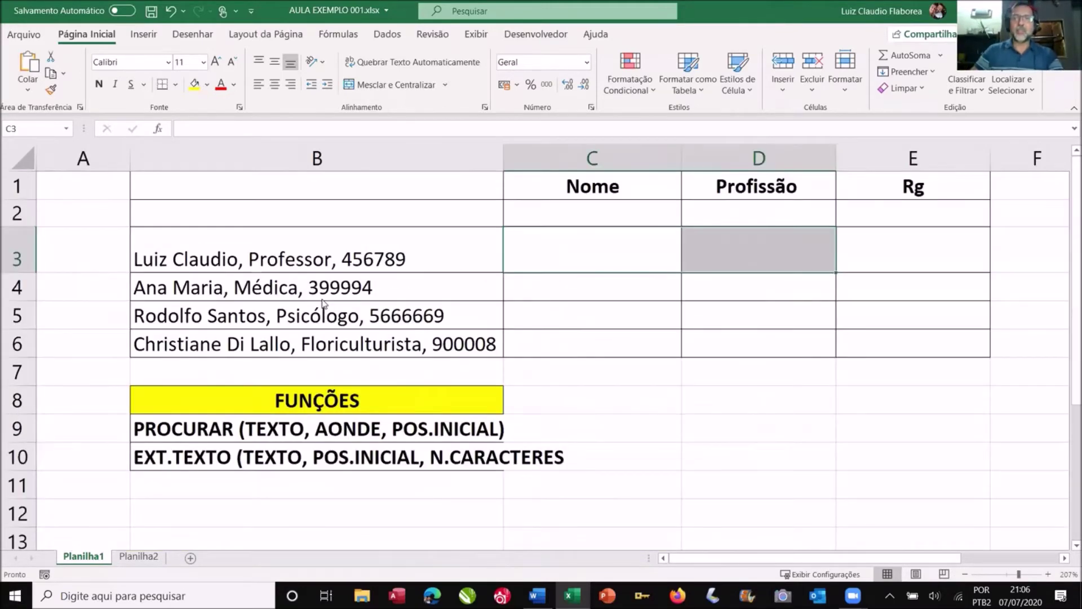
Enter the formula =PROCURAR(",";B3;1) in C2 to locate the first comma of the record in B3
left_click(534, 208)
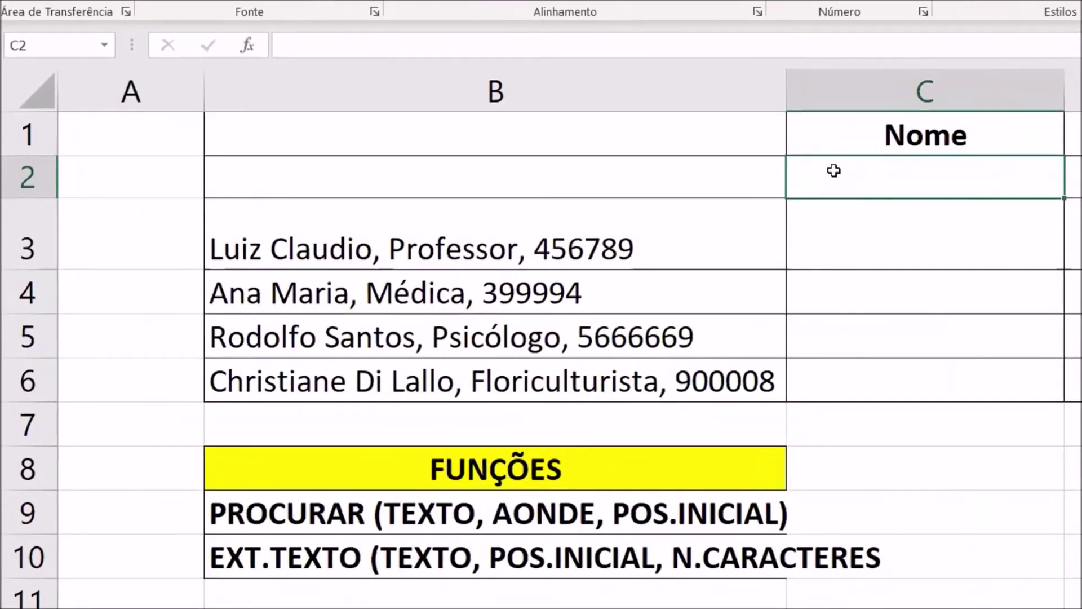
type("=pro")
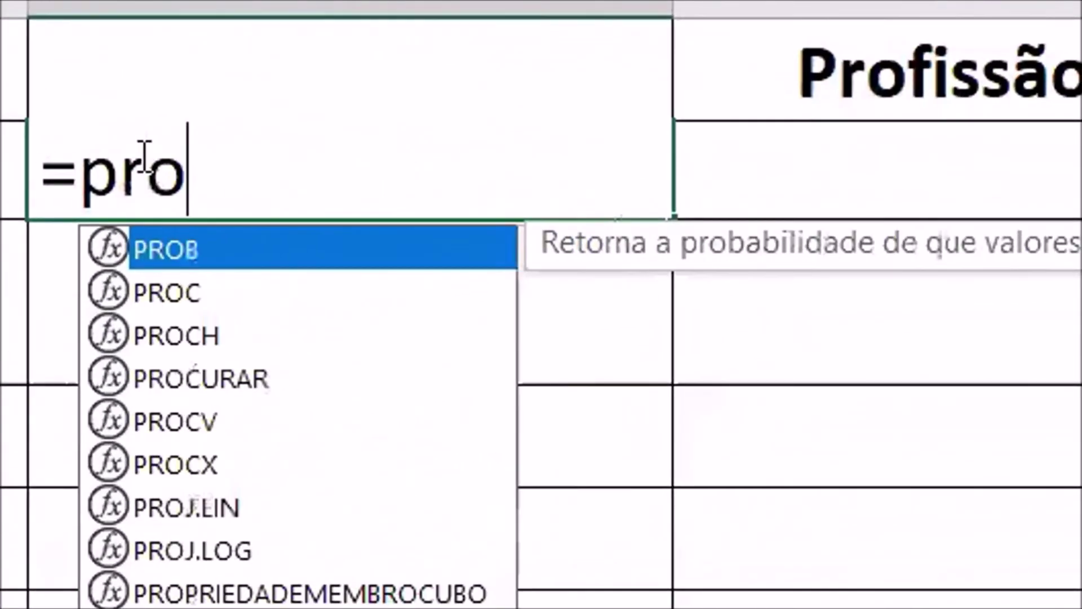
type("cu")
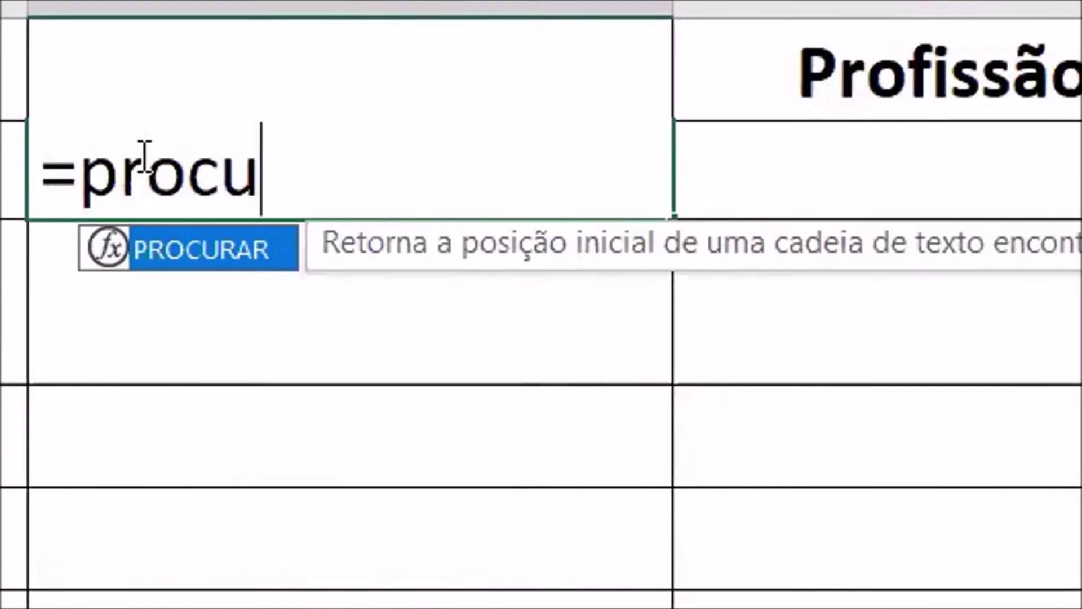
key("Tab")
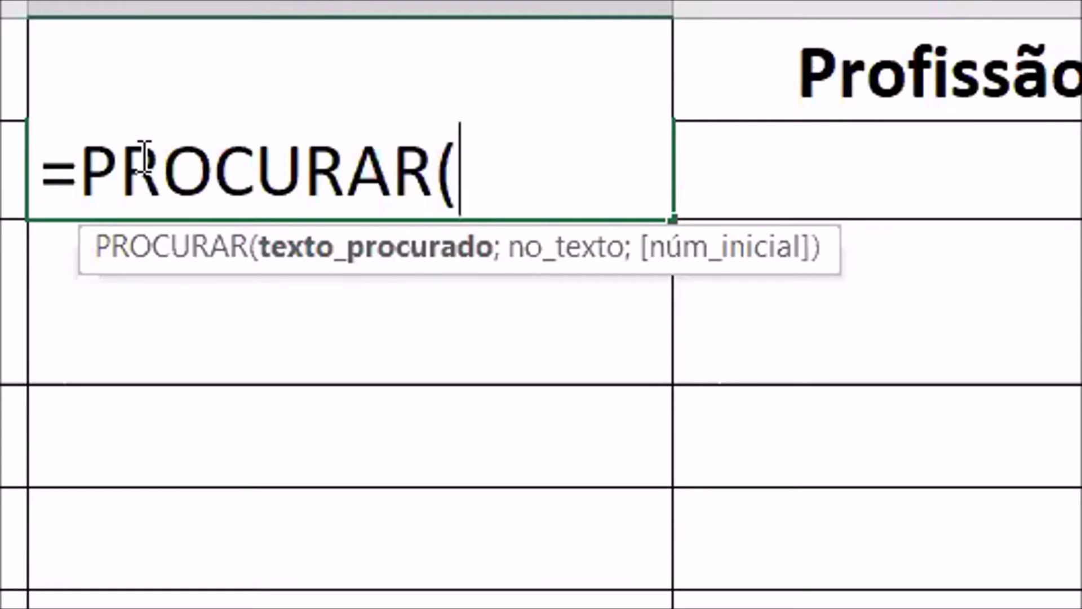
type("\",\"")
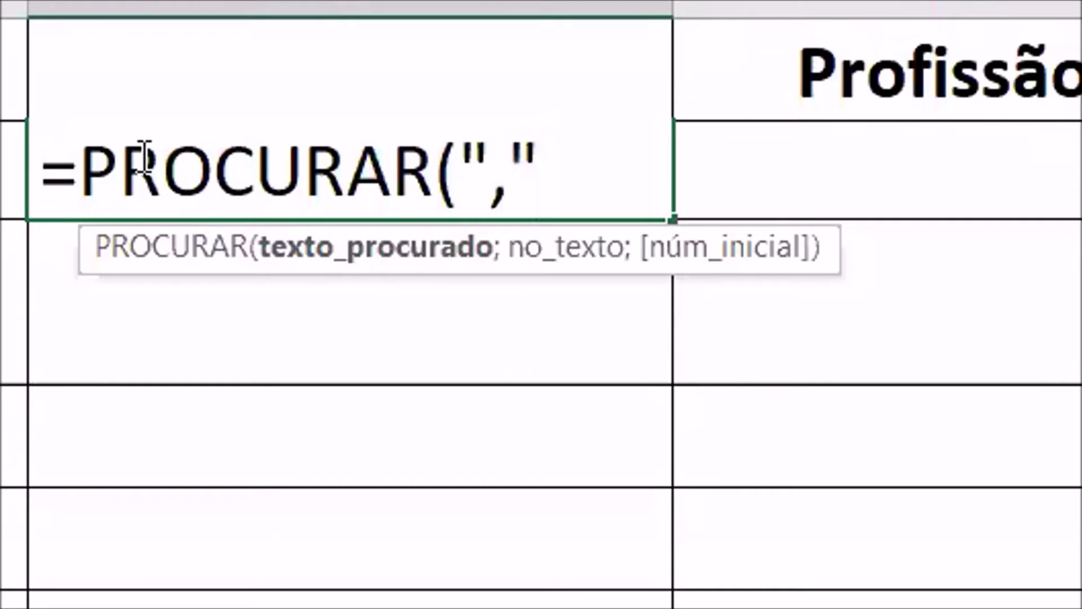
type(";")
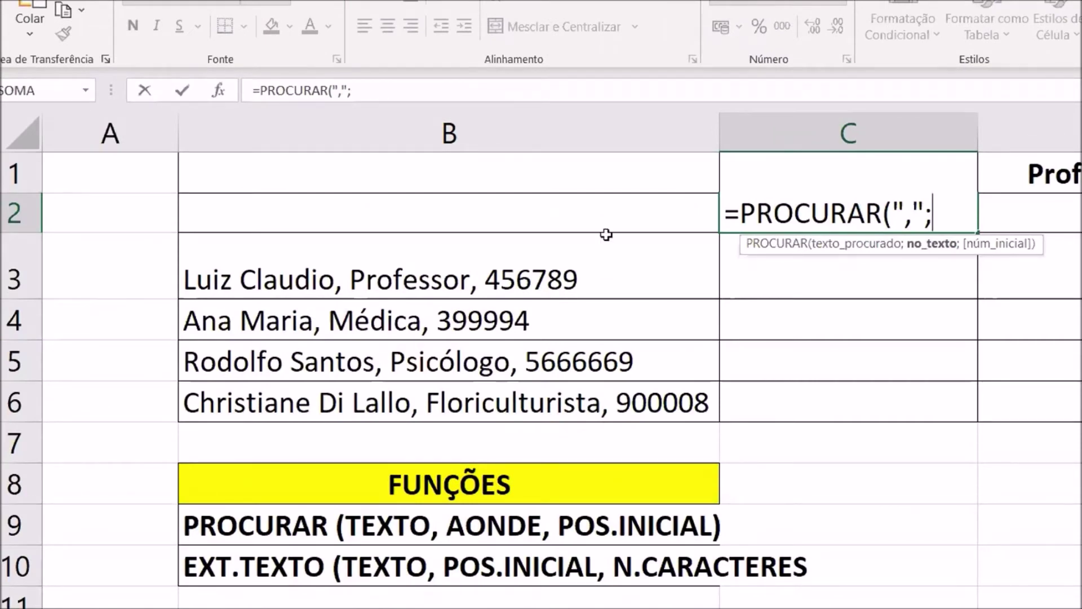
left_click(482, 267)
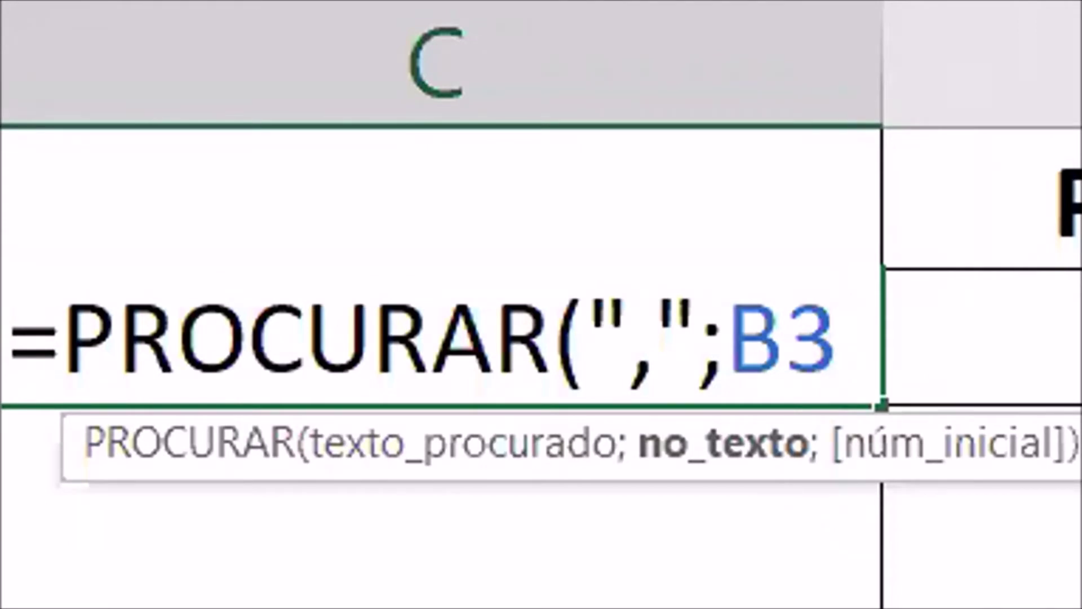
type(";")
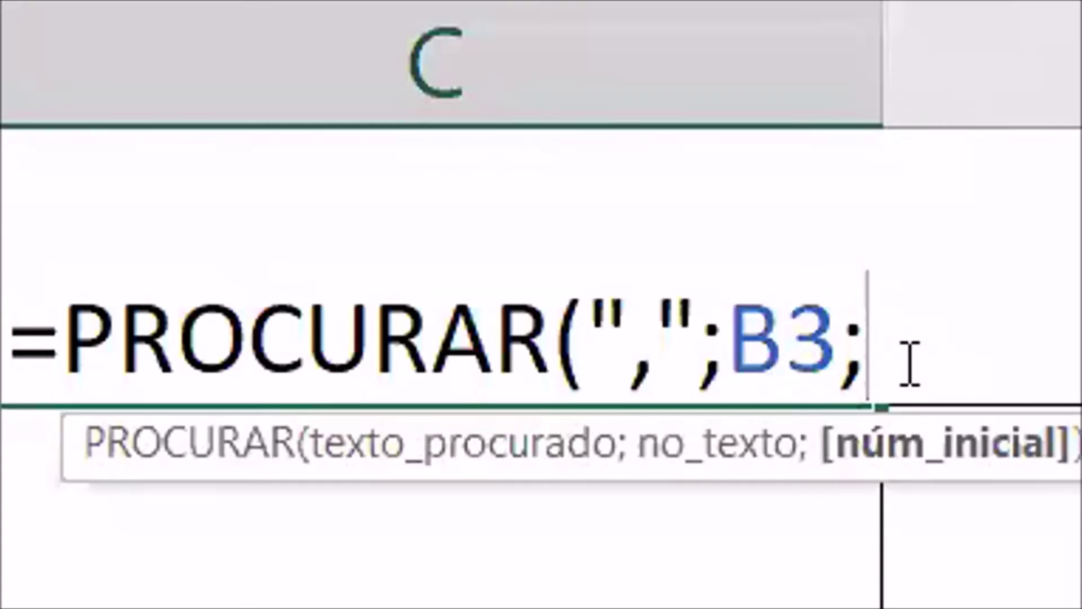
type("1)")
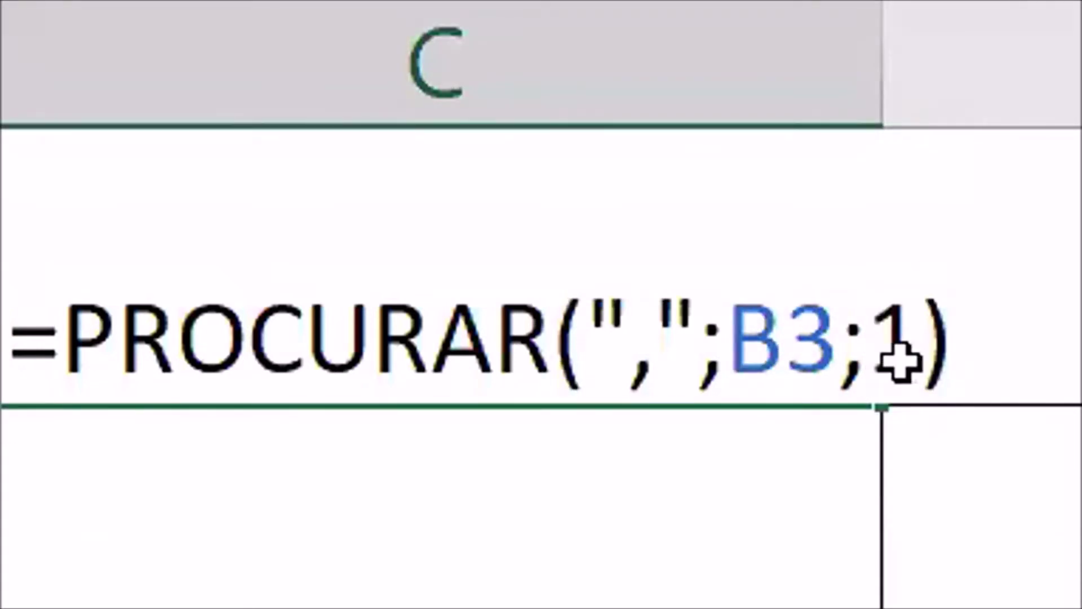
key("Return")
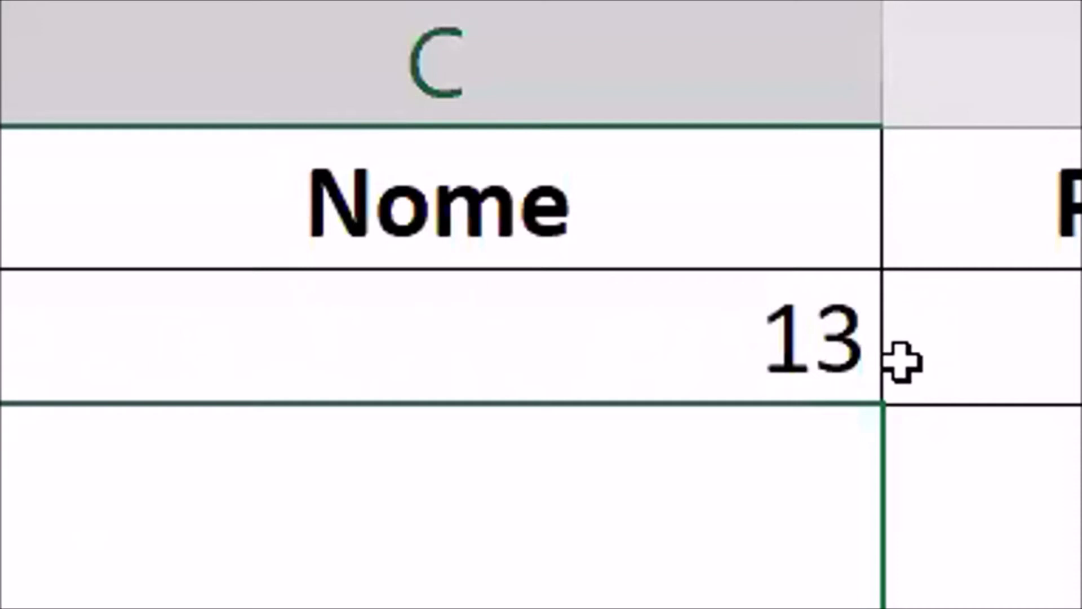
Check the result in C2 by counting the characters of the B3 record one by one up to the first comma
left_click(603, 333)
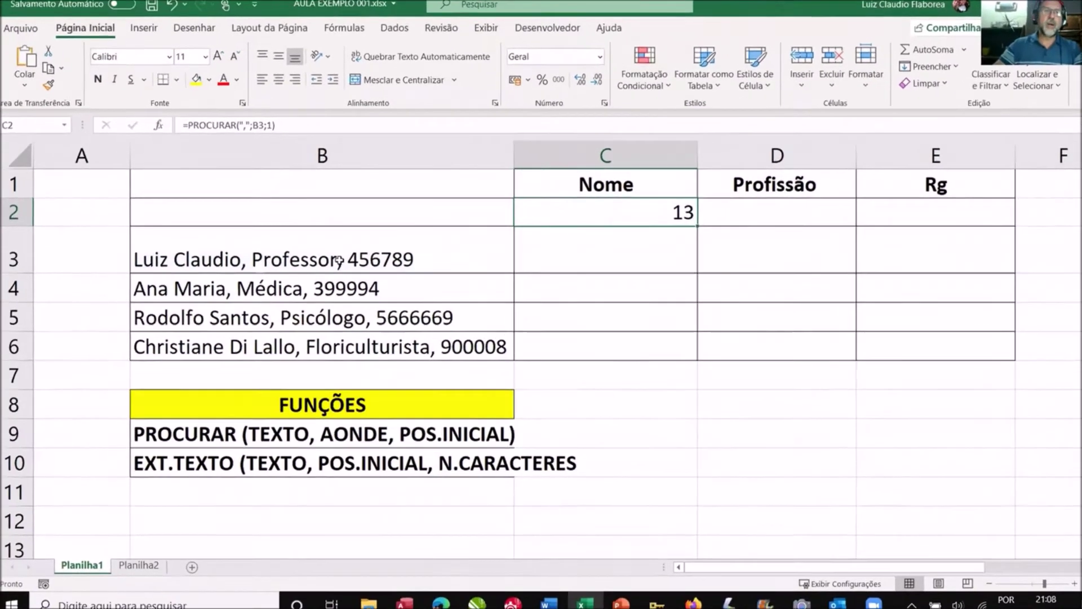
left_click(253, 250)
double_click(407, 282)
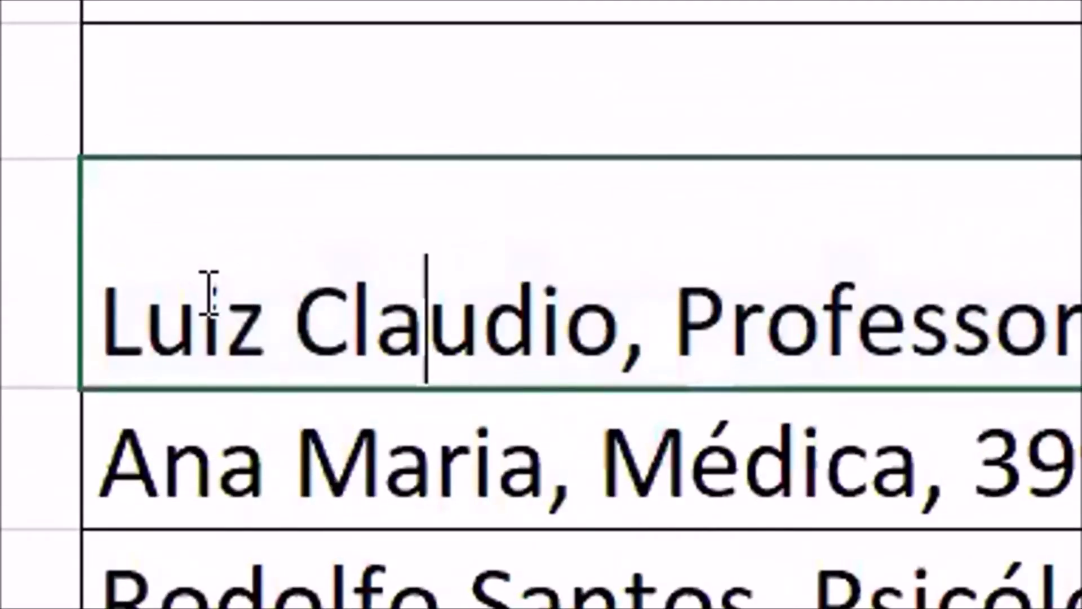
left_click(141, 338)
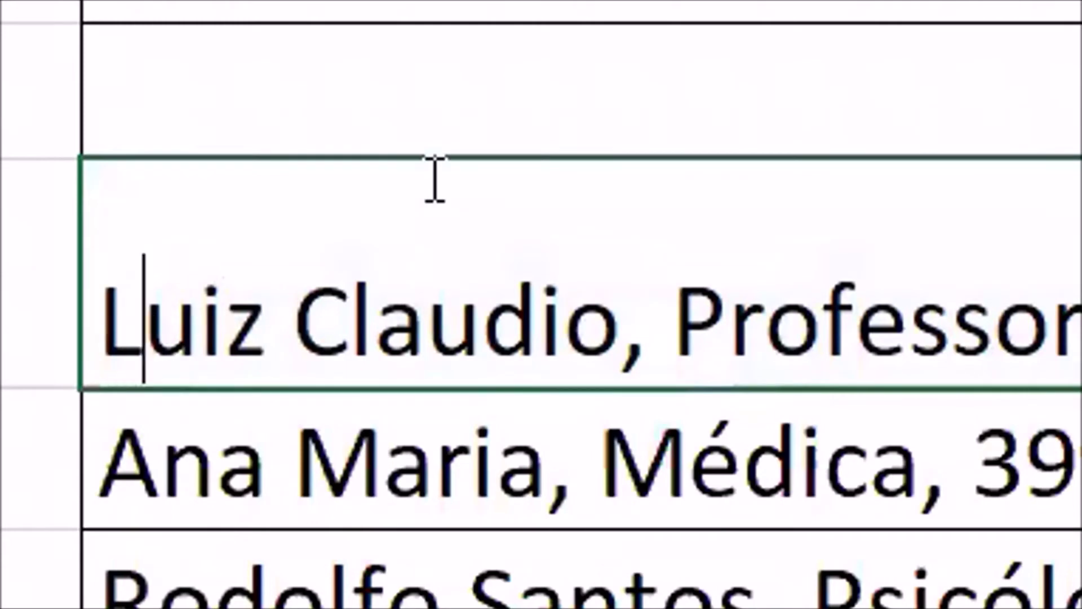
key("Right")
key("Right")
key("Right")
key("Right")
key("Right")
key("Right")
key("Right")
key("Right")
key("Right")
key("Right")
key("Right")
key("Right")
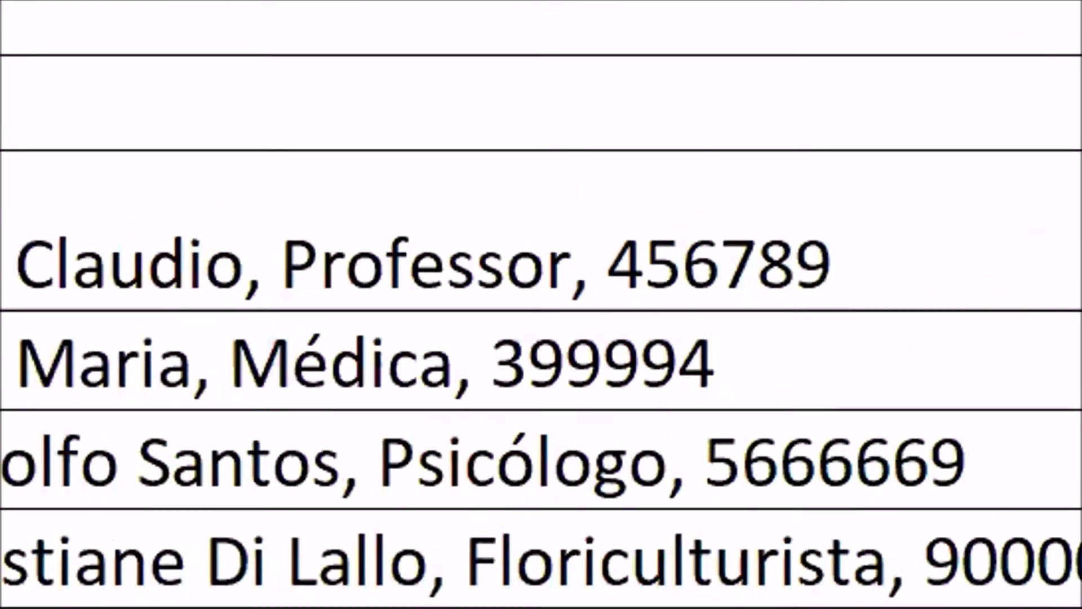
Enter the formula =PROCURAR(",";B3;C2+1) in D2 to locate the second comma of the record in B3
left_click(618, 259)
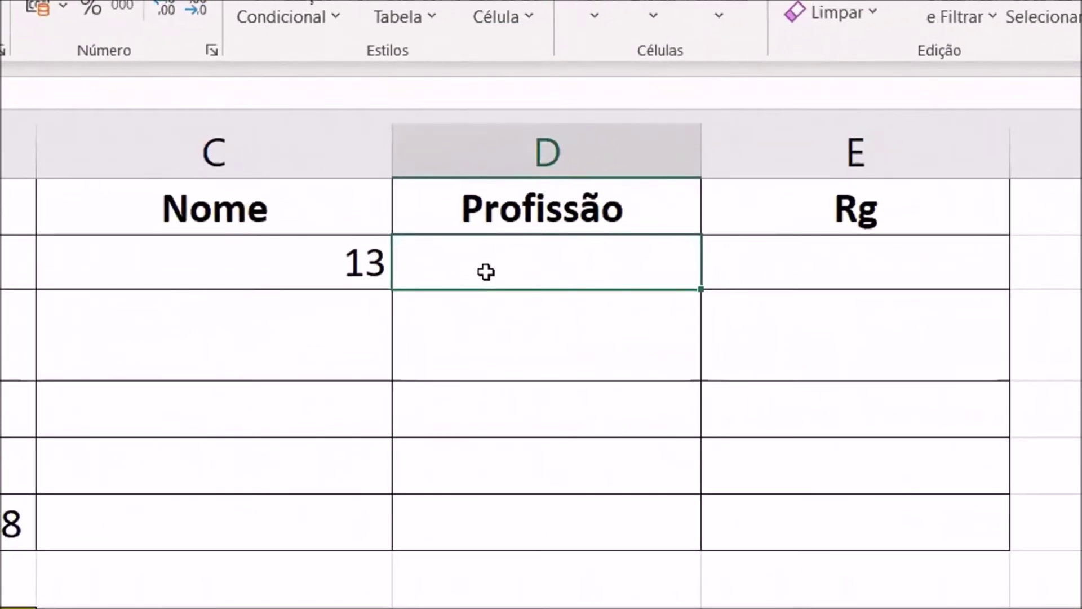
double_click(486, 272)
type("=")
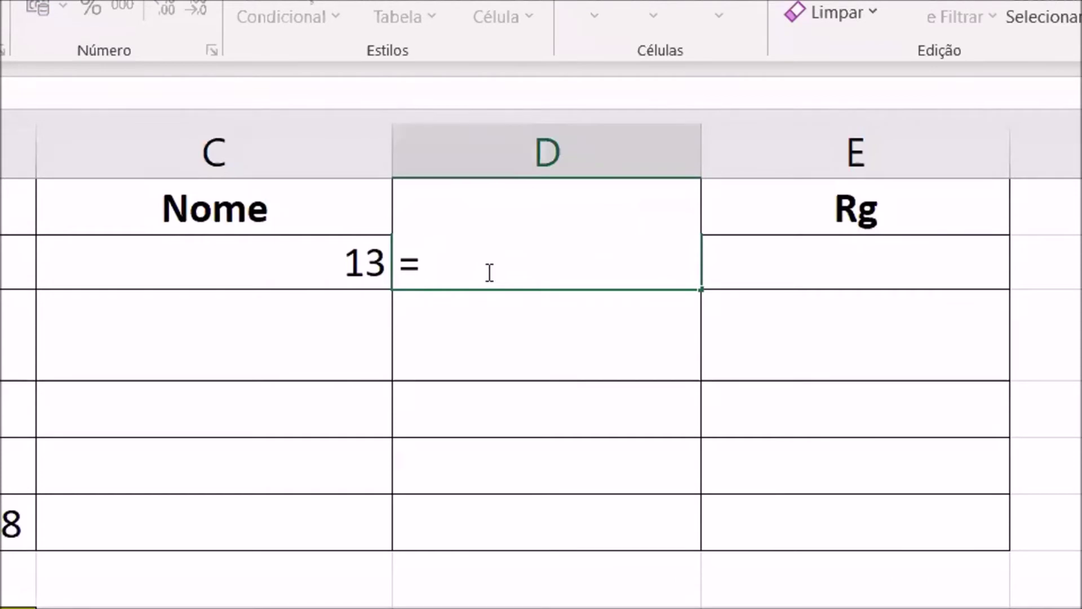
type("po")
key("BackSpace")
type("rocu")
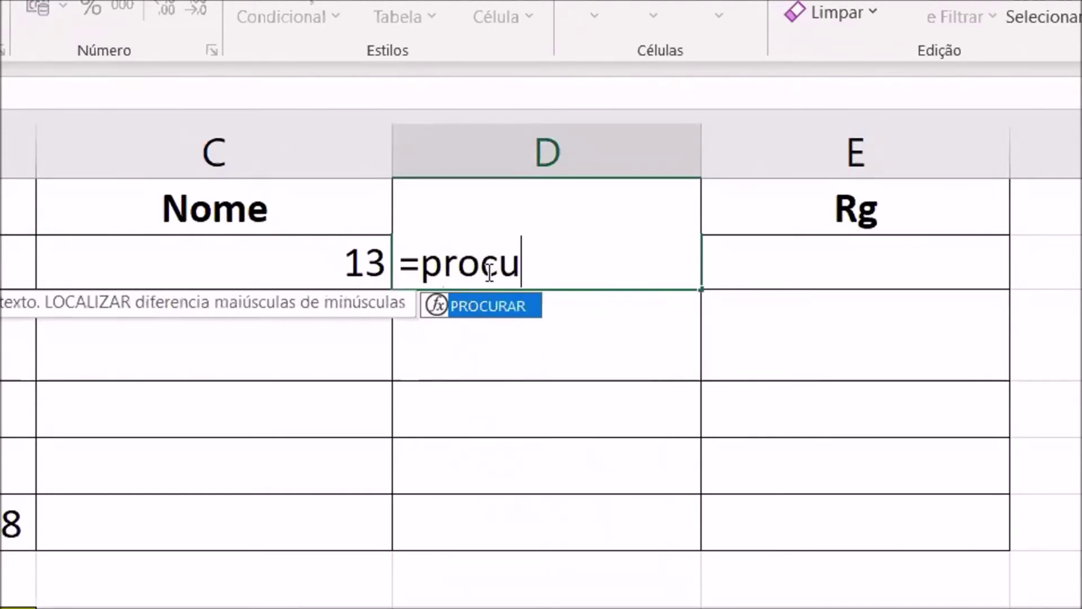
key("Tab")
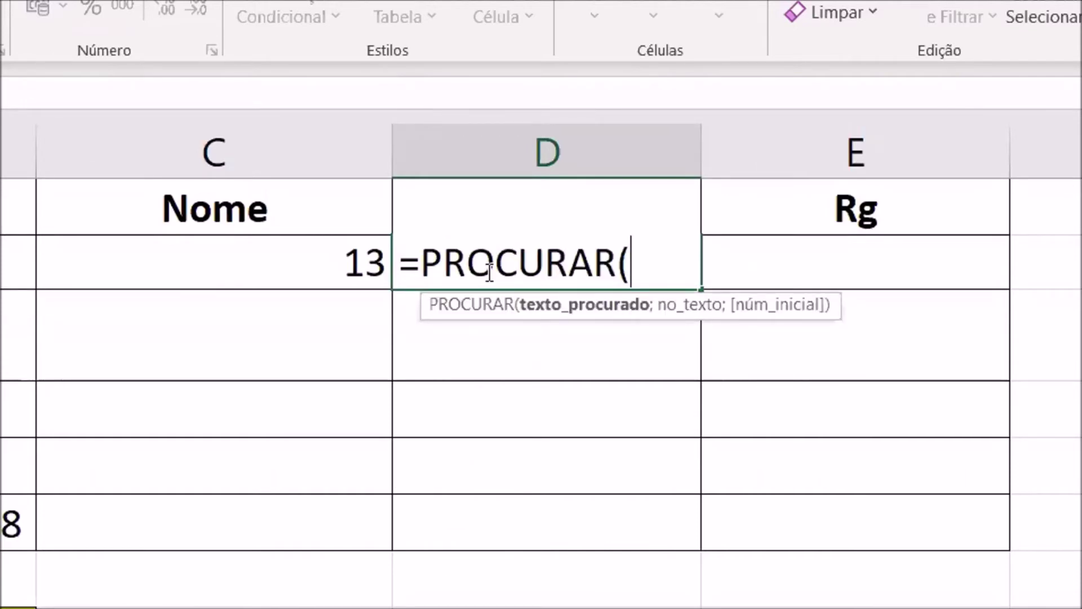
type("\",\"")
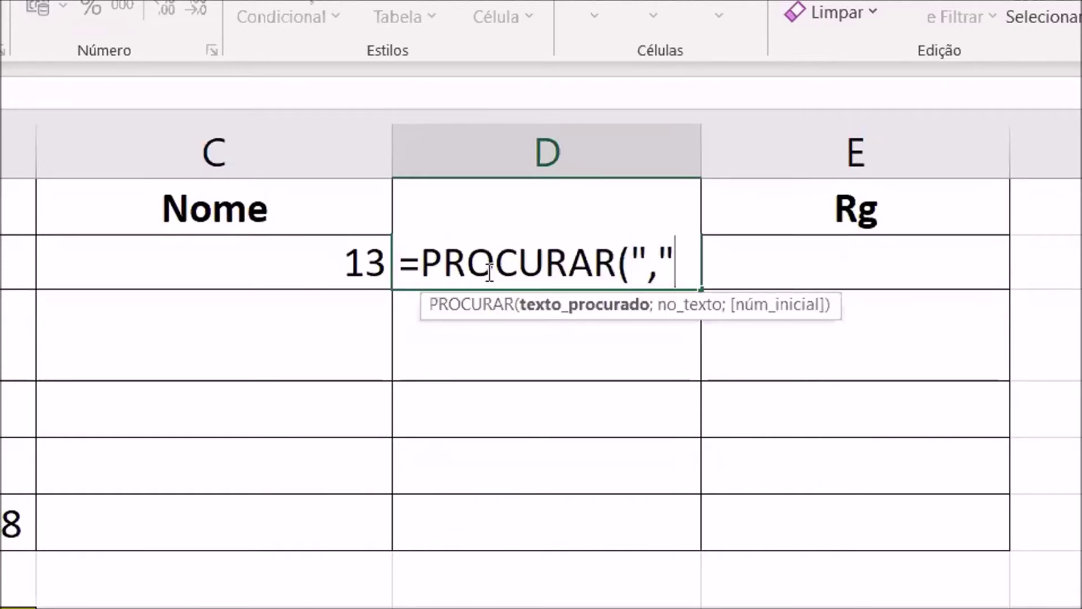
type(";")
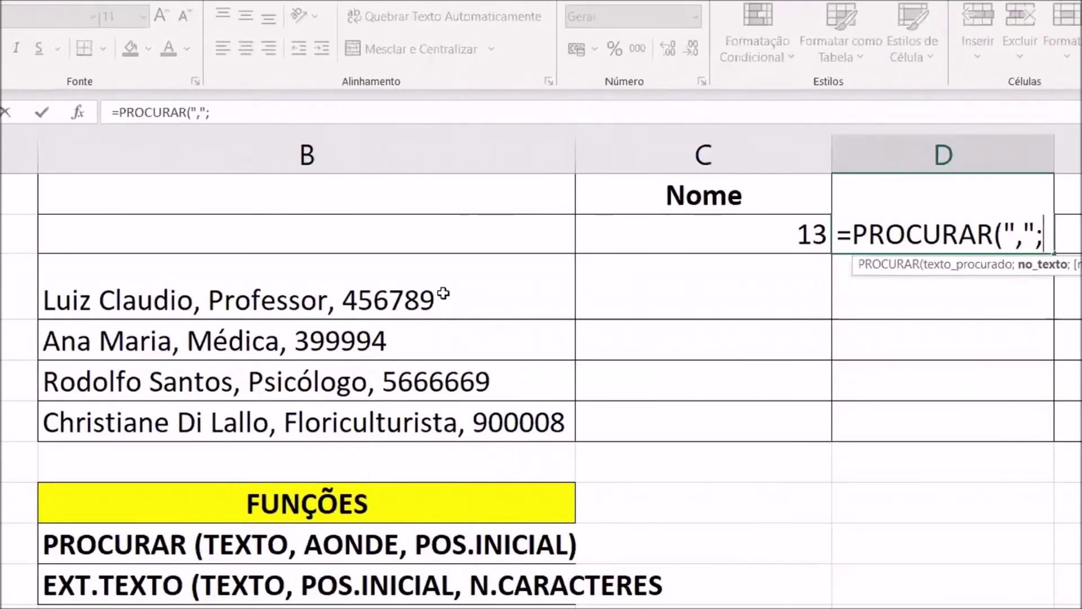
left_click(444, 293)
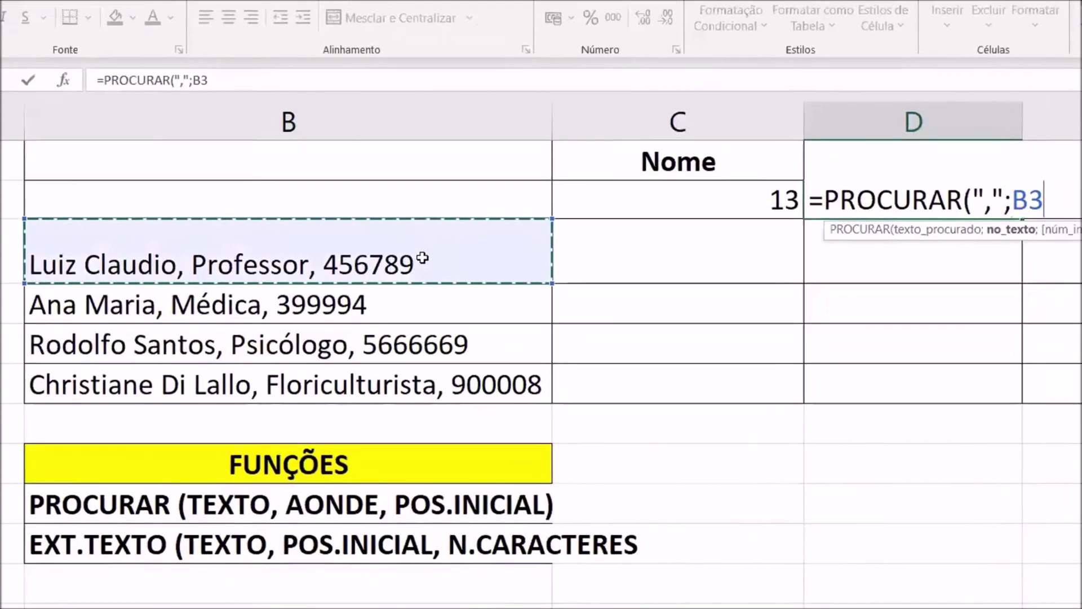
type(";")
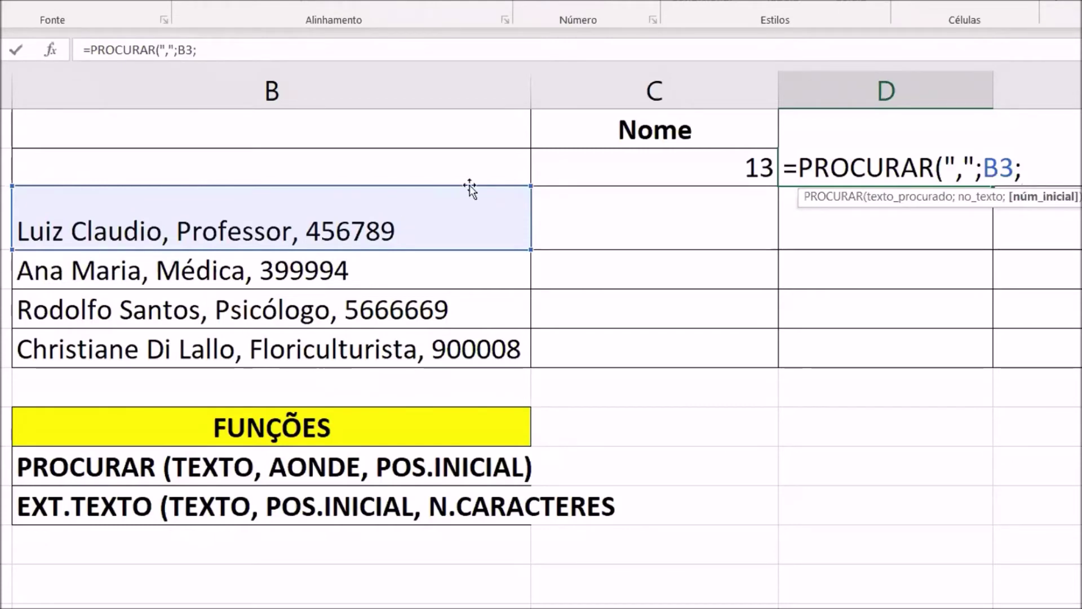
left_click(653, 167)
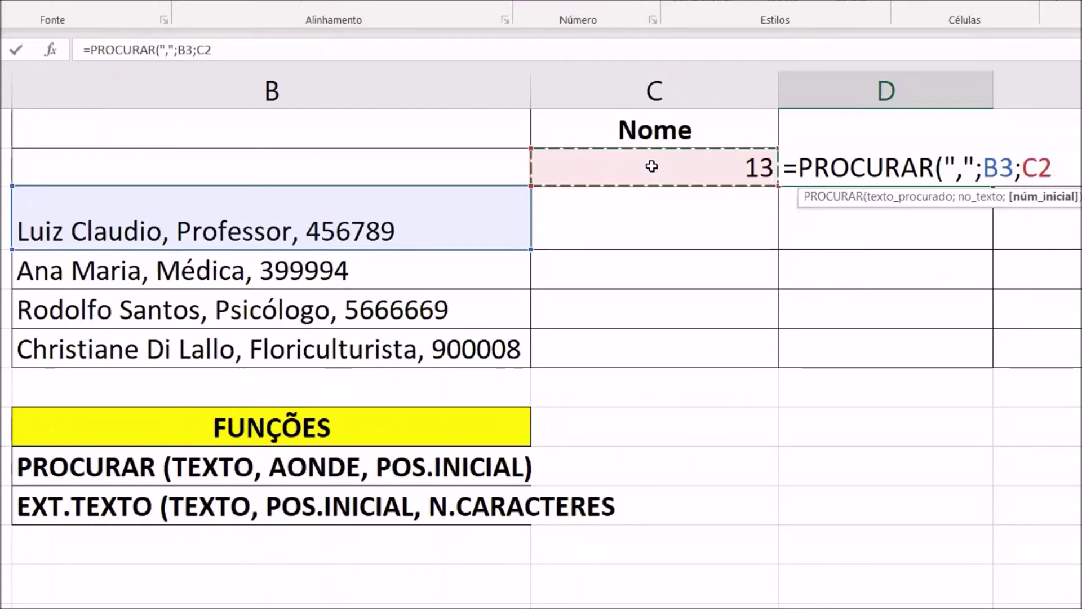
type("+1")
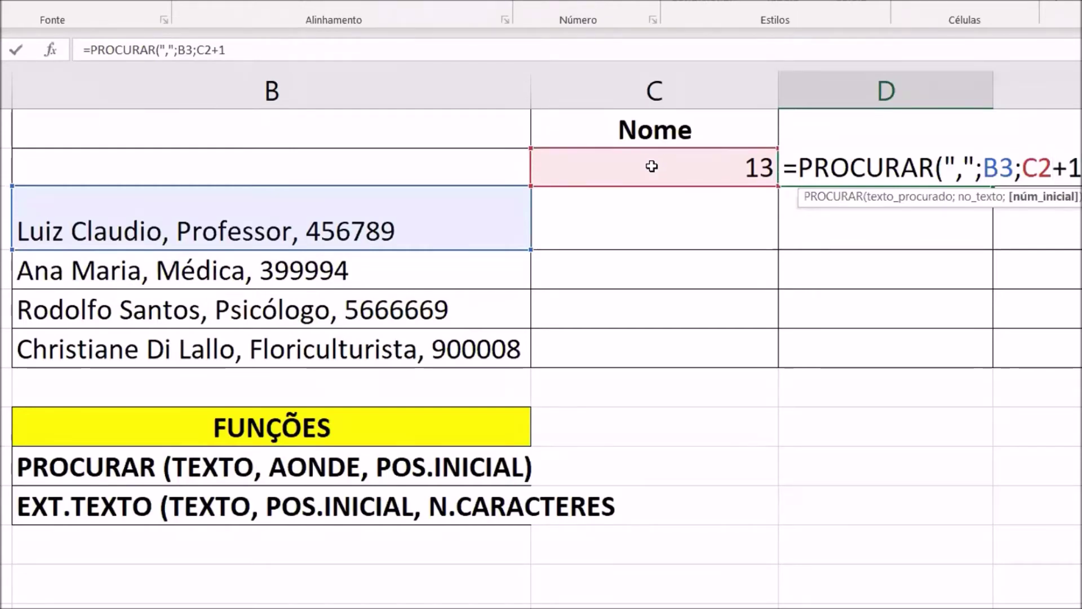
type(")")
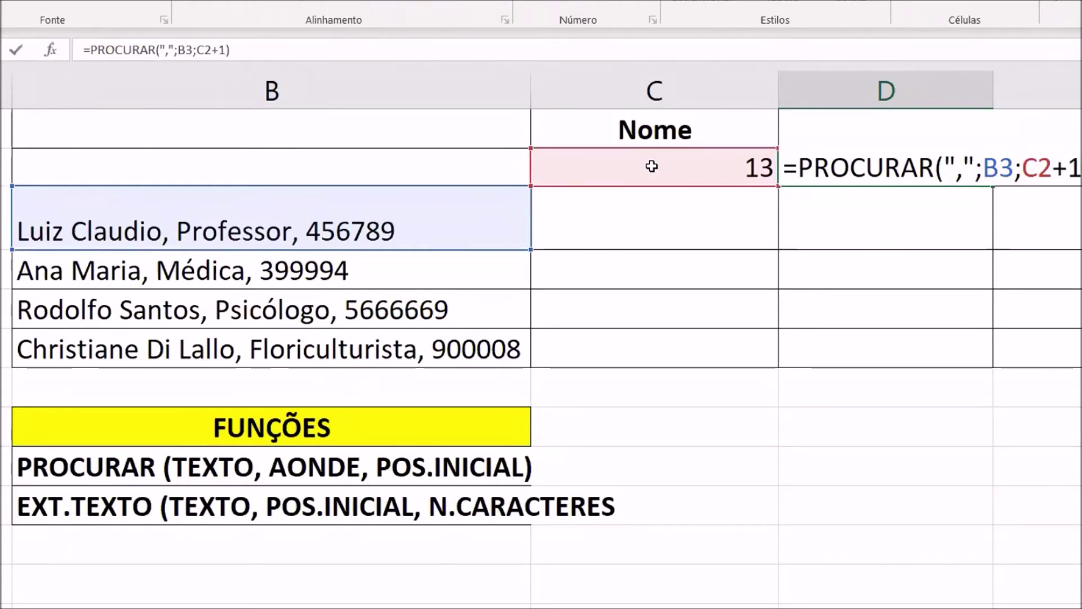
key("ctrl+Return")
key("Down")
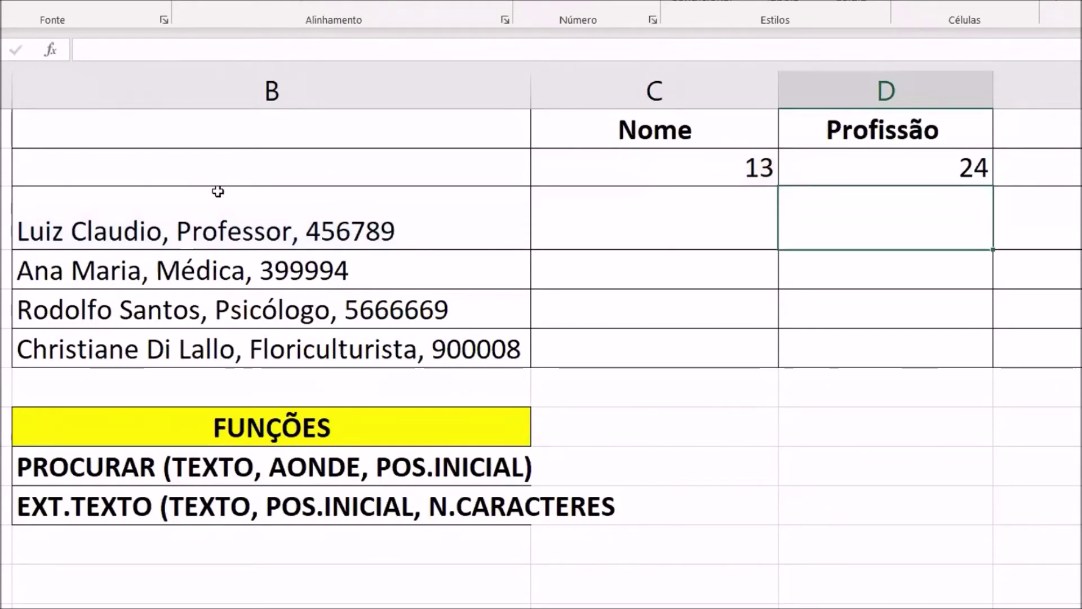
Check the result in D2 by counting the characters of the B3 record one by one towards the second comma
double_click(145, 225)
left_click(32, 236)
key("Right")
key("Right")
key("Right")
key("Right")
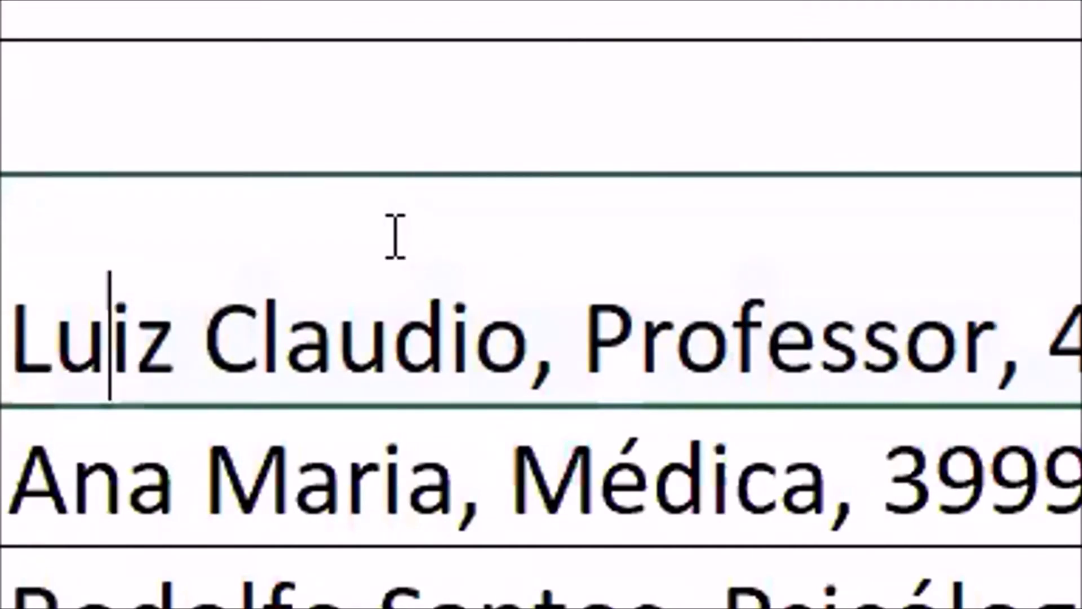
key("Right")
key("Right")
key("Right")
key("Right")
key("Right")
key("Right")
key("Right")
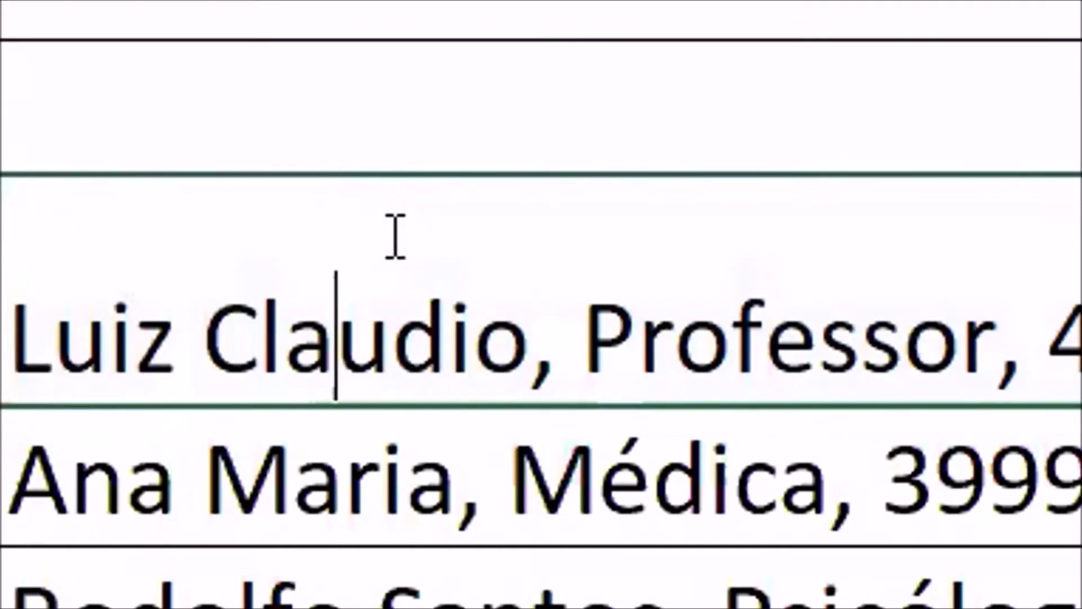
key("Right")
key("Right")
key("Right")
key("Right")
key("Right")
key("Right")
key("Right")
key("Right")
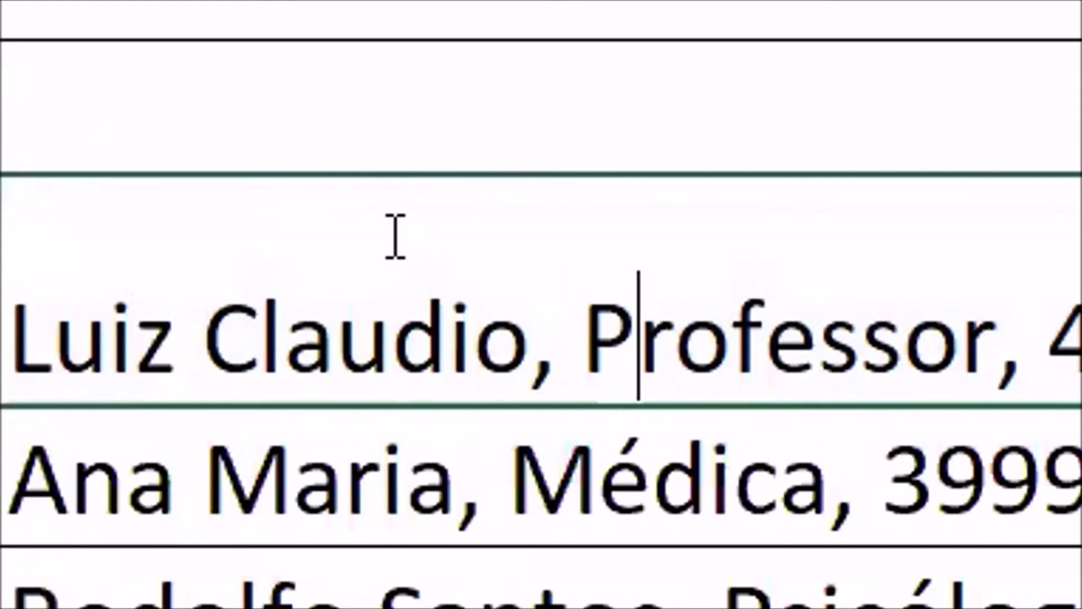
key("Right")
key("Right")
key("Right")
key("Right")
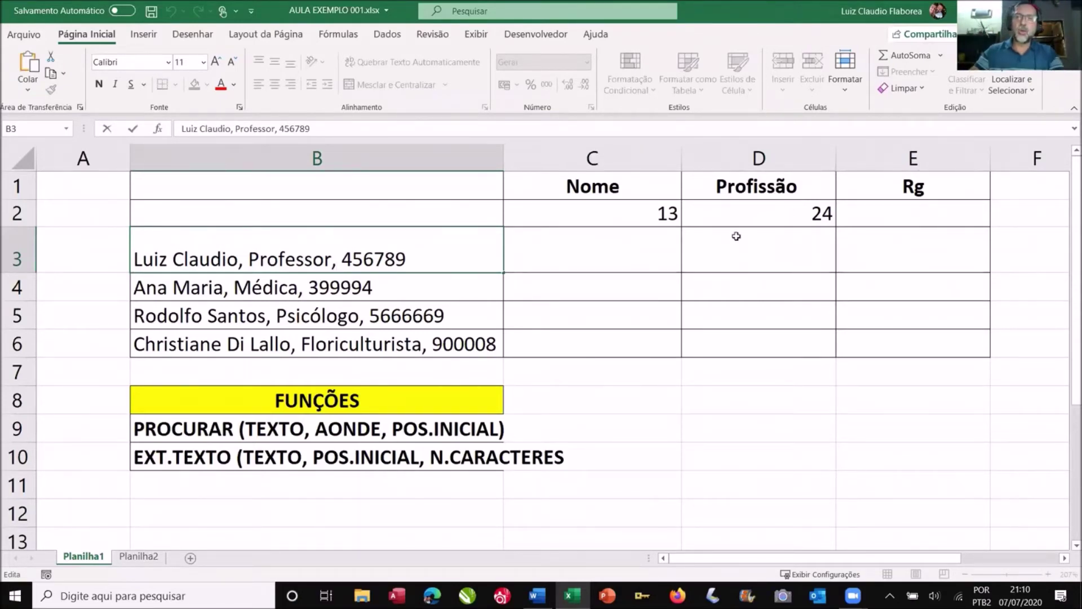
Enter the formula =EXT.TEXTO(B3;1;C2-1) in C3 to extract the name from the record in B3
left_click(650, 256)
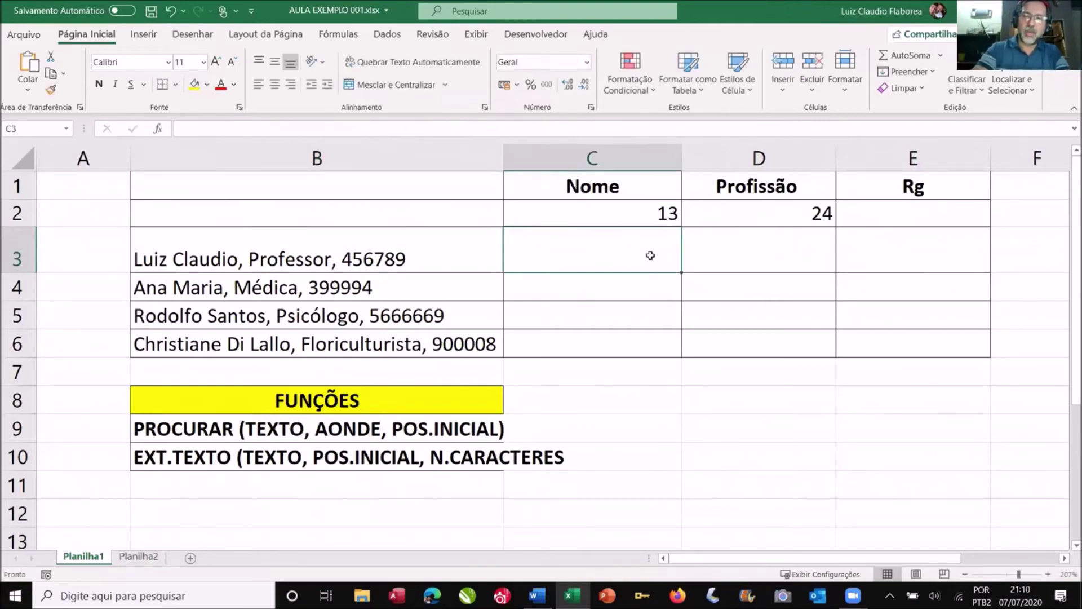
type("=ext")
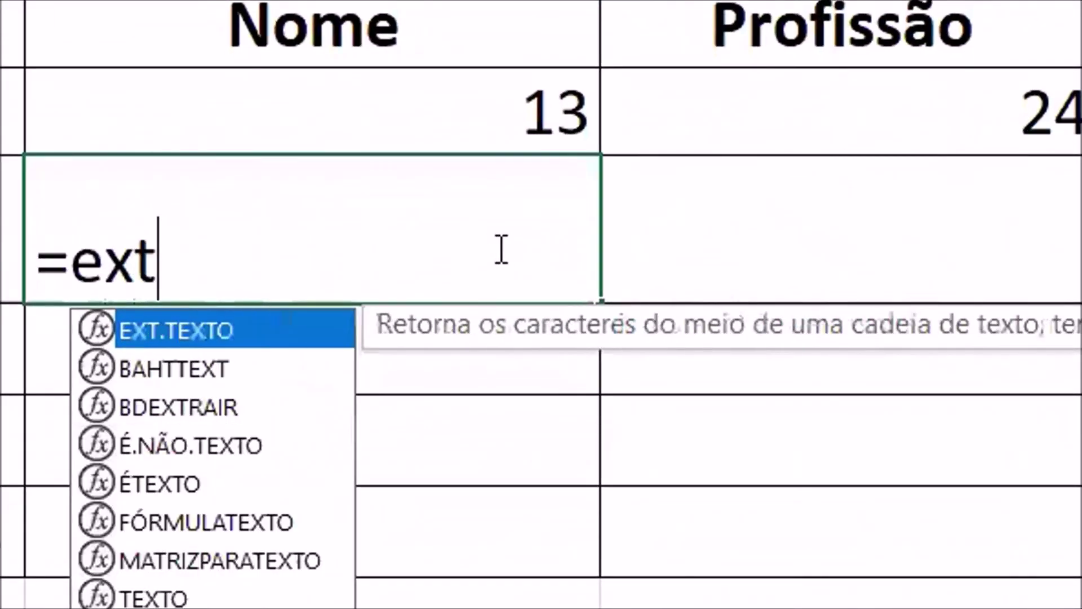
key("Tab")
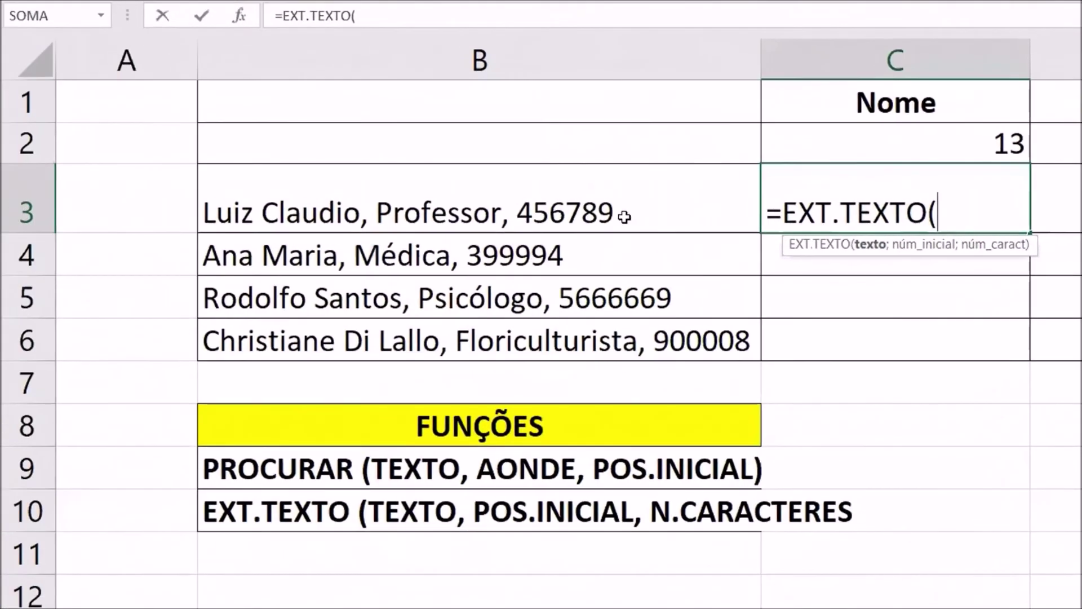
left_click(624, 217)
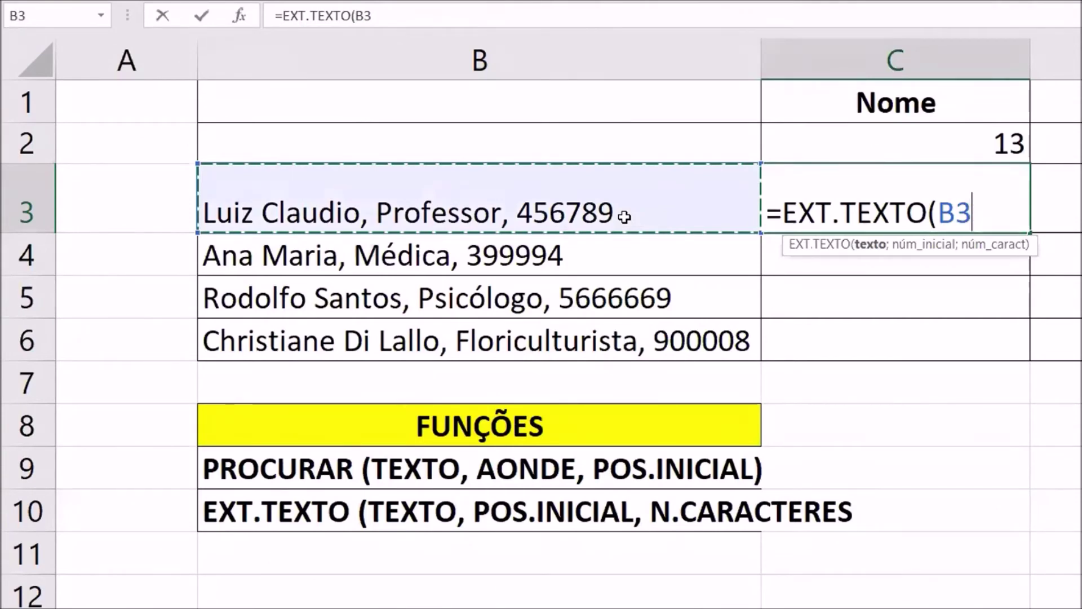
type(";")
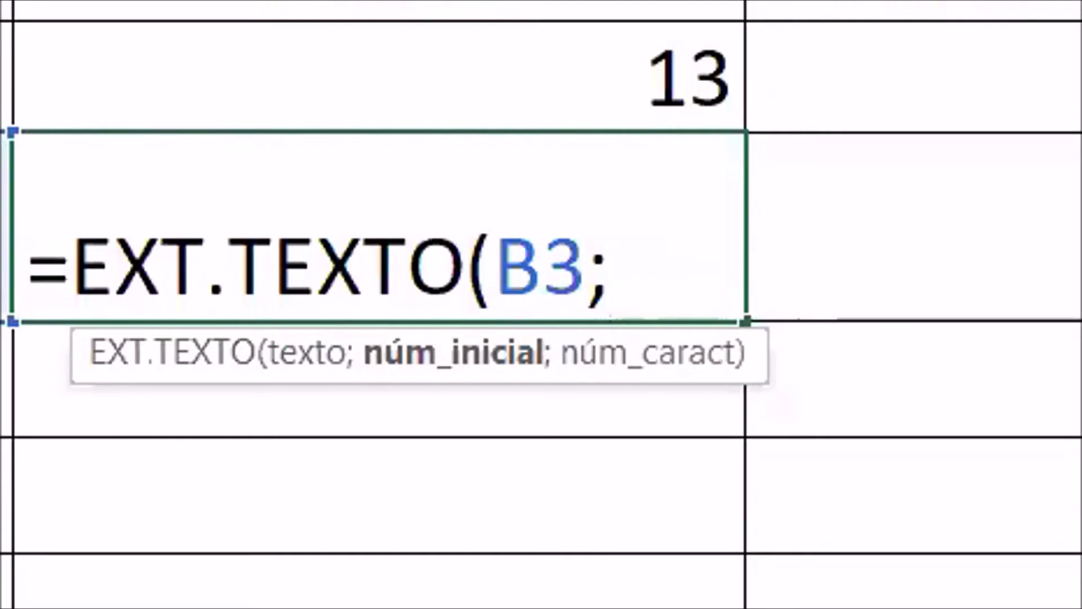
type("1")
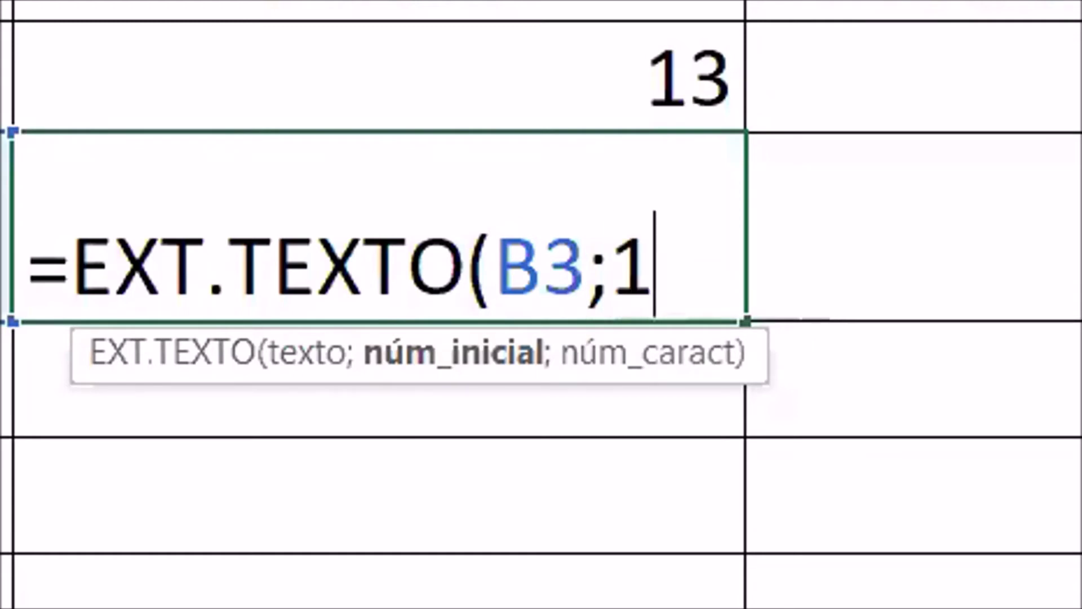
type(";")
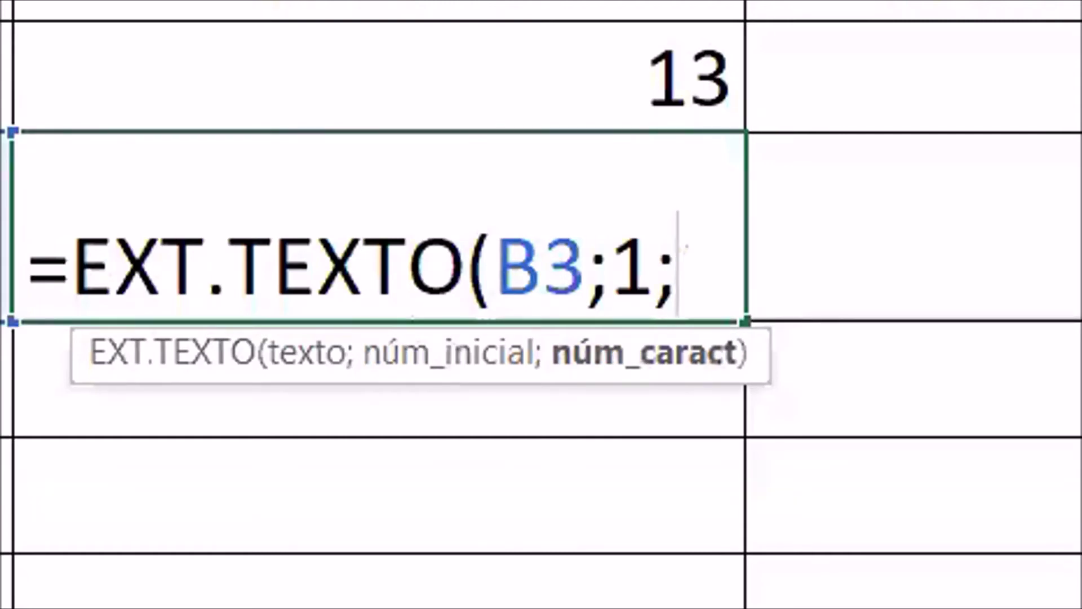
left_click(287, 55)
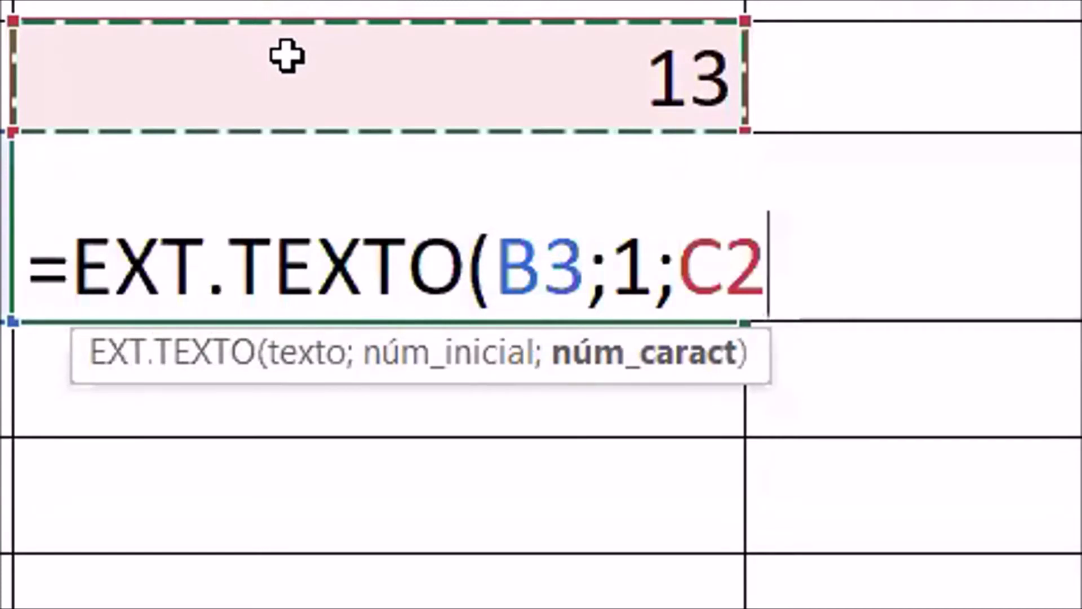
type("-1)")
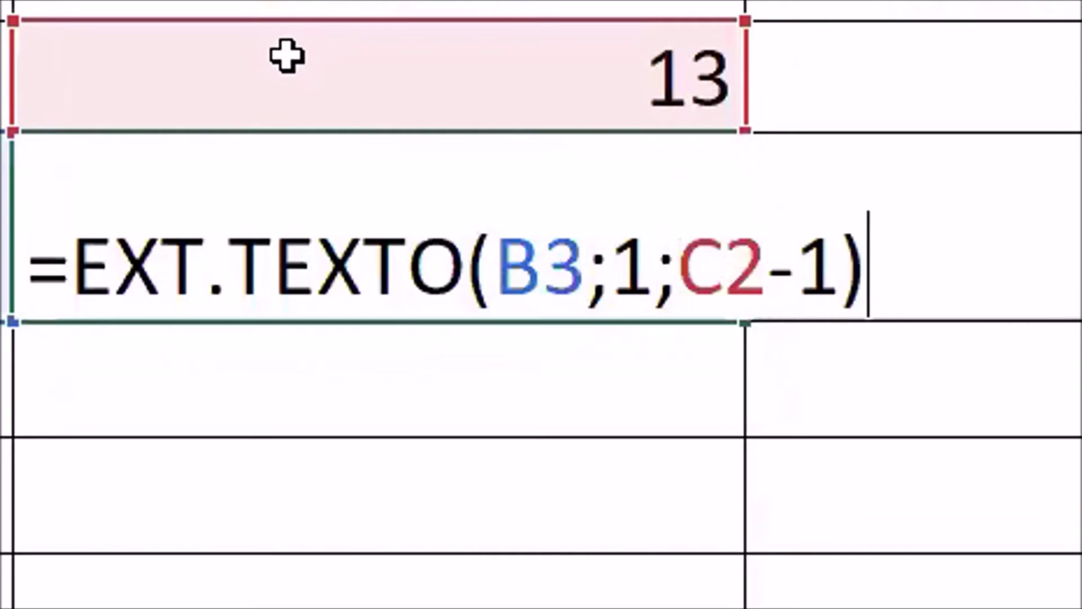
key("Return")
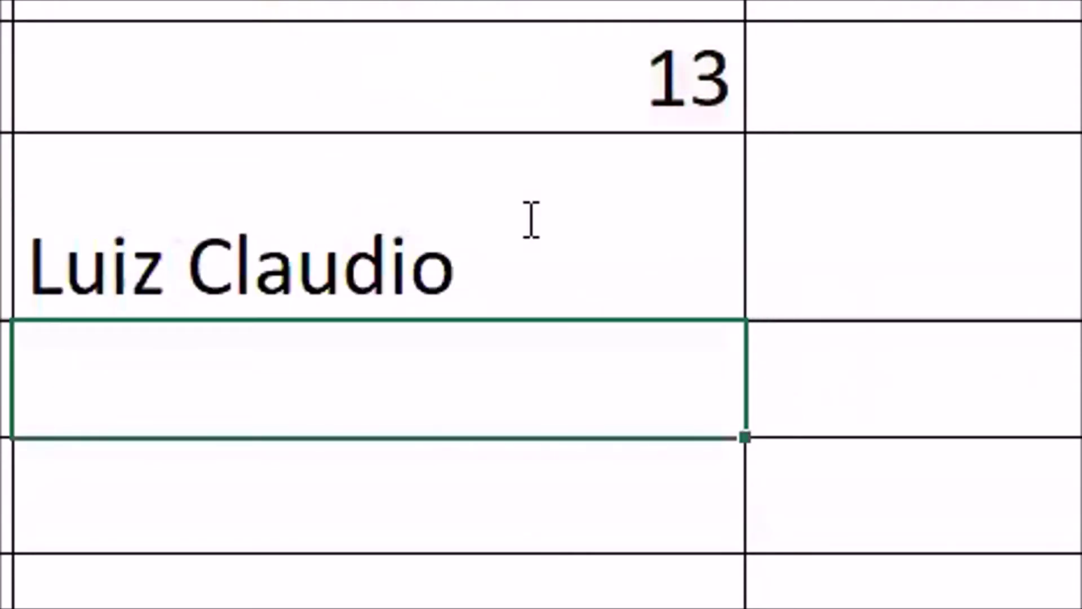
Remove the -1 from the character count in the C3 formula, making it =EXT.TEXTO(B3;1;C2)
double_click(333, 246)
left_click(838, 265)
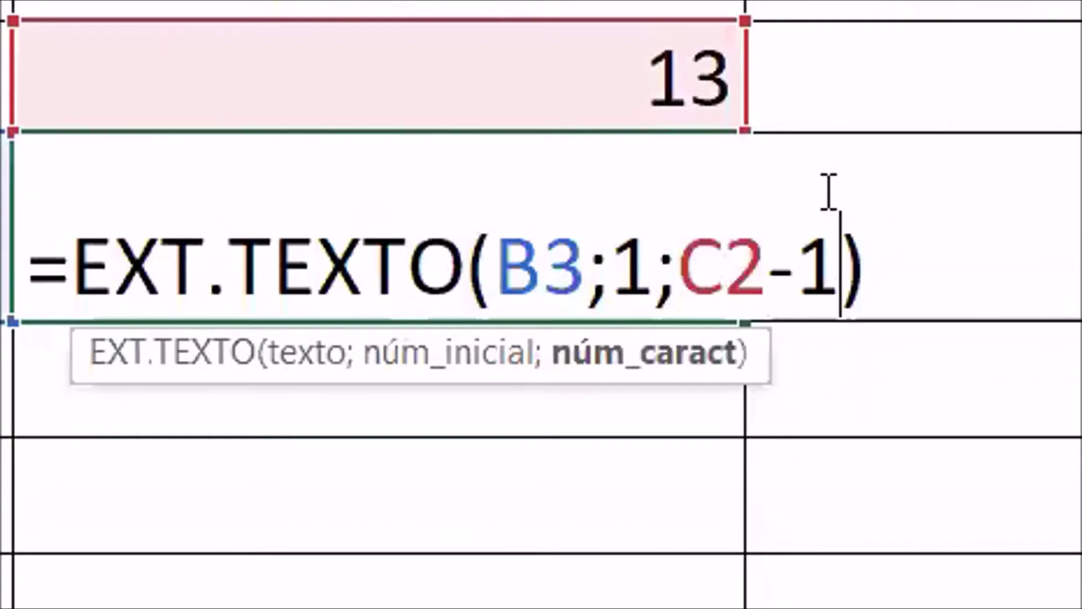
key("BackSpace")
key("BackSpace")
key("Return")
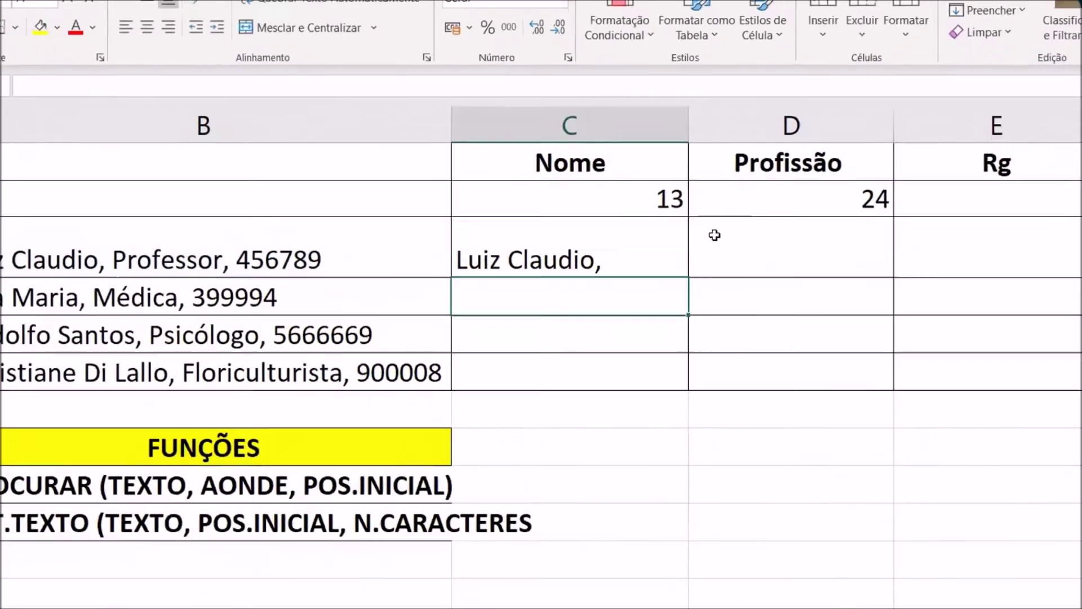
Put the -1 back after C2 in the C3 formula so the extracted name excludes the comma
scroll(826, 190, "up", 10)
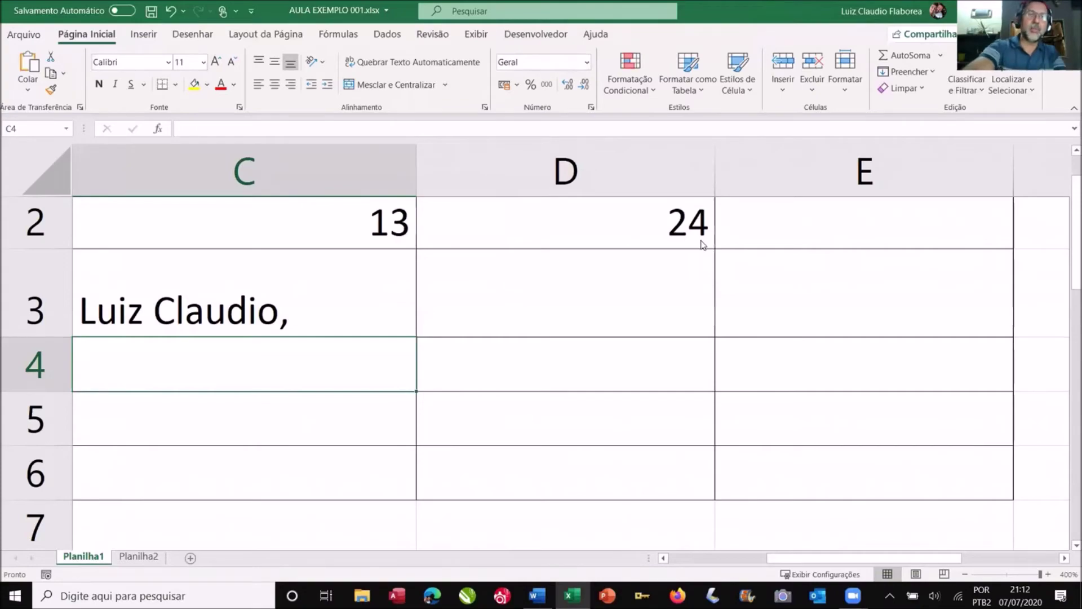
scroll(701, 244, "down", 10)
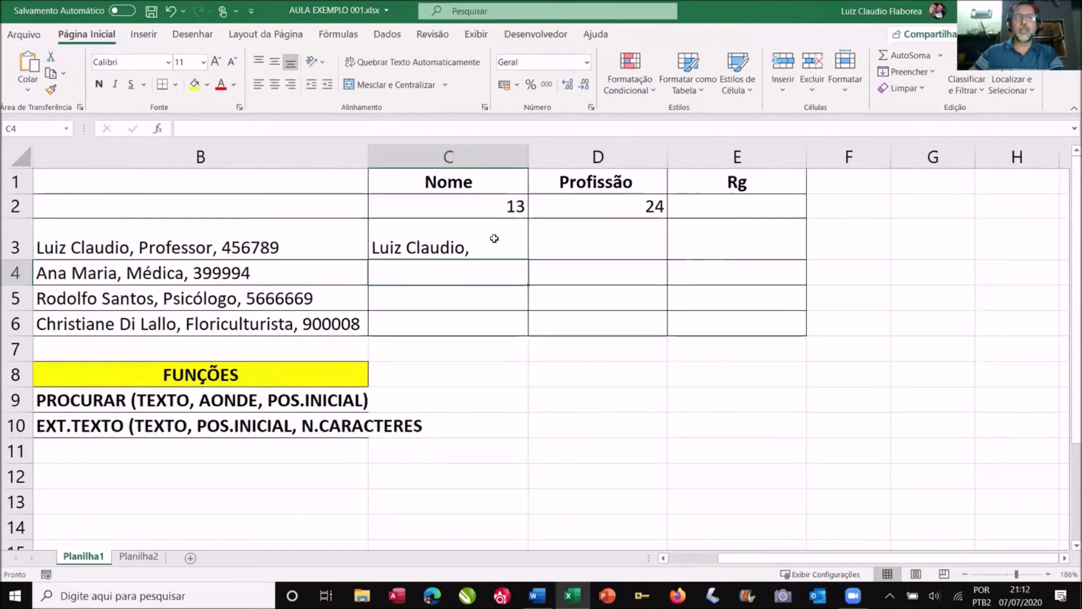
left_click(493, 237)
double_click(656, 332)
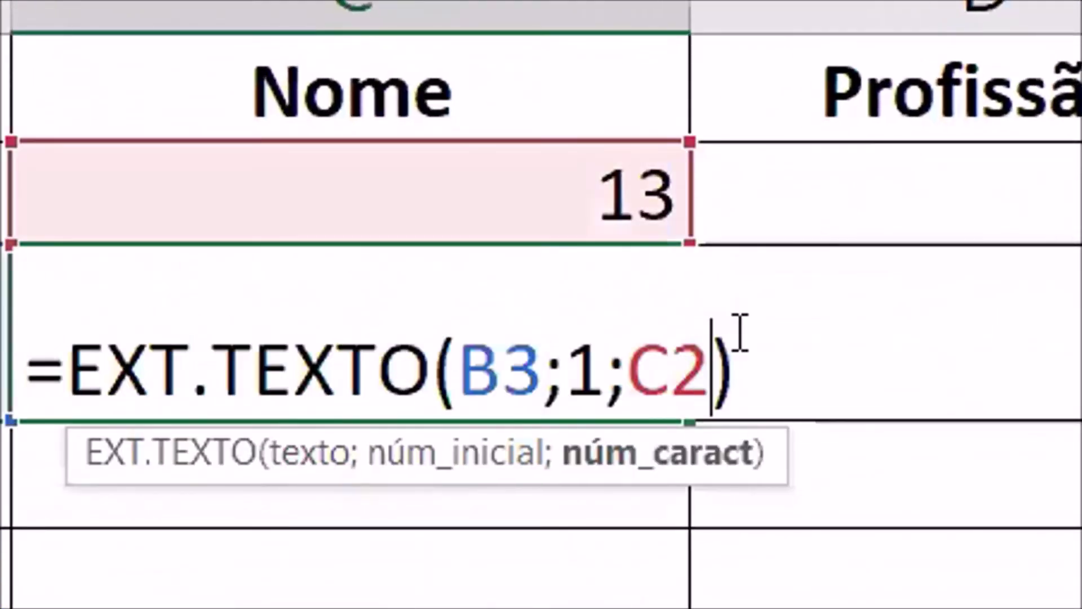
type("-1")
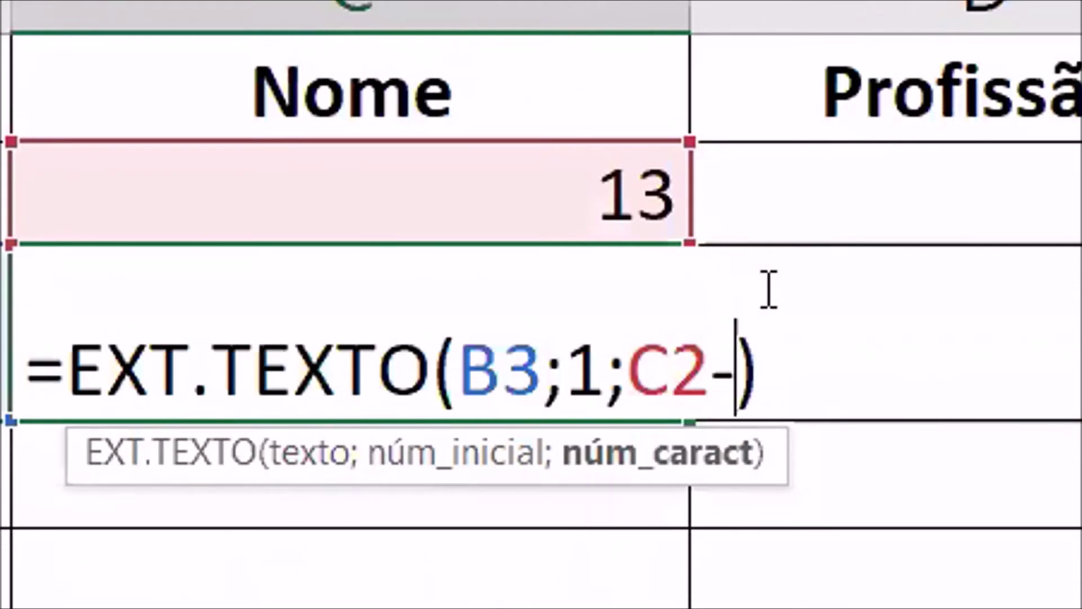
key("Return")
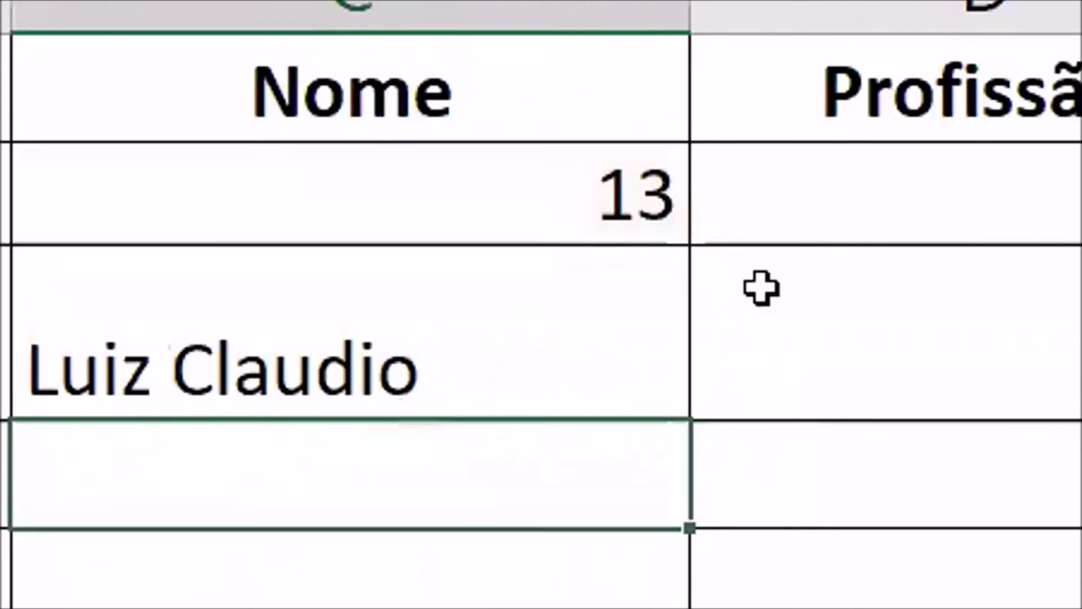
Begin an EXT.TEXTO formula in D3 with B3 as the text and C2+2 as the initial position
left_click(925, 297)
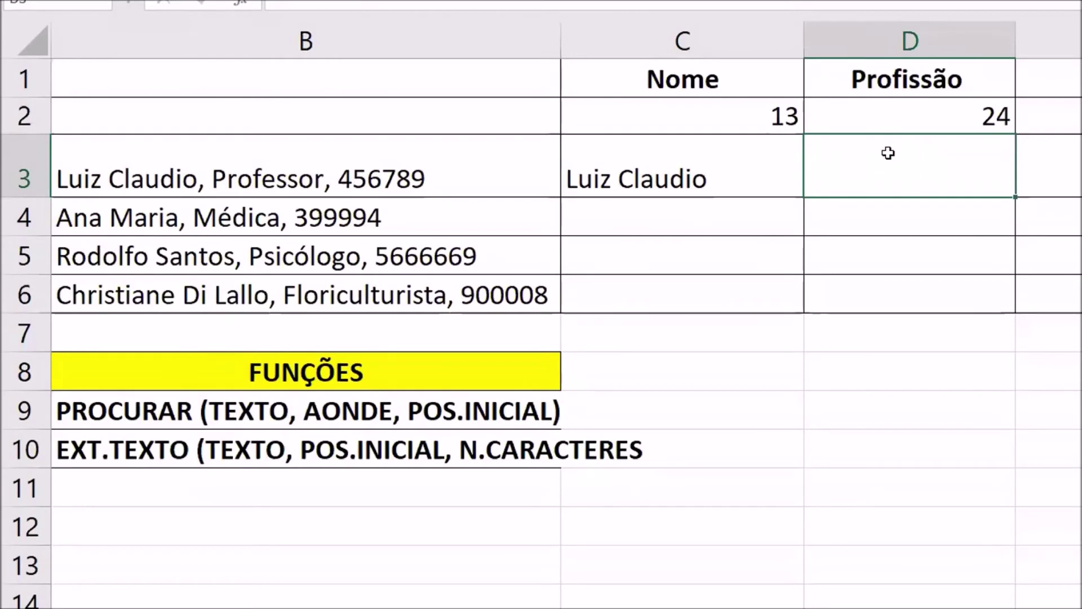
scroll(888, 154, "up", 3)
scroll(887, 154, "left", 3)
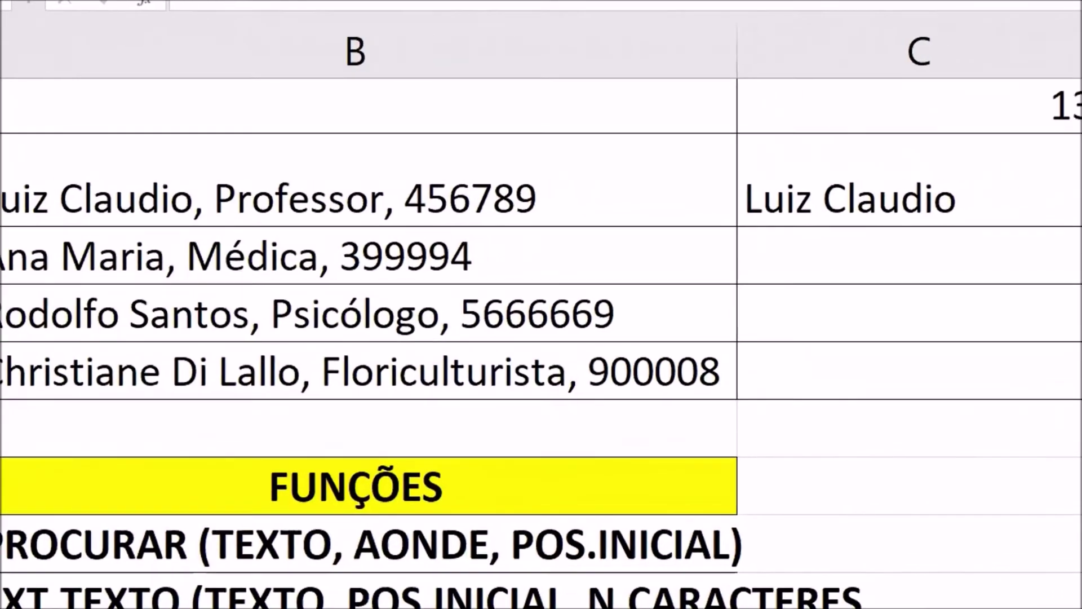
type("ext")
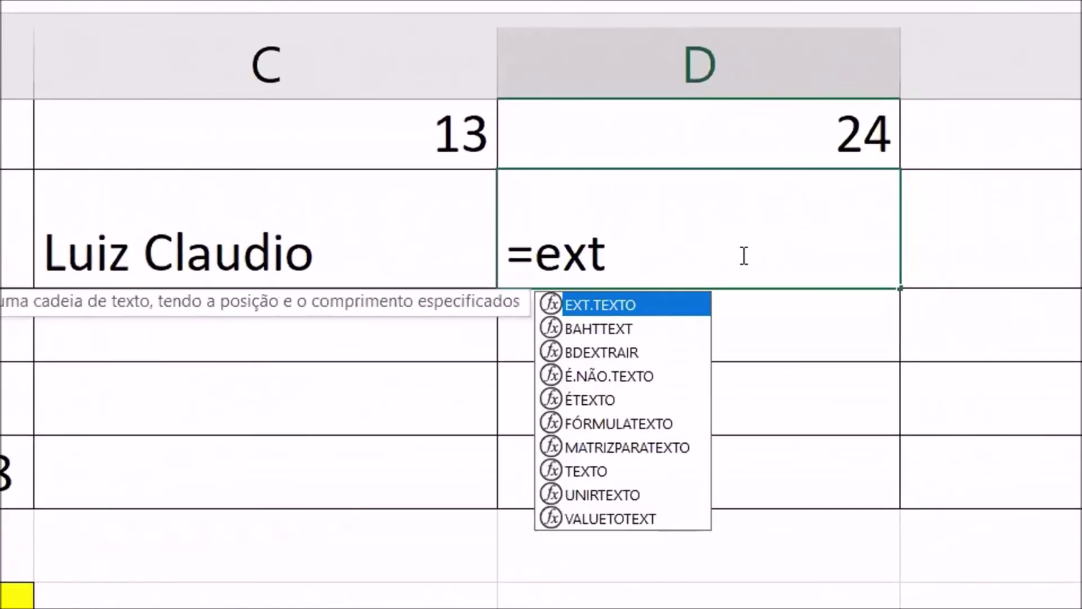
key("Tab")
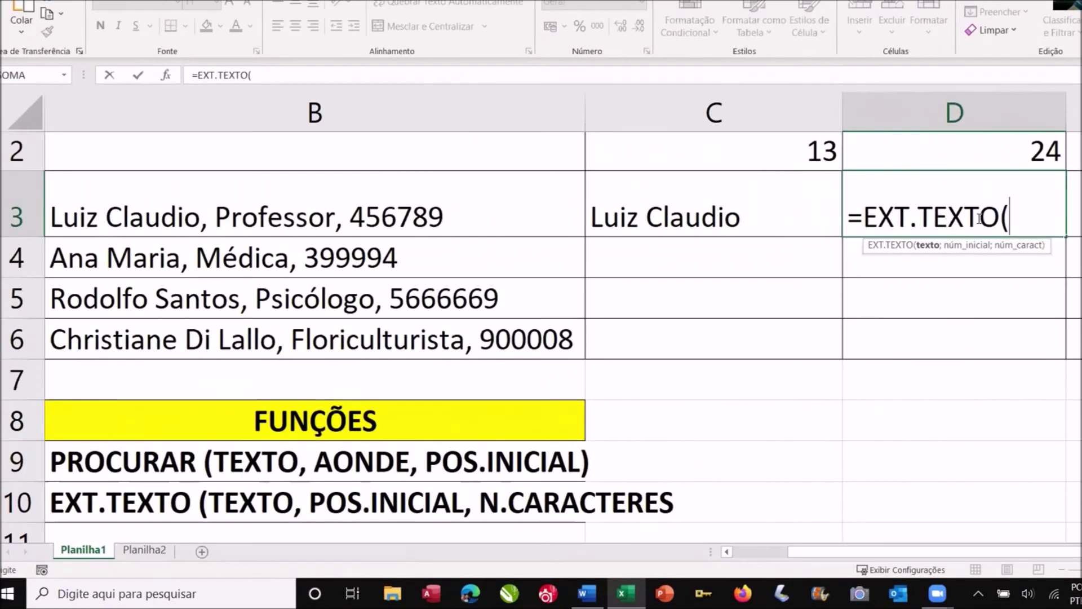
left_click(484, 213)
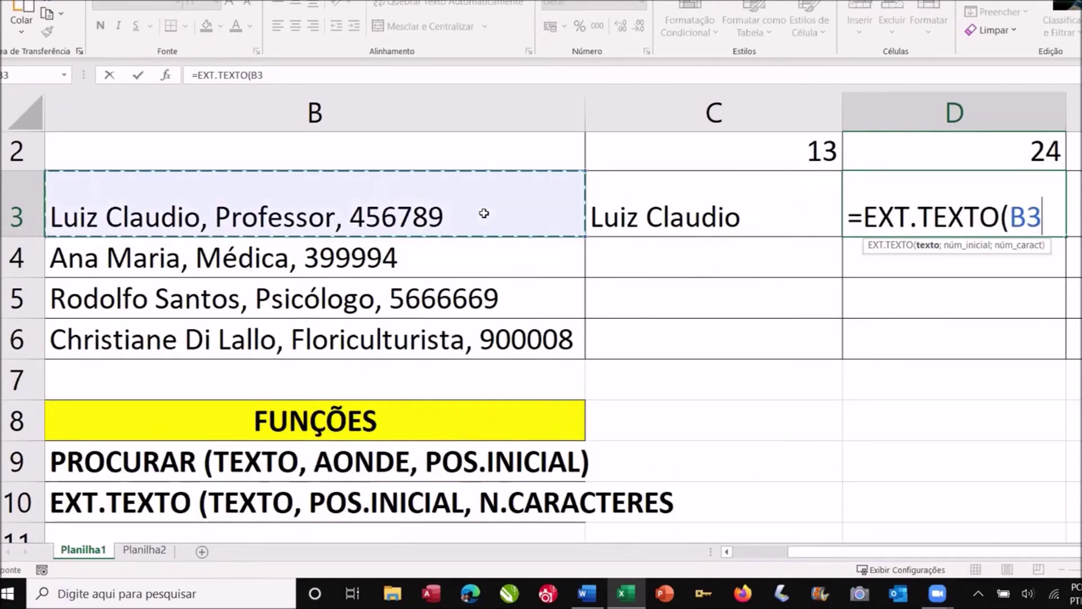
type(";")
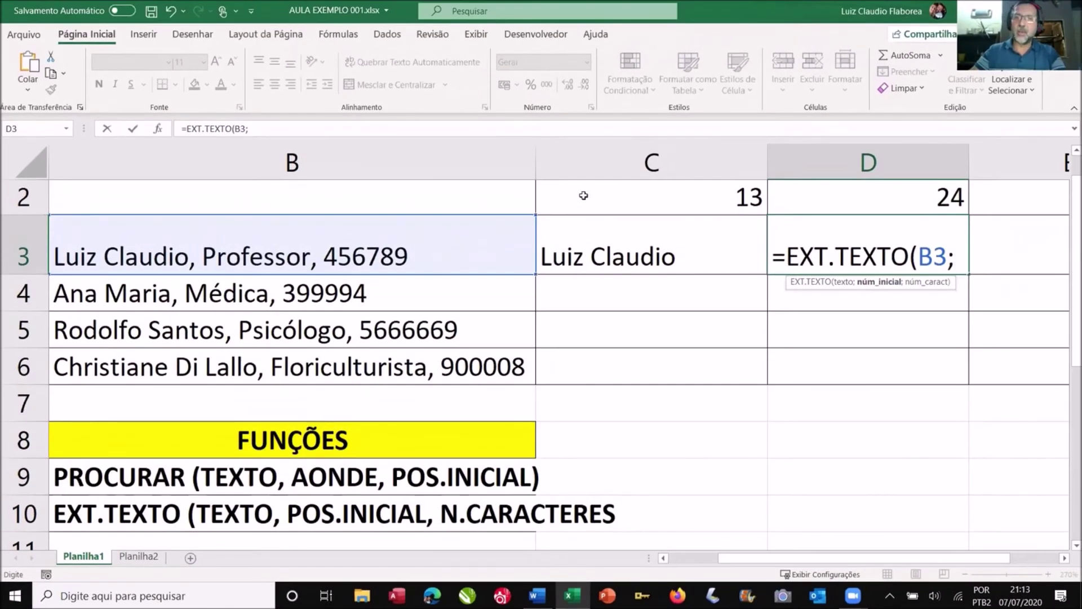
left_click(584, 196)
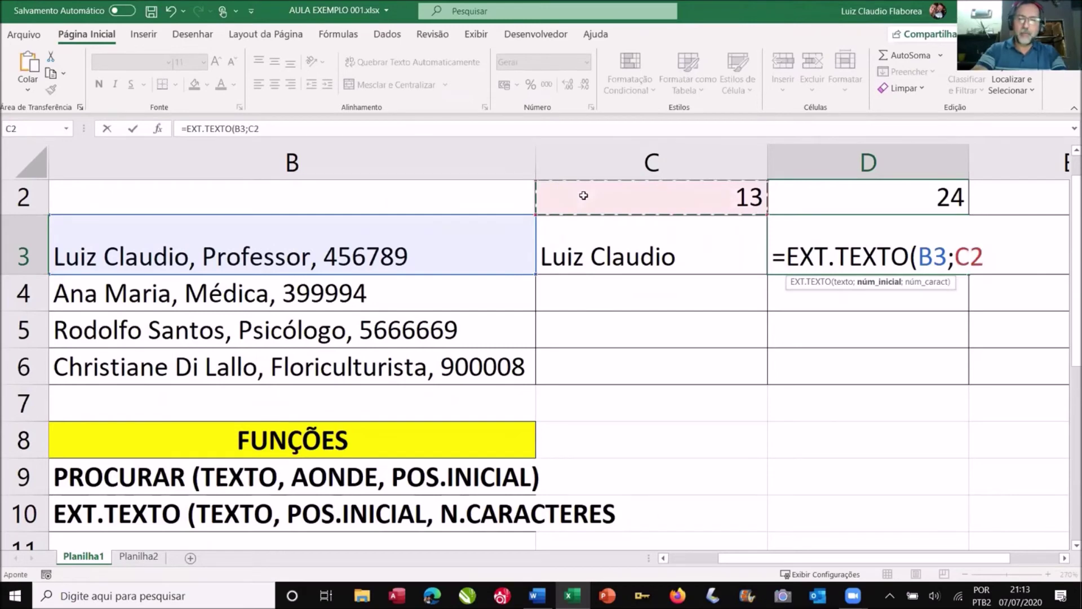
type("+2")
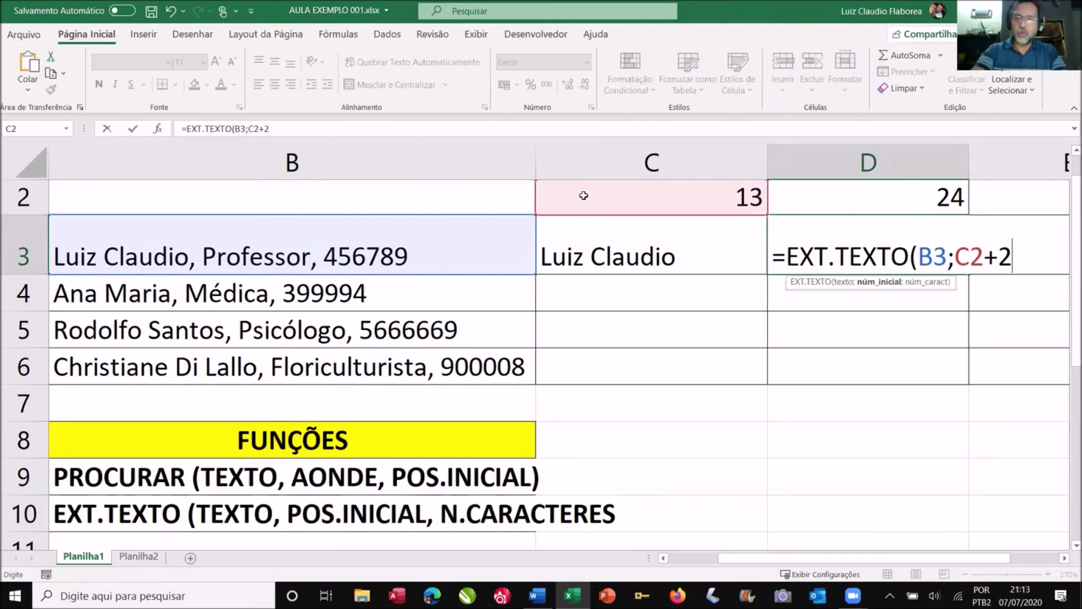
Complete the D3 formula with D2-C2 as the number of characters, making it =EXT.TEXTO(B3;C2+2;D2-C2)
type(";")
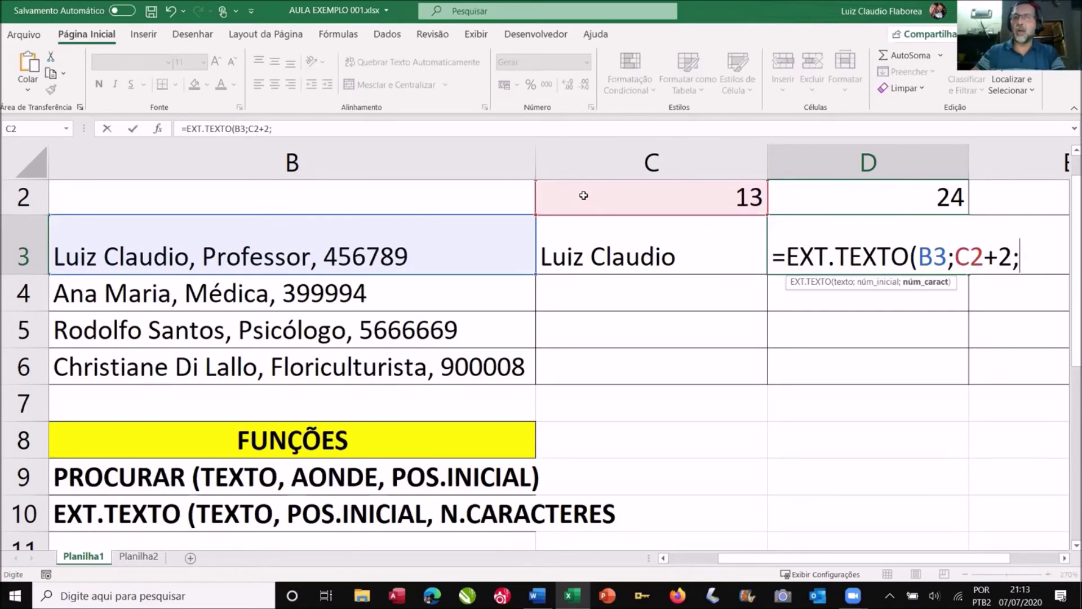
left_click(815, 196)
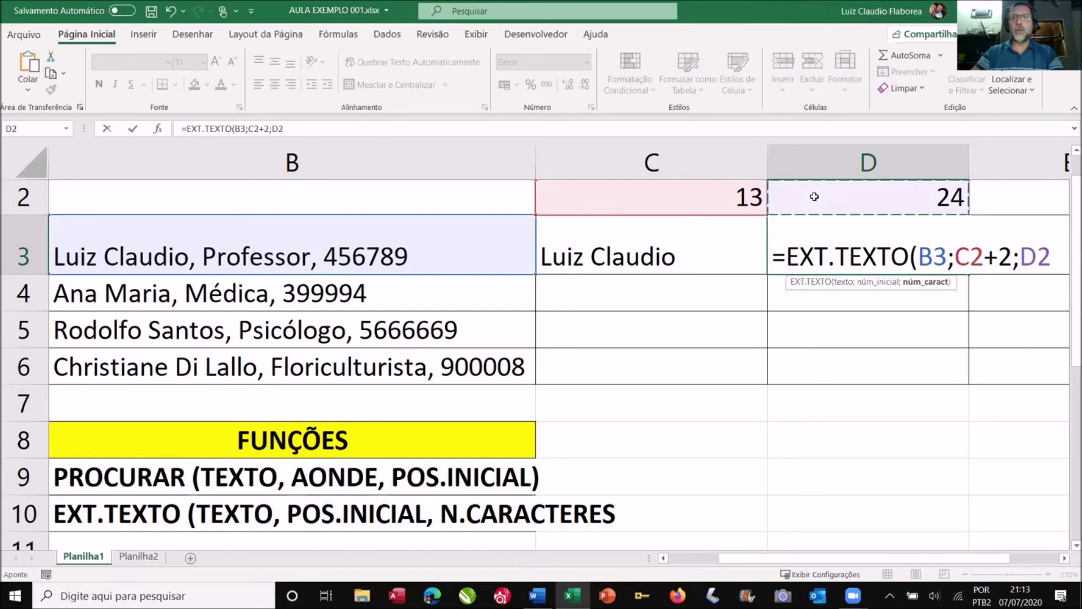
type("-")
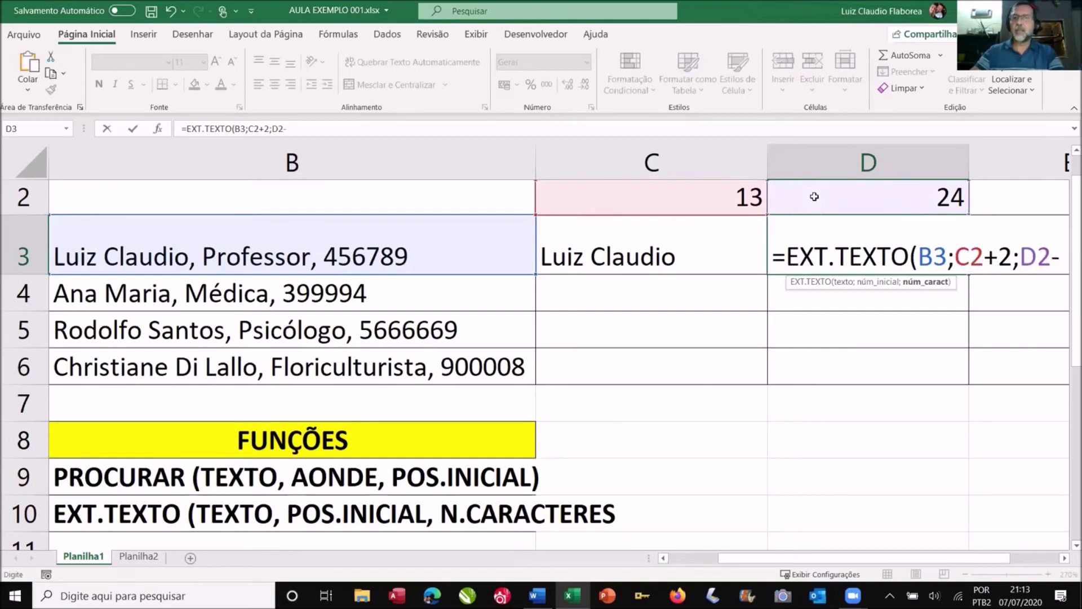
left_click(722, 196)
type(")")
key("Return")
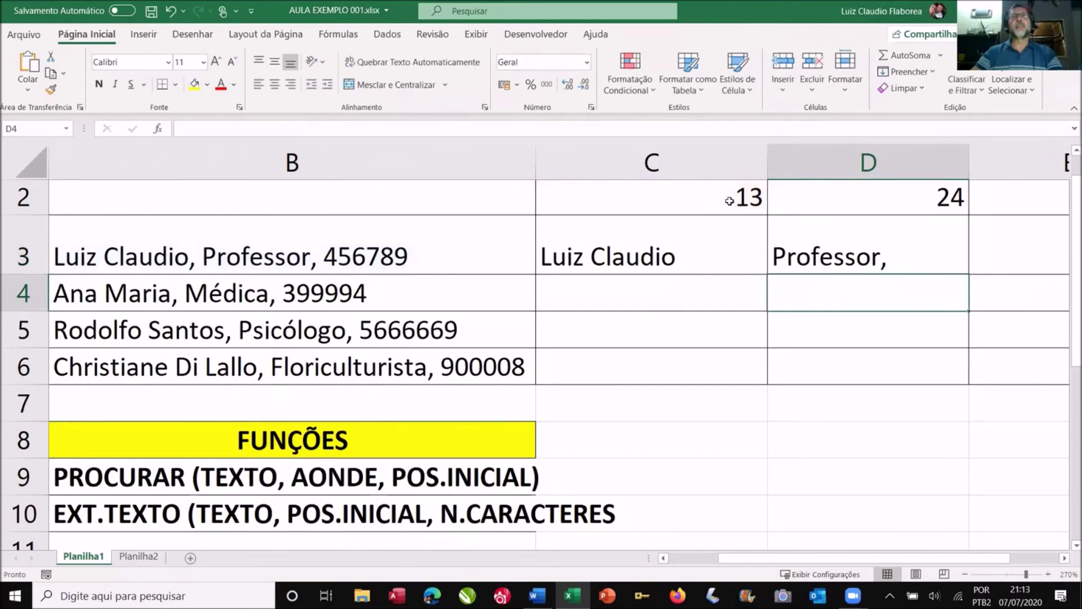
Subtract 1 from the character count in the D3 formula, making it =EXT.TEXTO(B3;C2+2;D2-C2-1)
left_click(827, 249)
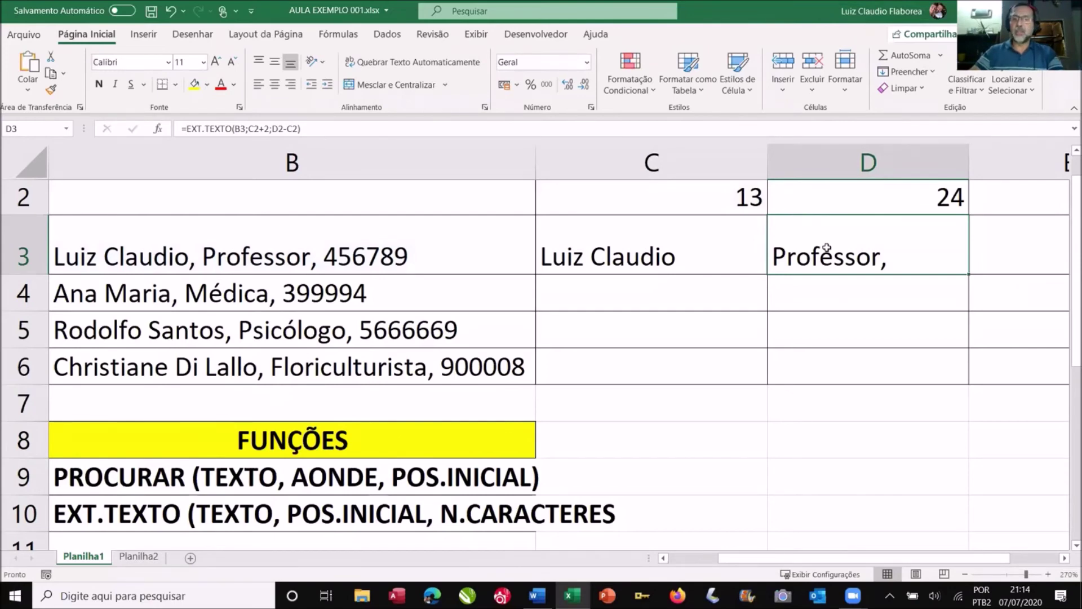
double_click(829, 248)
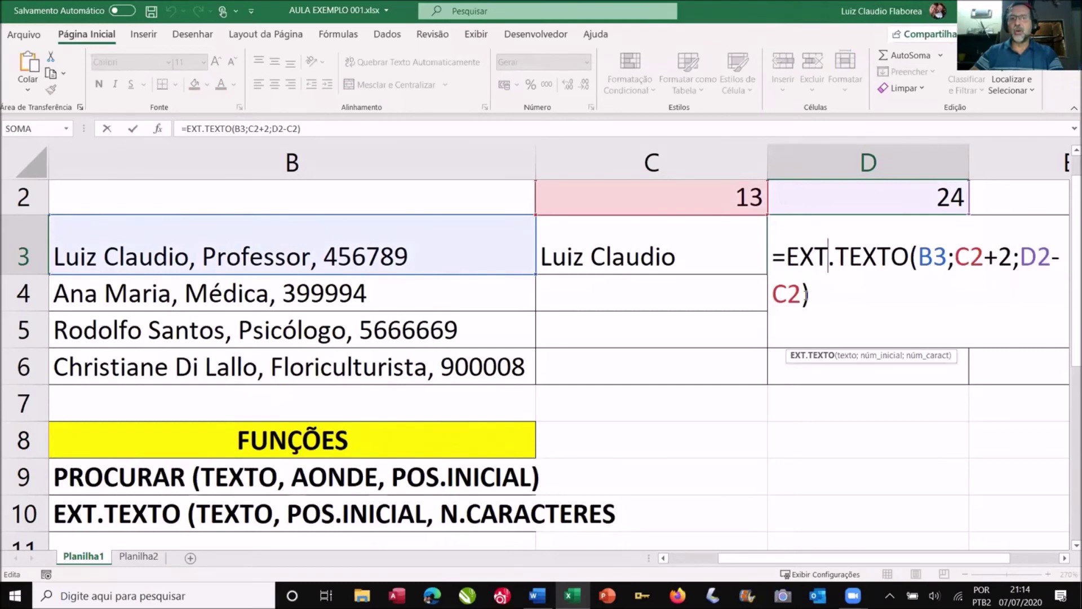
left_click(804, 294)
type("-1")
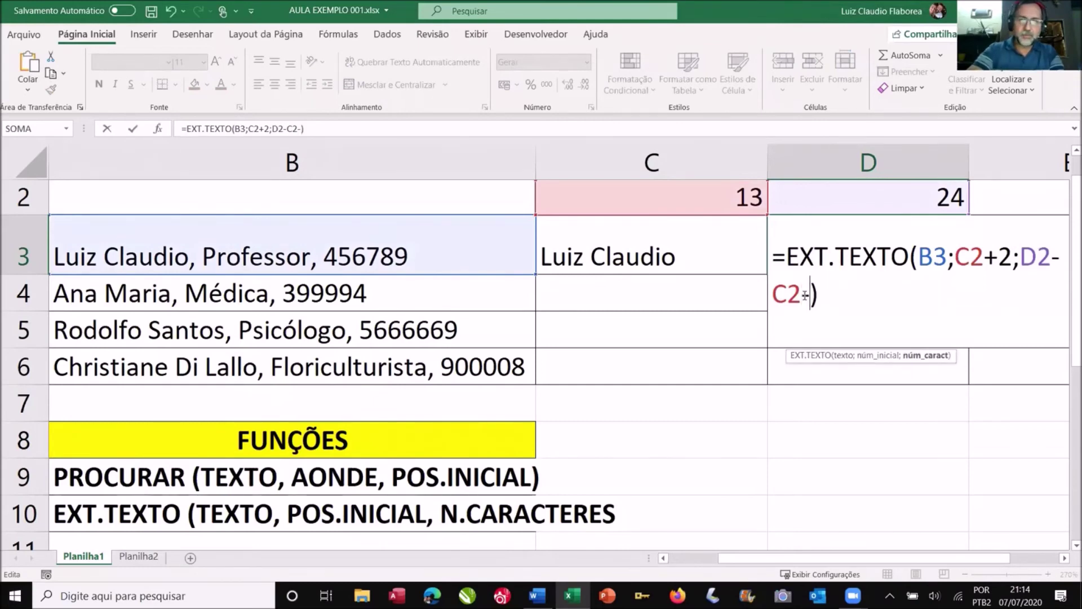
key("ctrl+Return")
left_click(803, 295)
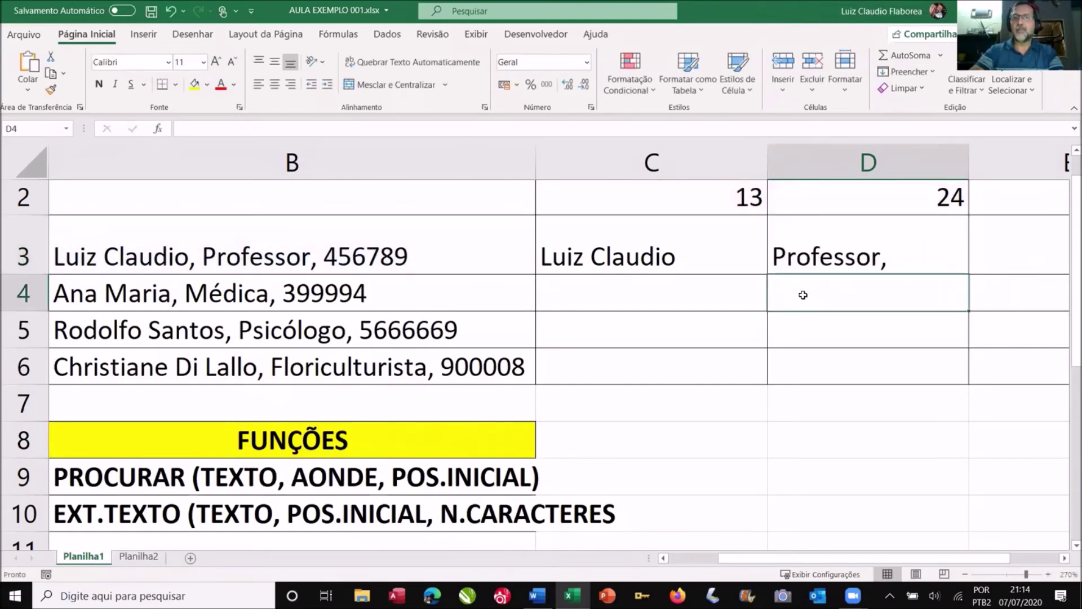
Change the final subtraction in the D3 formula to -2, making it =EXT.TEXTO(B3;C2+2;D2-C2-2)
left_click(885, 260)
double_click(885, 260)
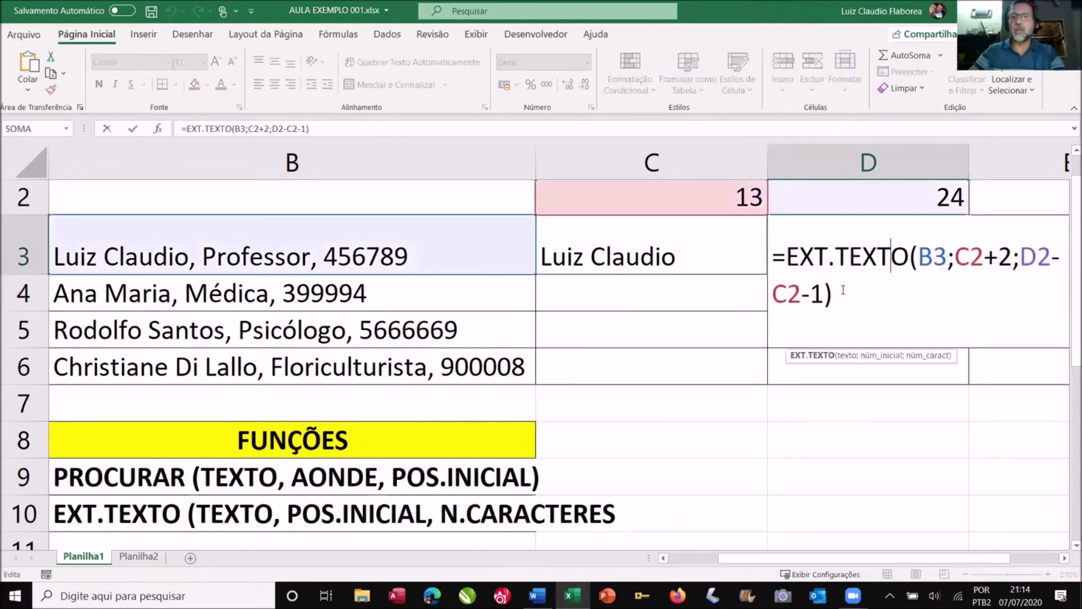
double_click(818, 293)
type("2")
key("Return")
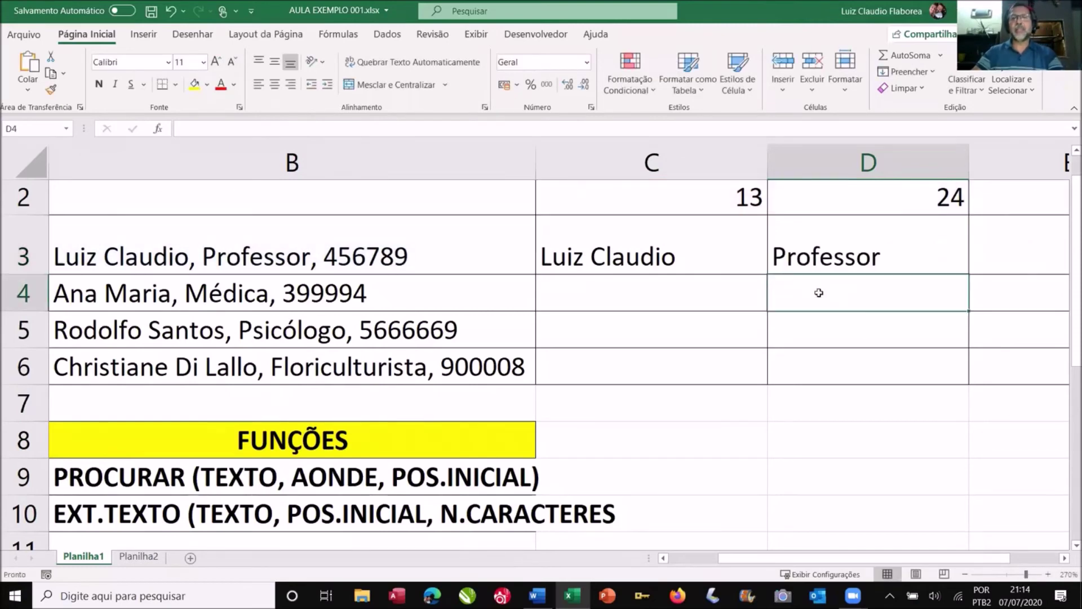
left_click(806, 267)
left_click(719, 256)
left_click(789, 244)
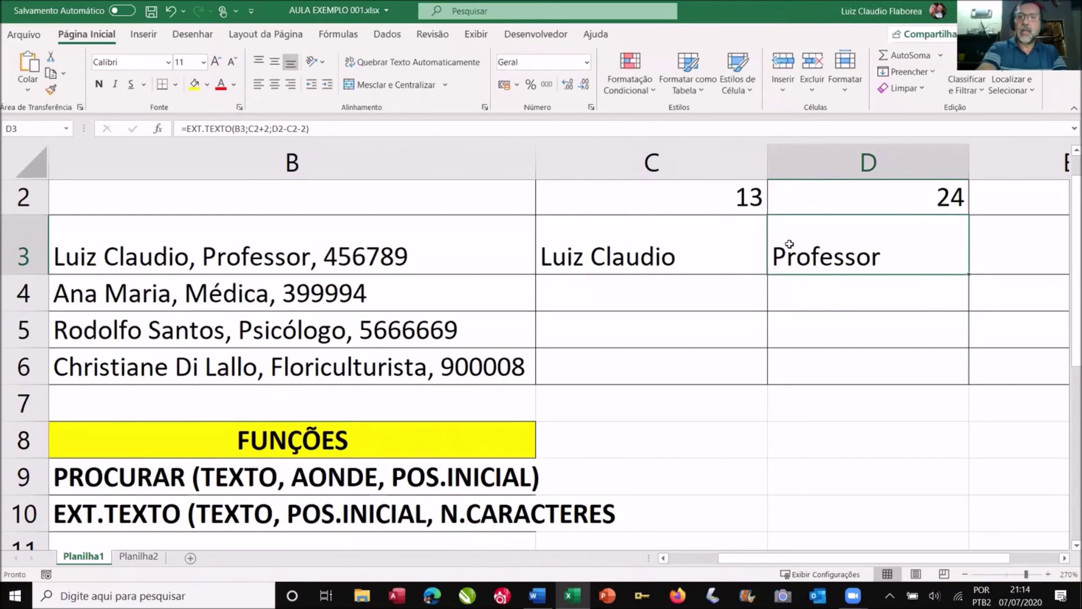
Try to enter =EXT.TEXTO(B3;D2) in E3 to extract the Rg from the record in B3
scroll(790, 243, "down", 5)
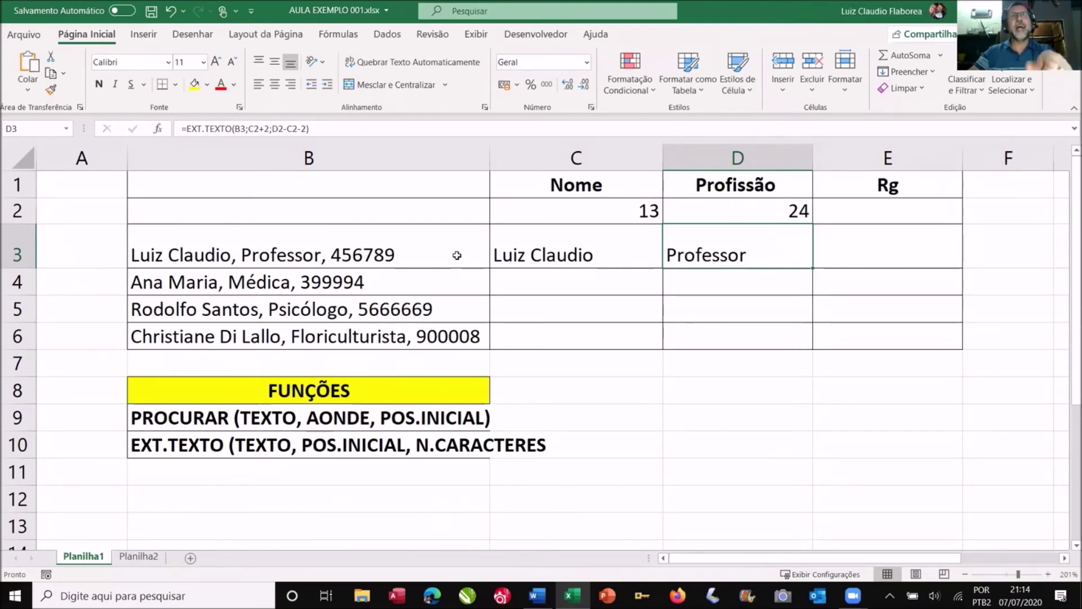
left_click(838, 250)
type("=et")
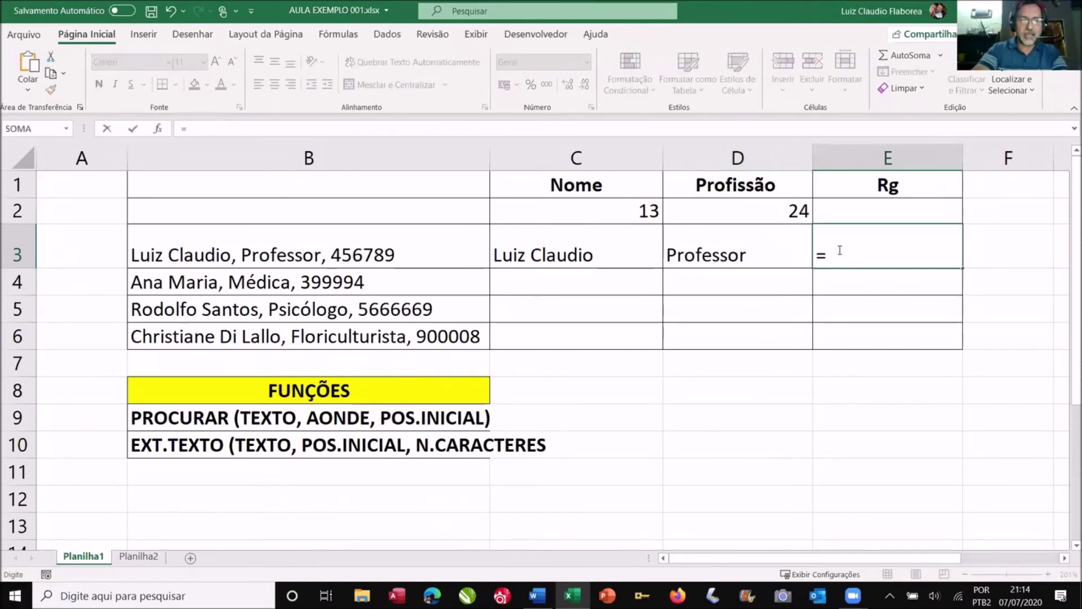
key("BackSpace")
type("xt")
key("Tab")
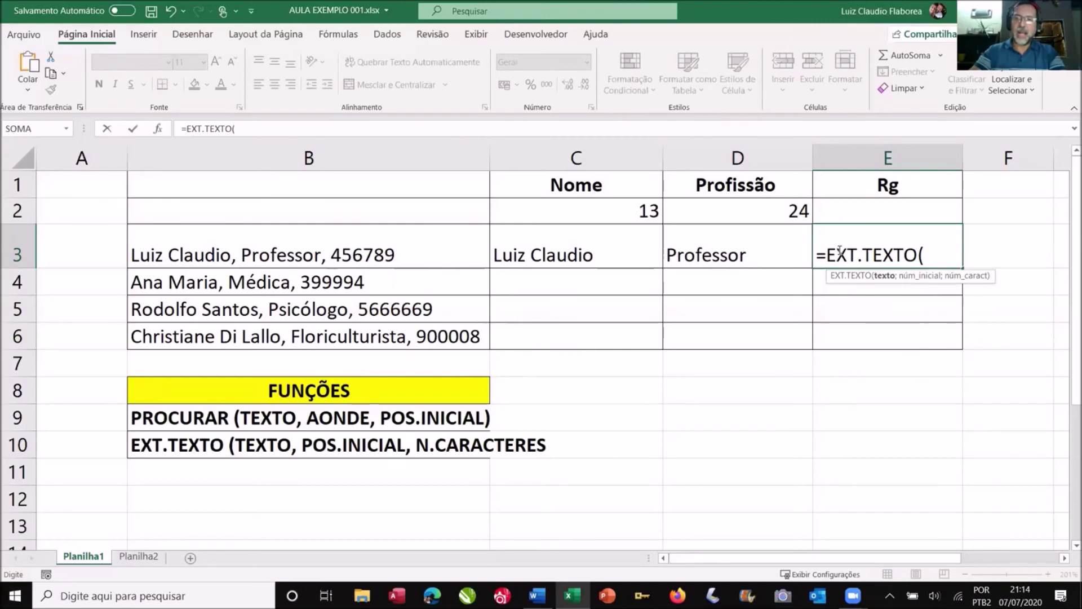
left_click(405, 238)
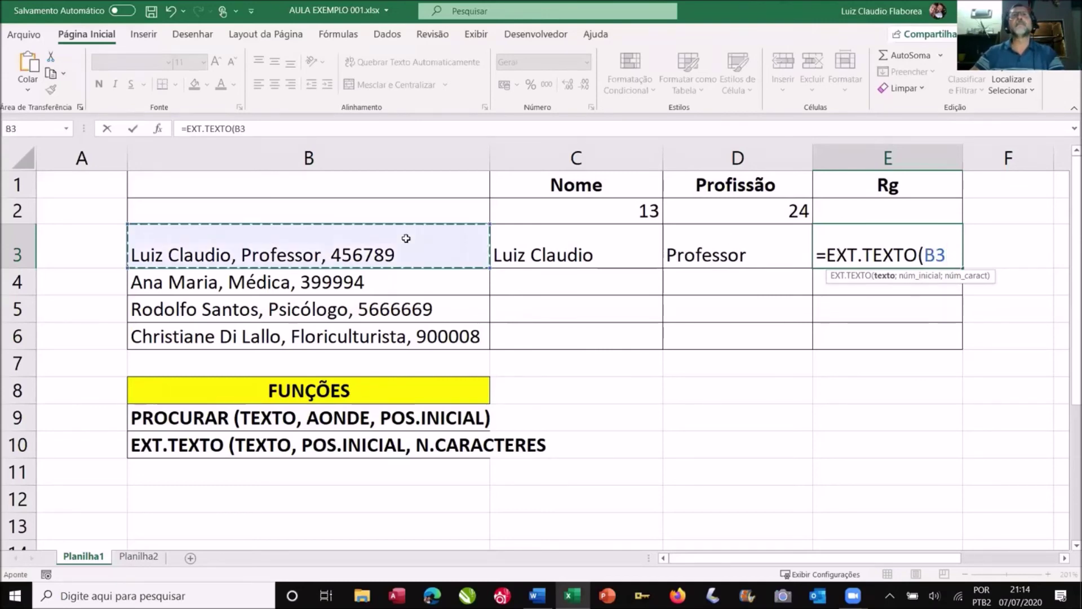
type(";")
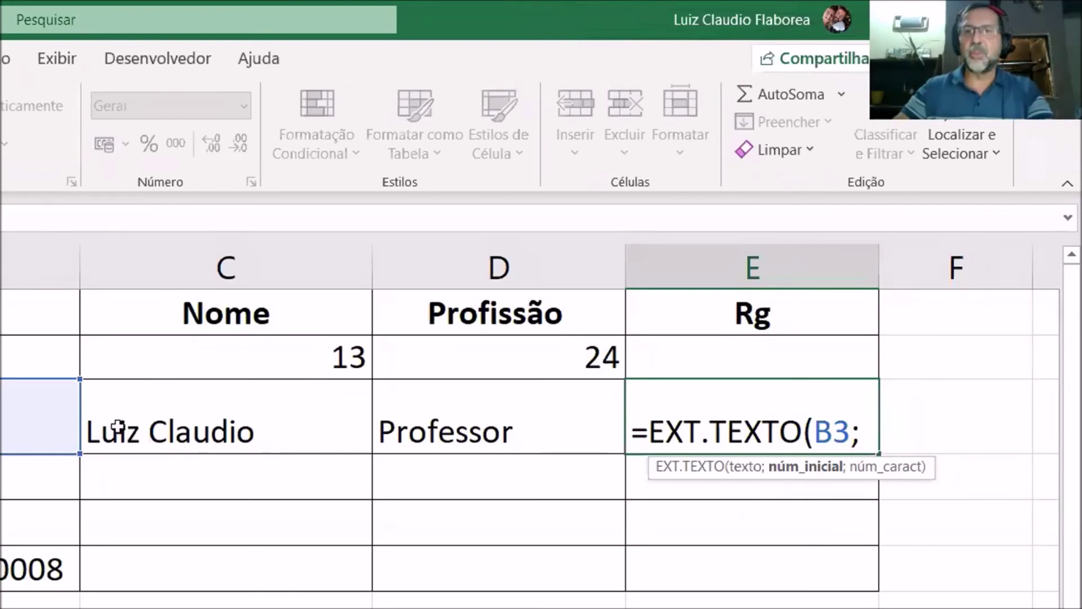
left_click(410, 357)
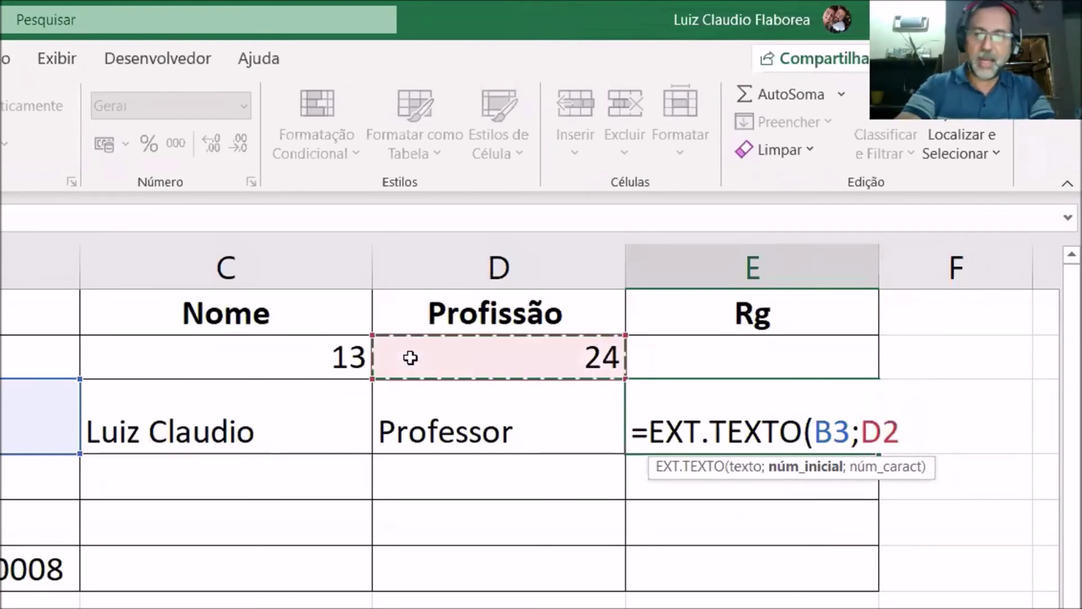
type(")")
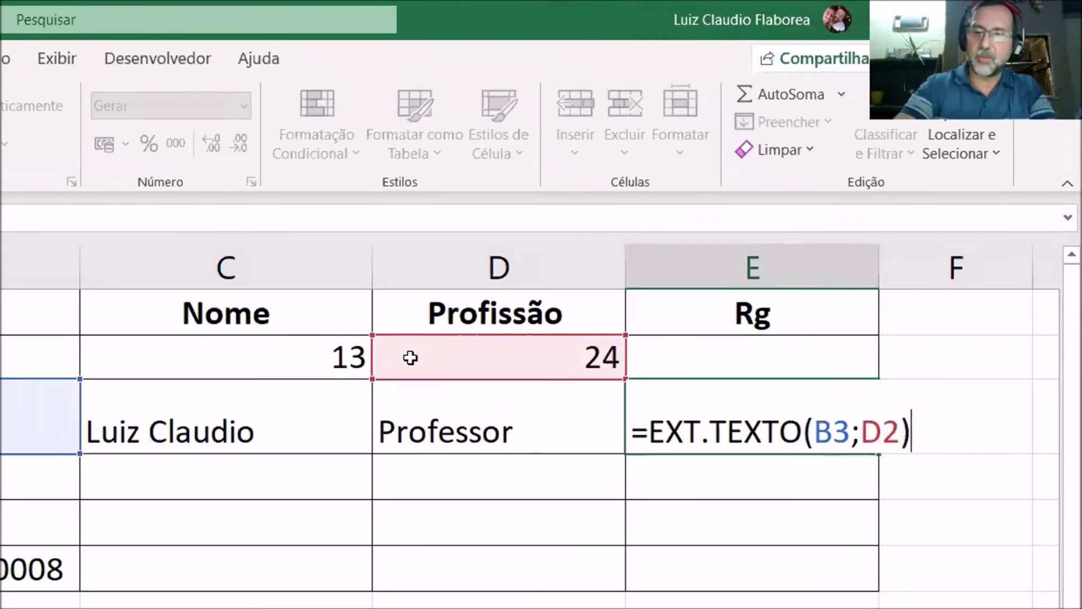
key("Return")
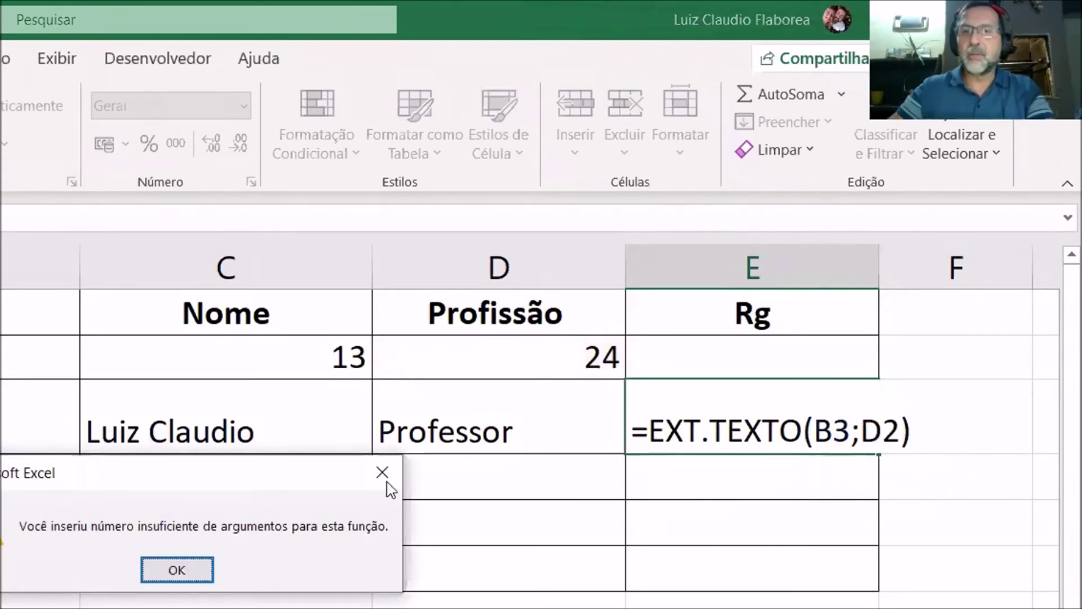
left_click(202, 580)
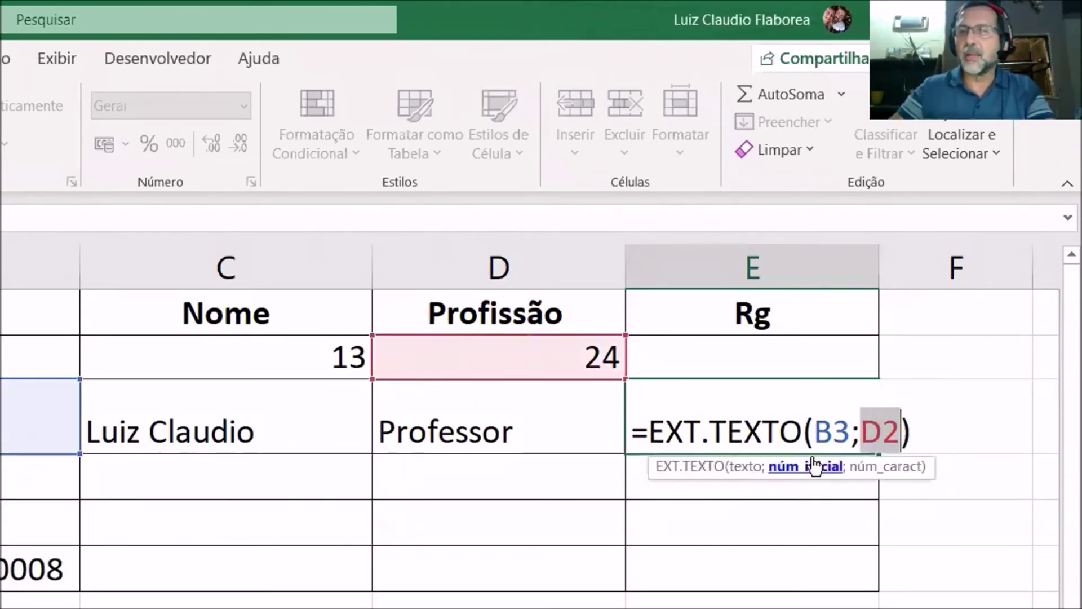
Add 20 as the number of characters in the E3 formula, making it =EXT.TEXTO(B3;D2;20)
left_click(902, 435)
key("Delete")
type(";")
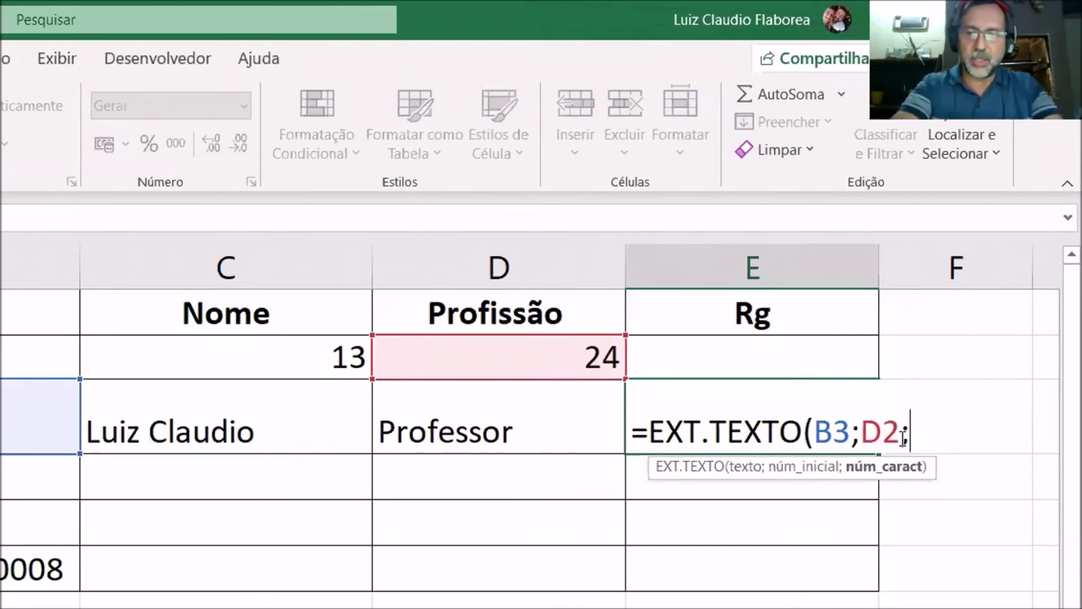
type("20)")
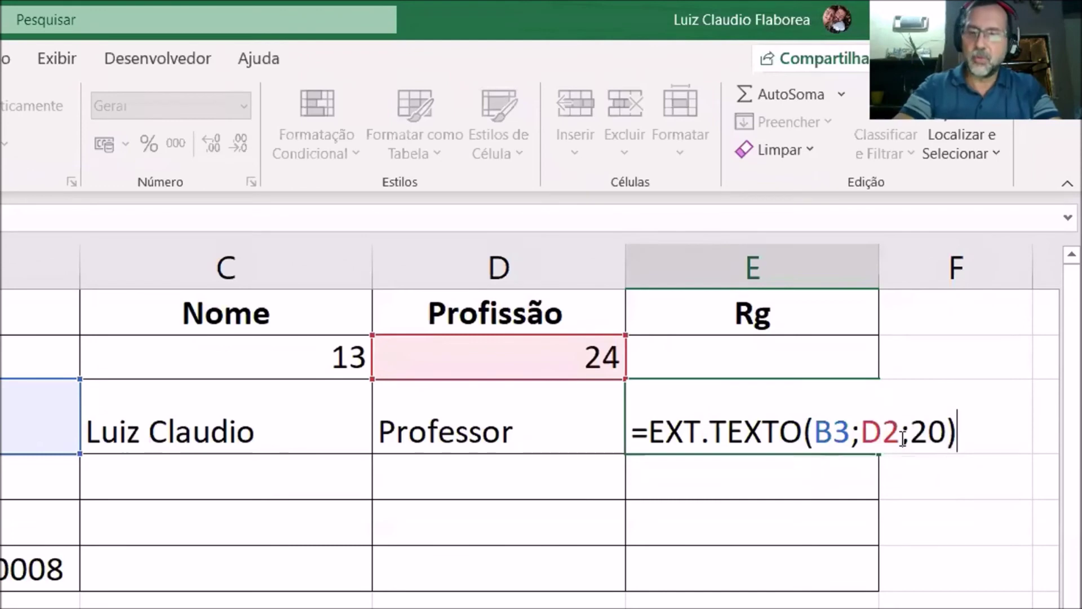
key("Return")
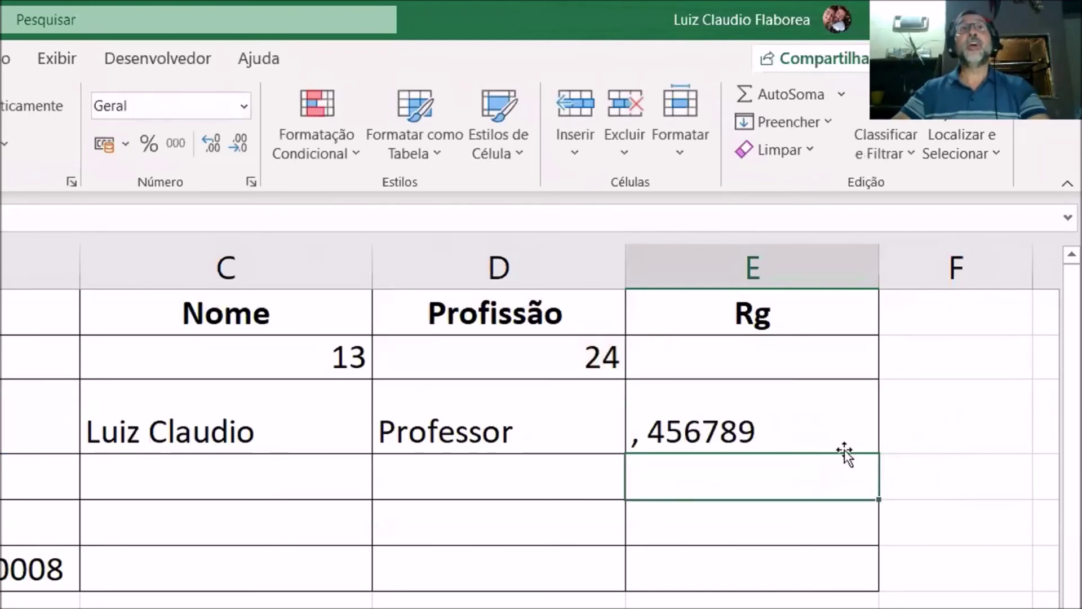
Add 2 to the initial position in the E3 formula, making it =EXT.TEXTO(B3;D2+2;20), and review the extracted fields in row 3
double_click(767, 437)
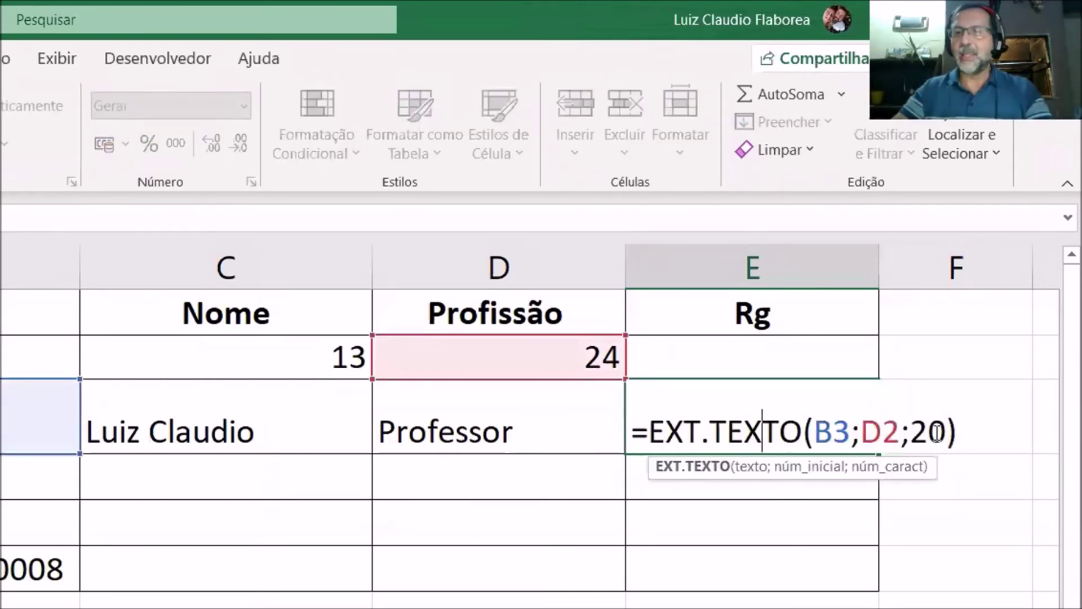
left_click(902, 437)
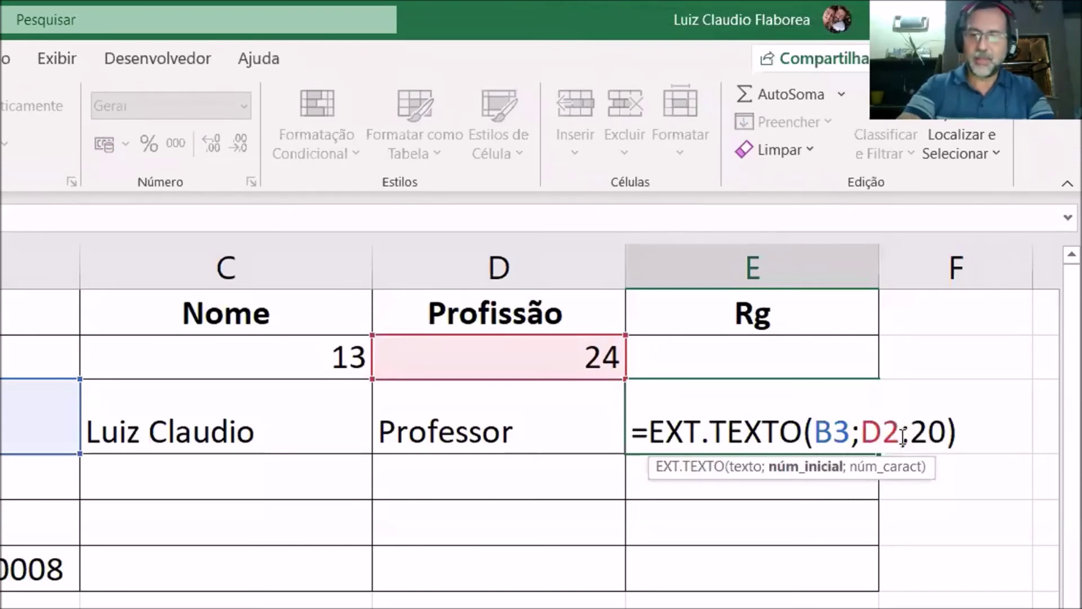
type("+2")
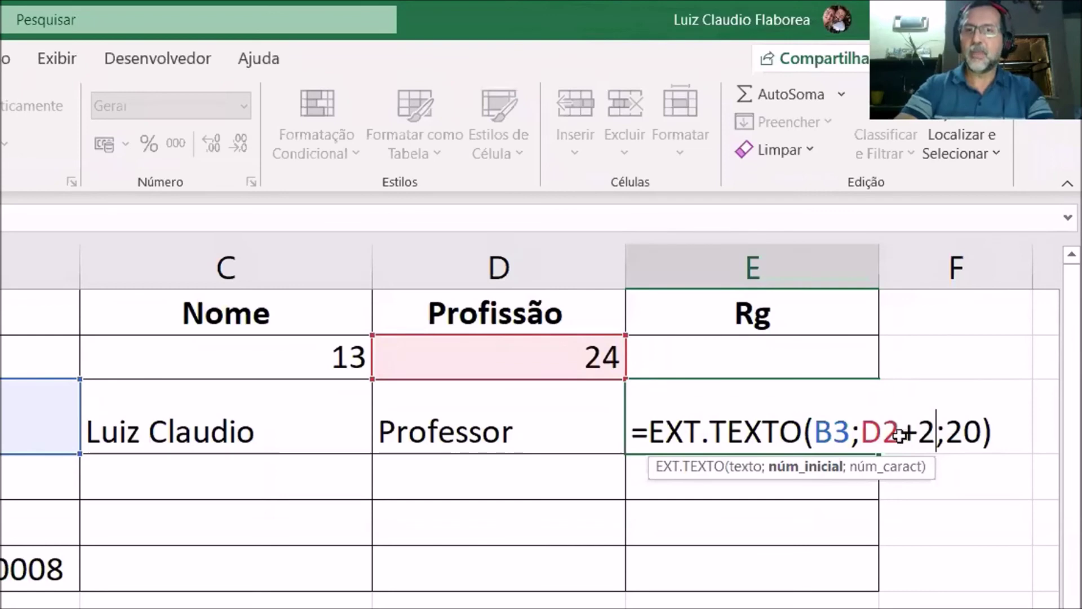
key("Return")
left_click(720, 414)
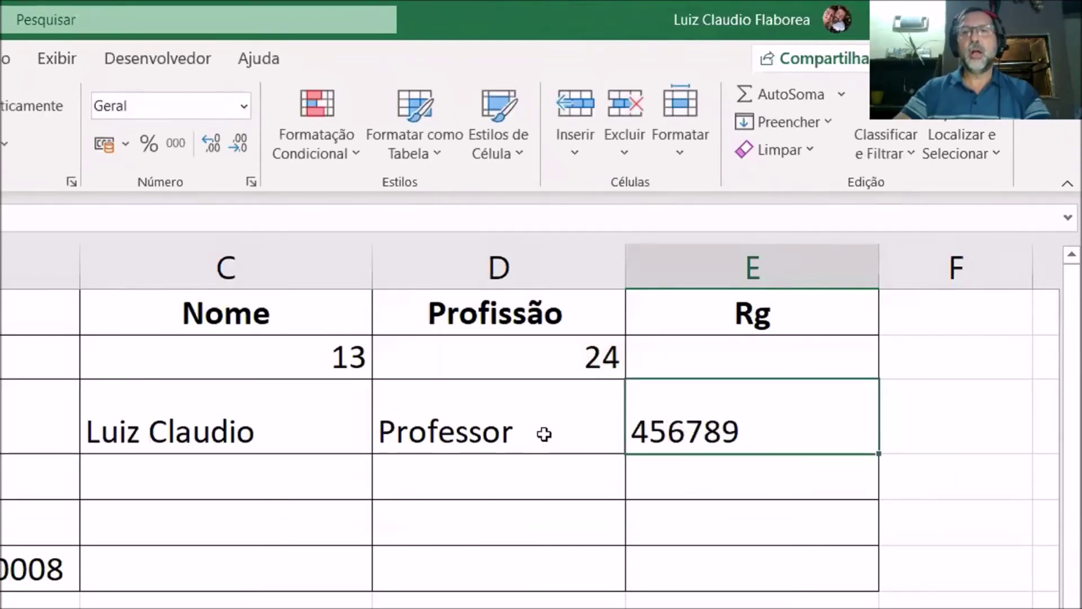
left_click(542, 434)
left_click(284, 434)
left_click(541, 436)
left_click(685, 430)
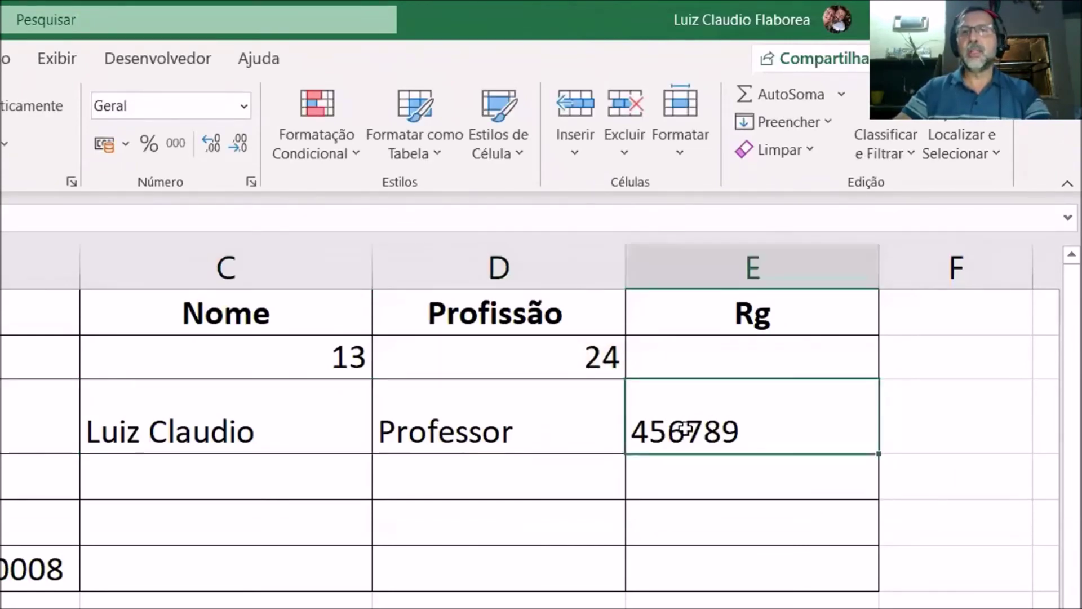